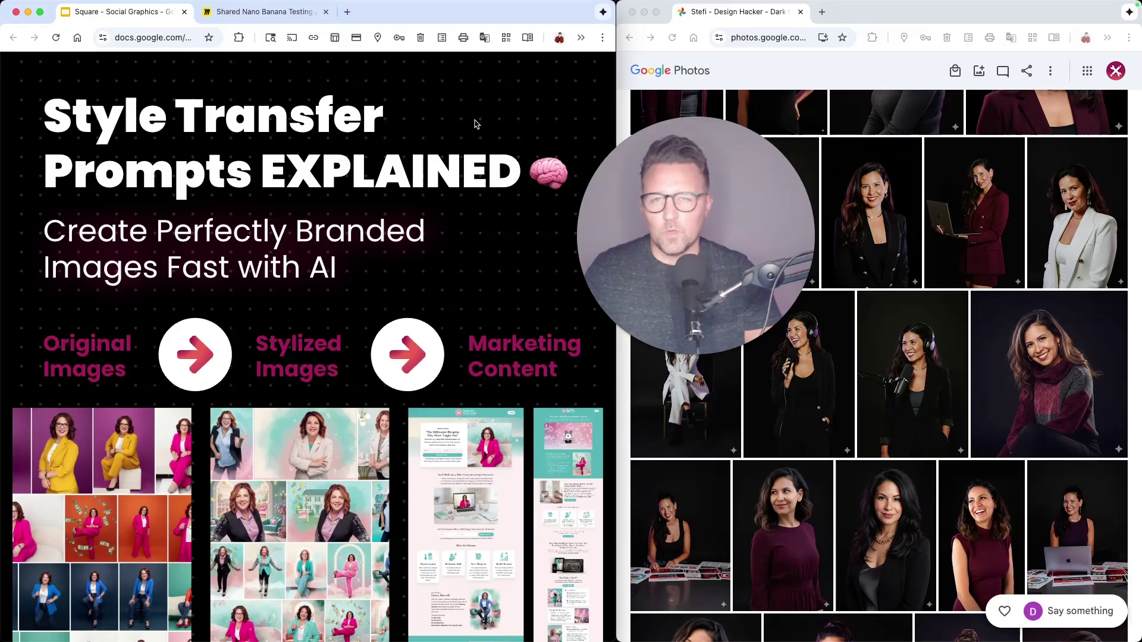
- Show the Miro ORIGINALS board of casual portraits and browse it beside the Photos album
key(ctrl+Tab)
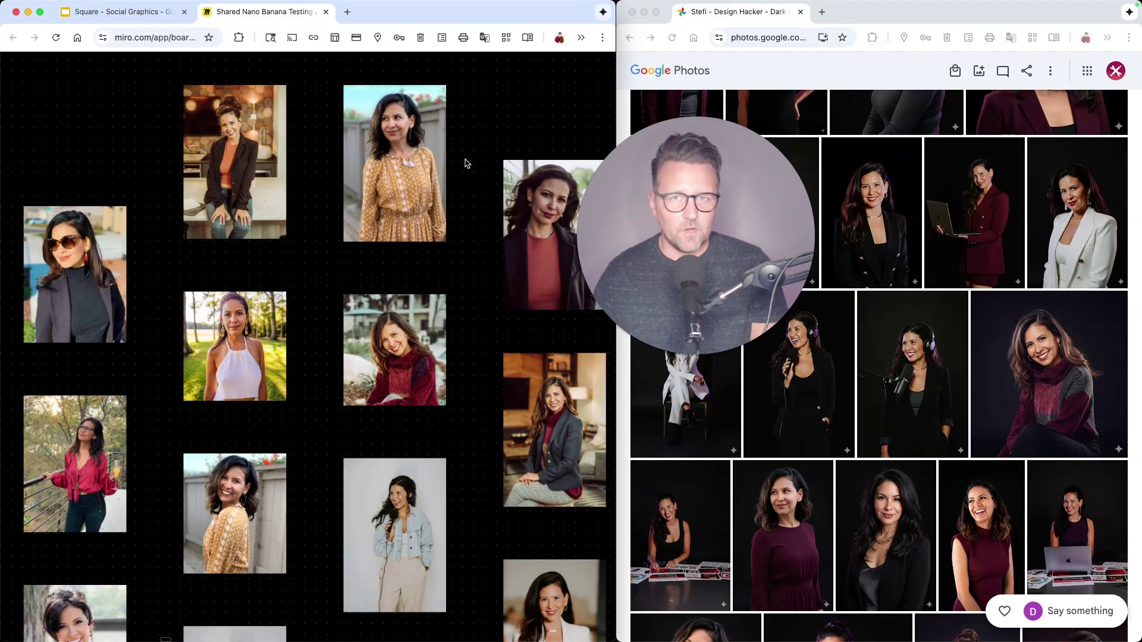
scroll(467, 163, down, 5)
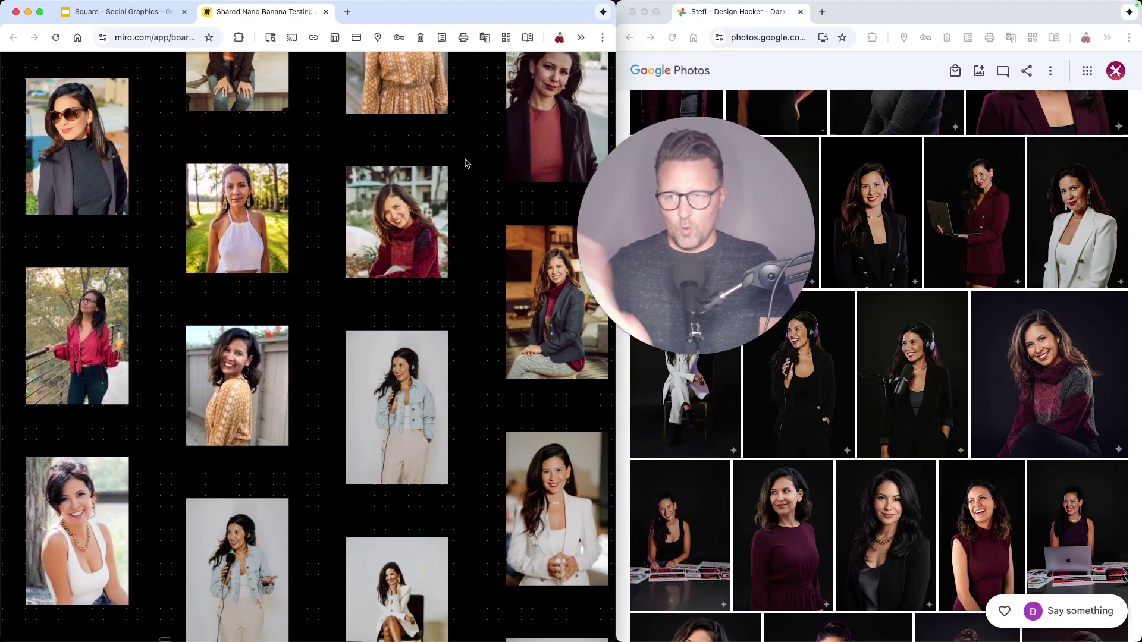
scroll(467, 163, up, 7)
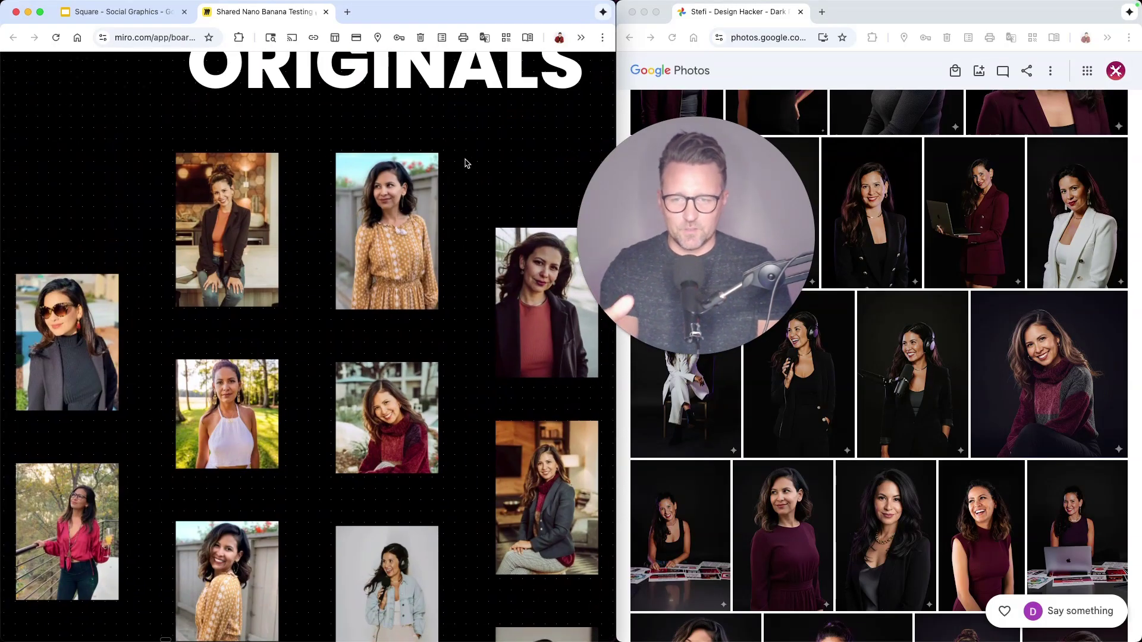
scroll(991, 223, down, 6)
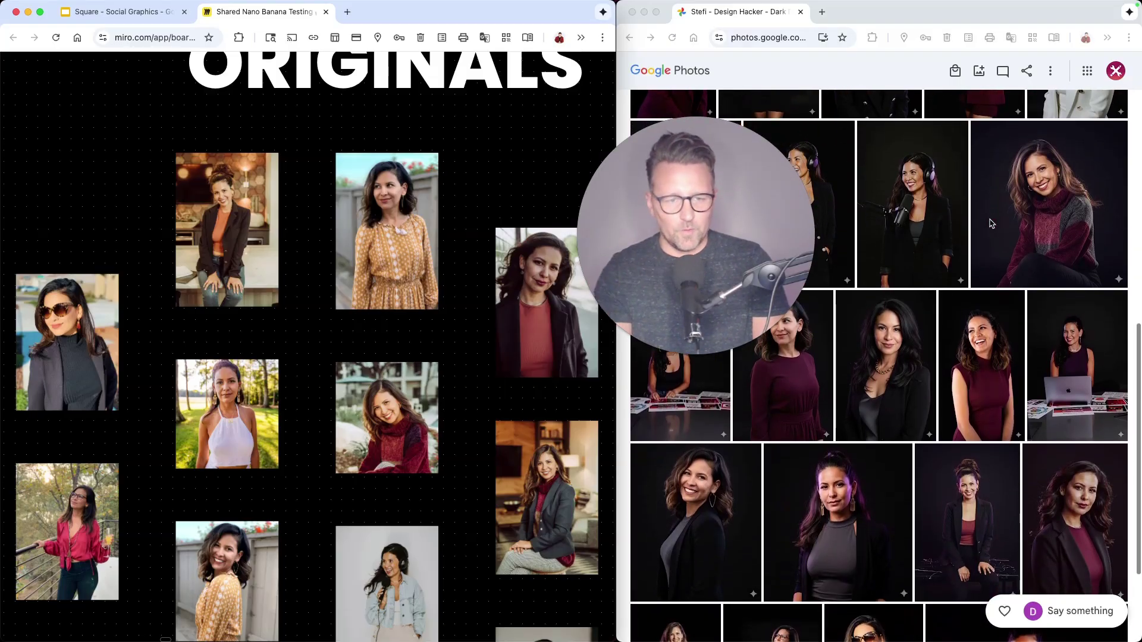
scroll(991, 223, up, 4)
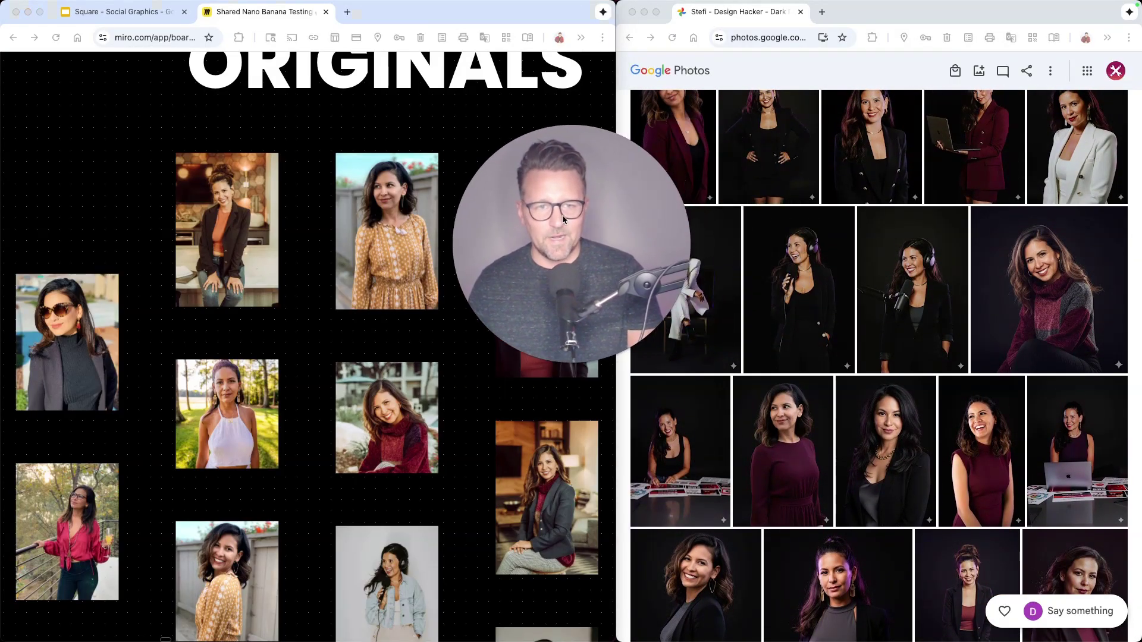
scroll(879, 247, up, 1)
scroll(878, 247, up, 3)
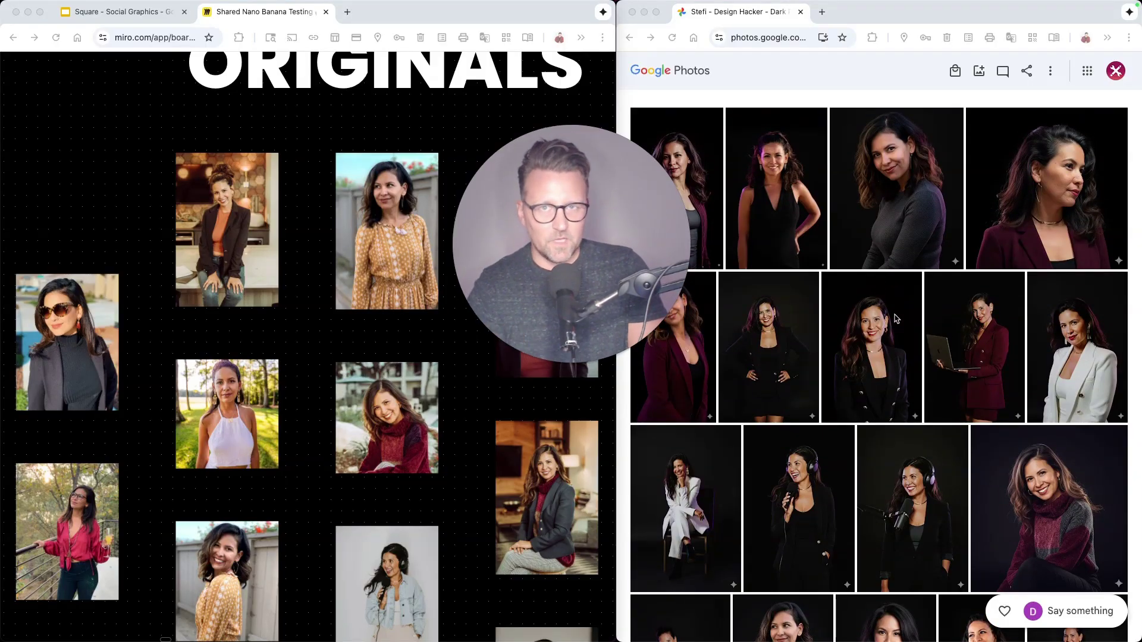
- Reveal the RESULT point about reusable branded content on the Problem/Solution slide
key(super+shift+4)
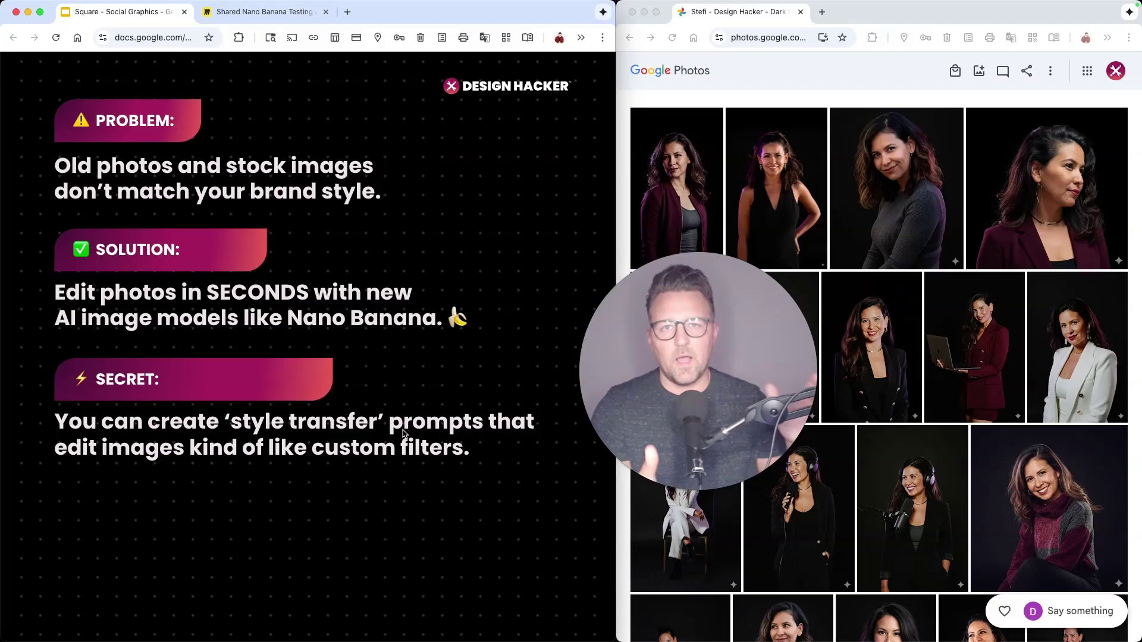
click(511, 369)
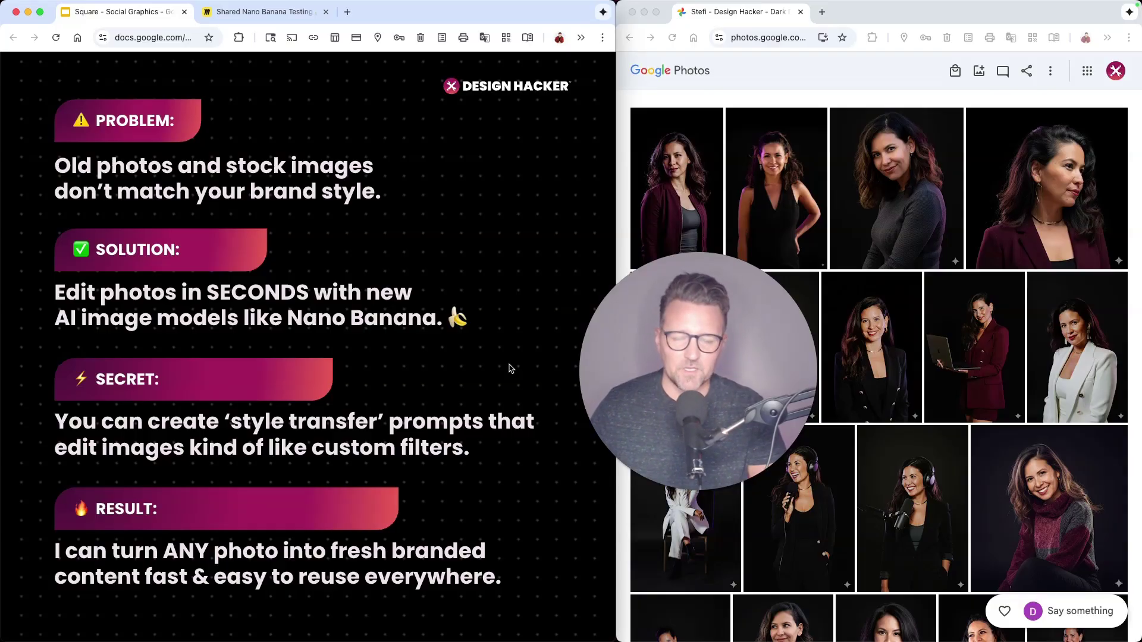
- Advance to the NEXT-LEVEL IMAGES slide ranking four levels from Basic Chat to Style Transfer
click(536, 104)
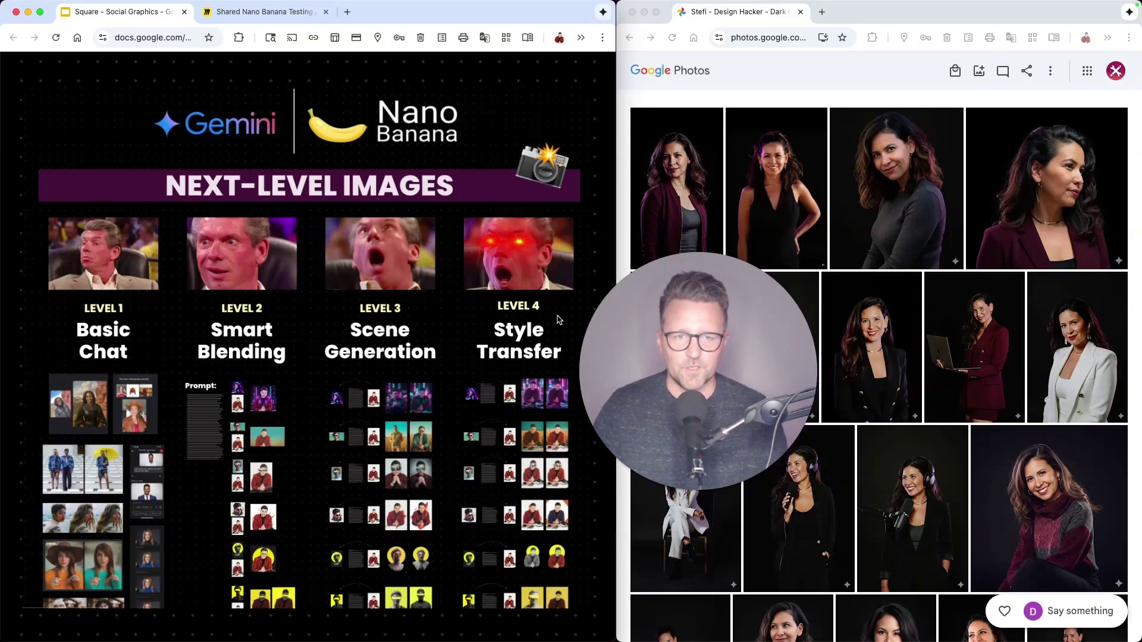
- Step through two Style Transfer Example slides to the rows of original and restyled portraits
key(Right)
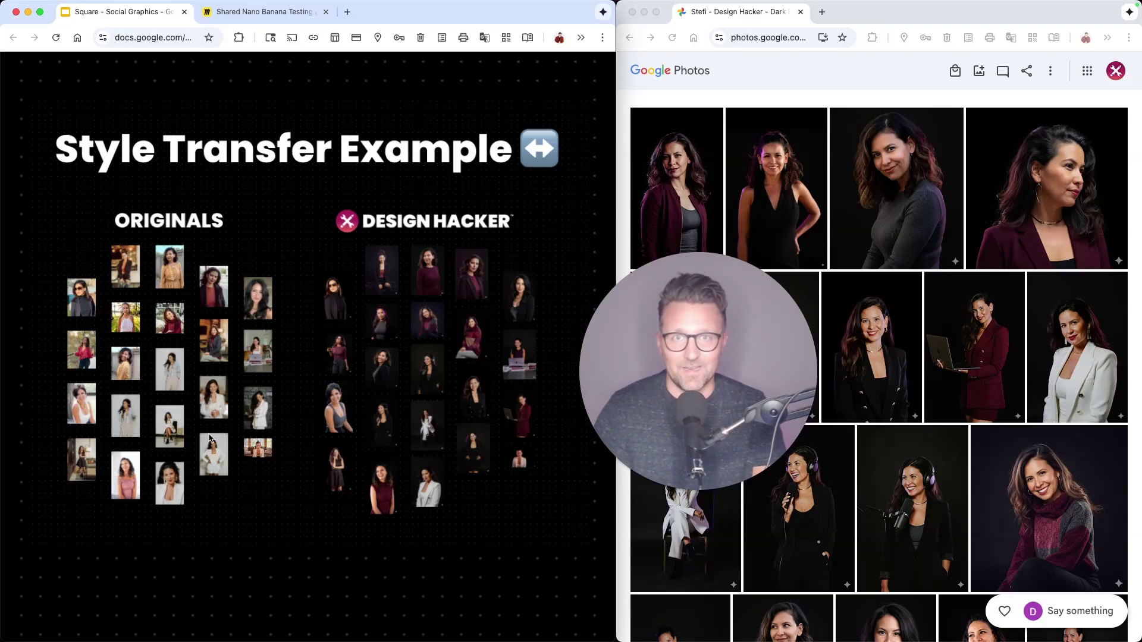
key(Right)
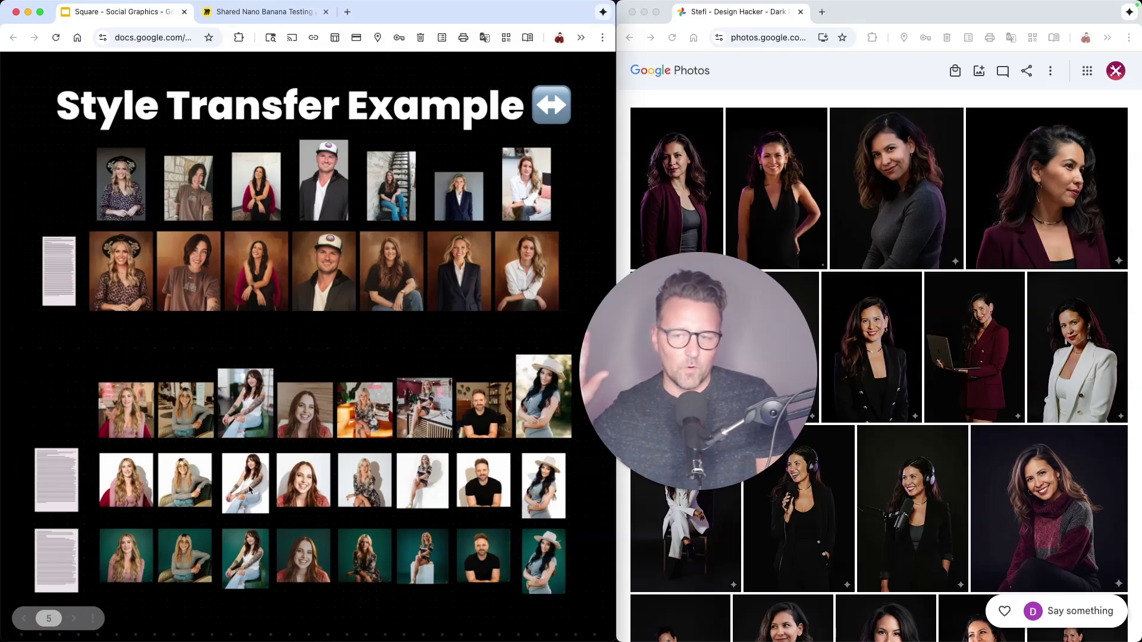
- Build in each In this video bullet and the PLUS bonus box, then go to THE BIG IDEA
click(249, 557)
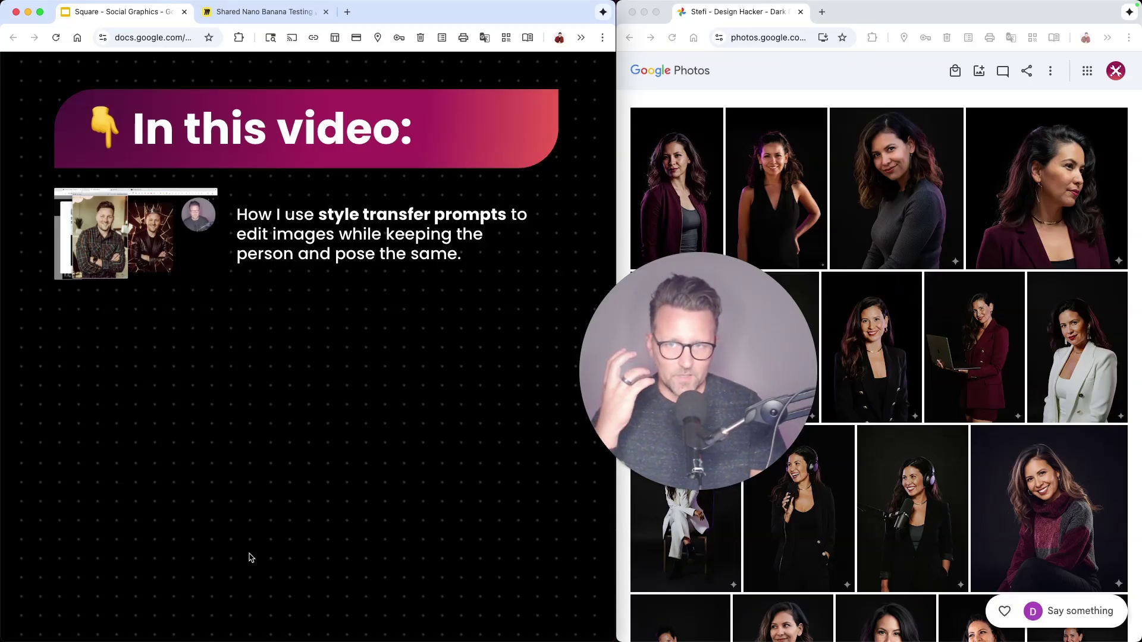
click(250, 558)
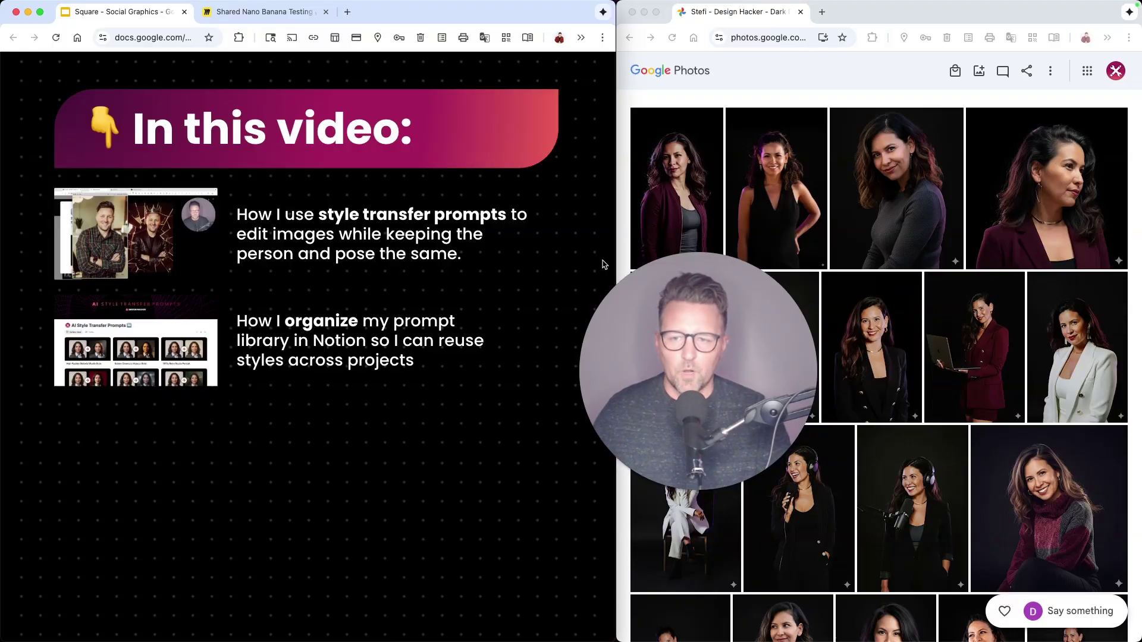
click(583, 260)
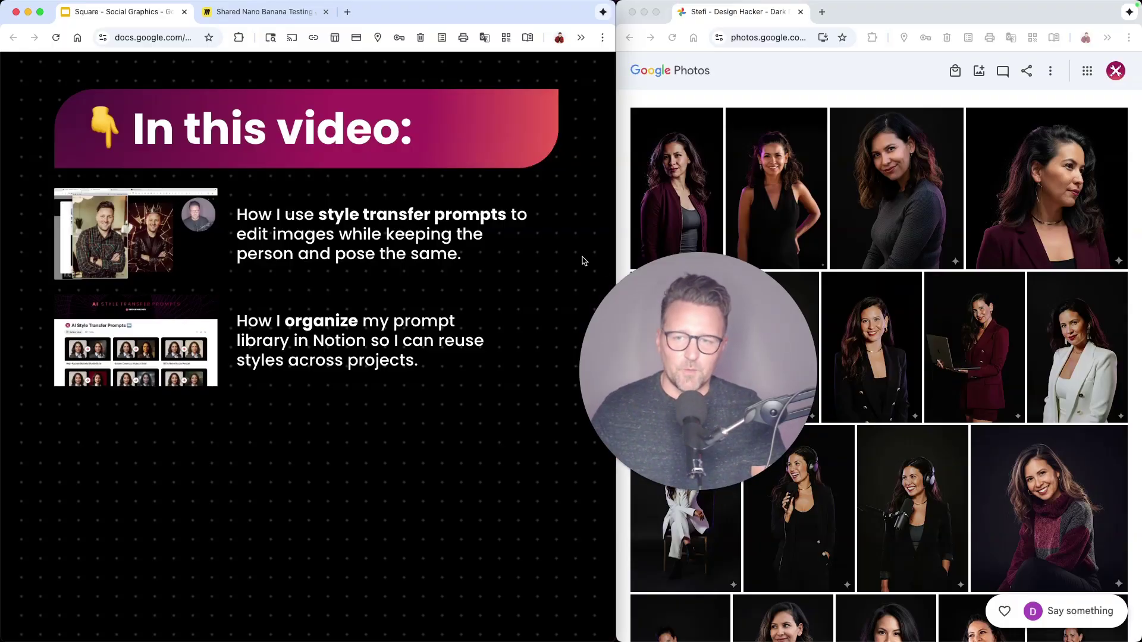
click(583, 259)
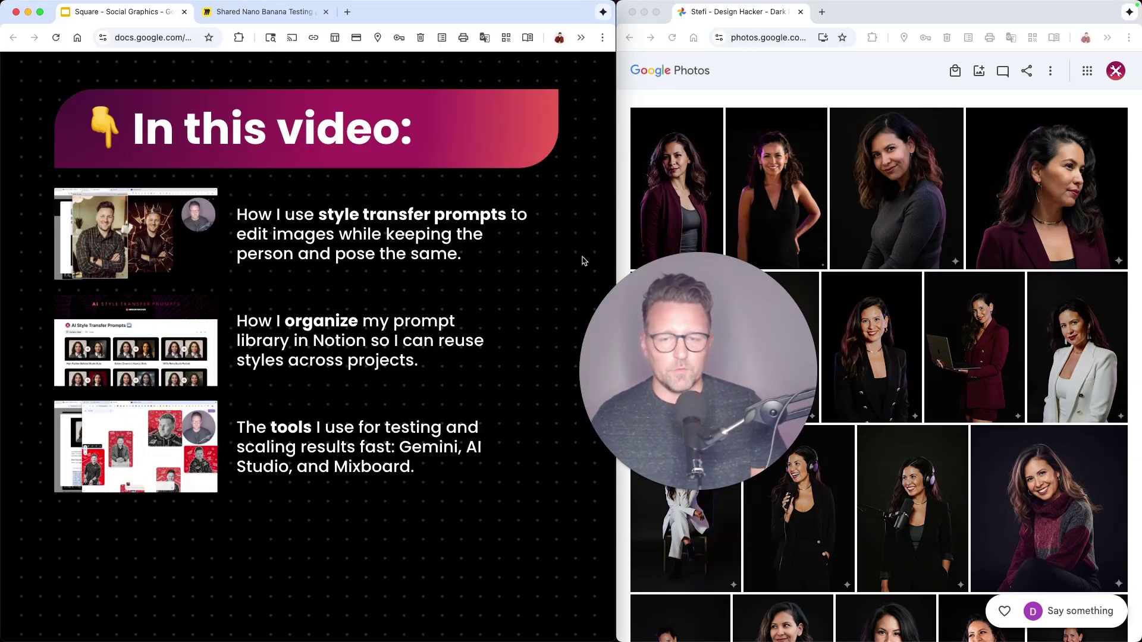
click(432, 455)
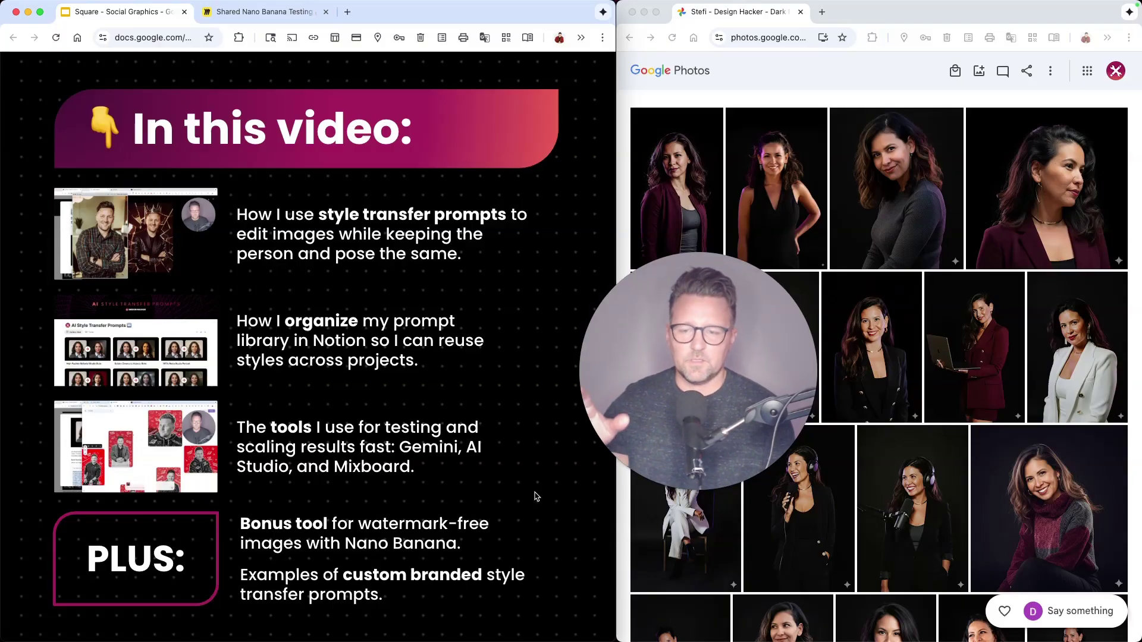
key(Right)
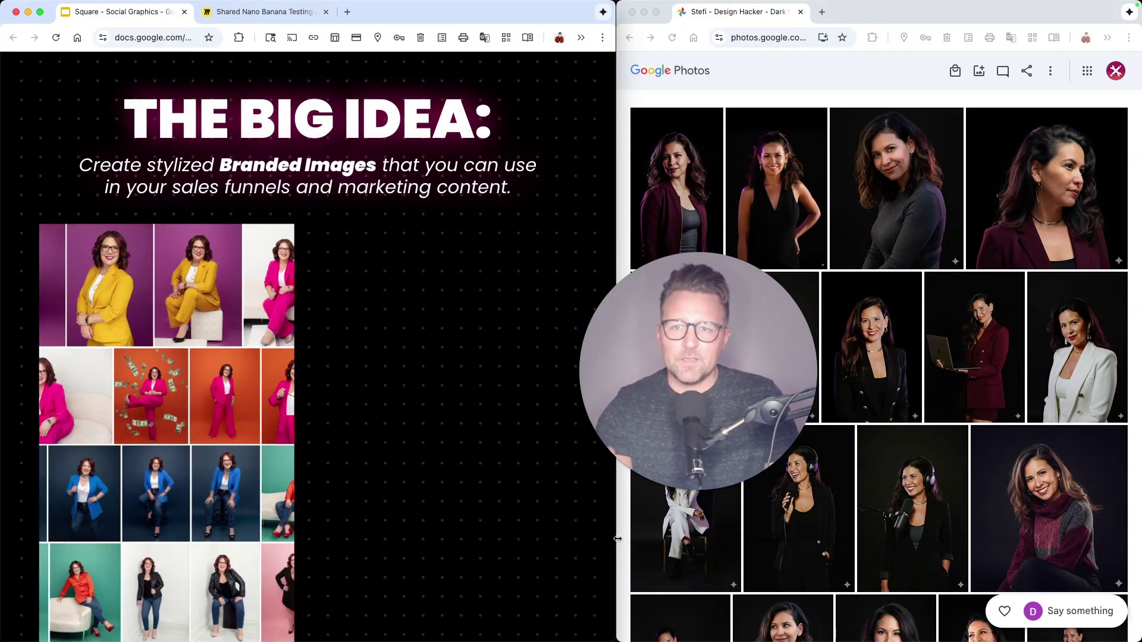
- Play THE BIG IDEA builds: stylized photo collage beside originals, then landing-page mockups
key(Right)
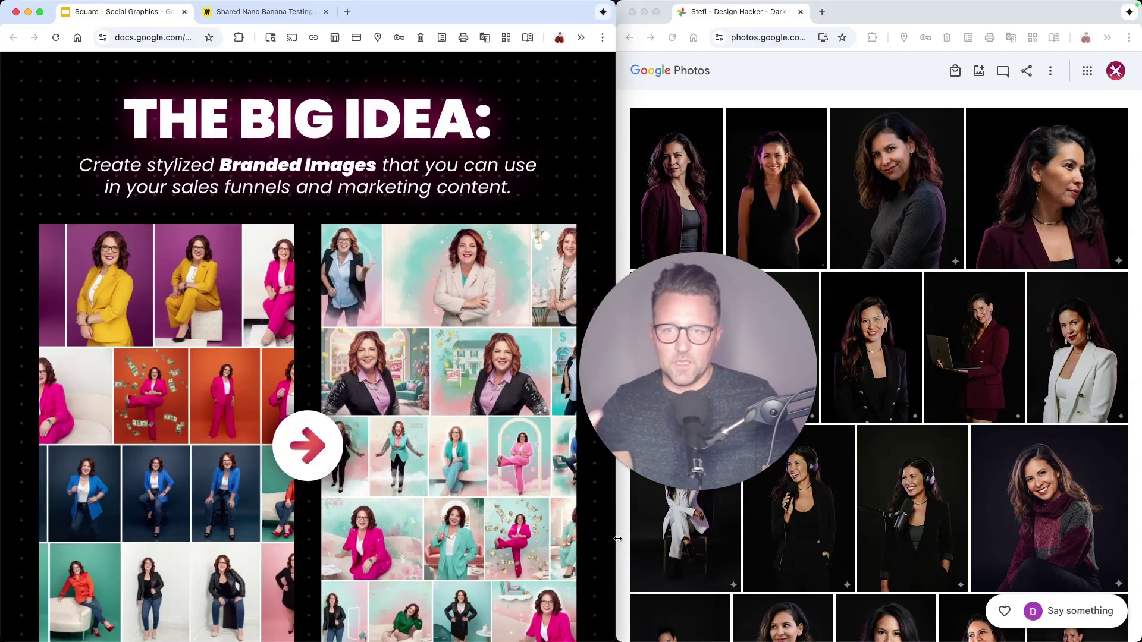
key(Right)
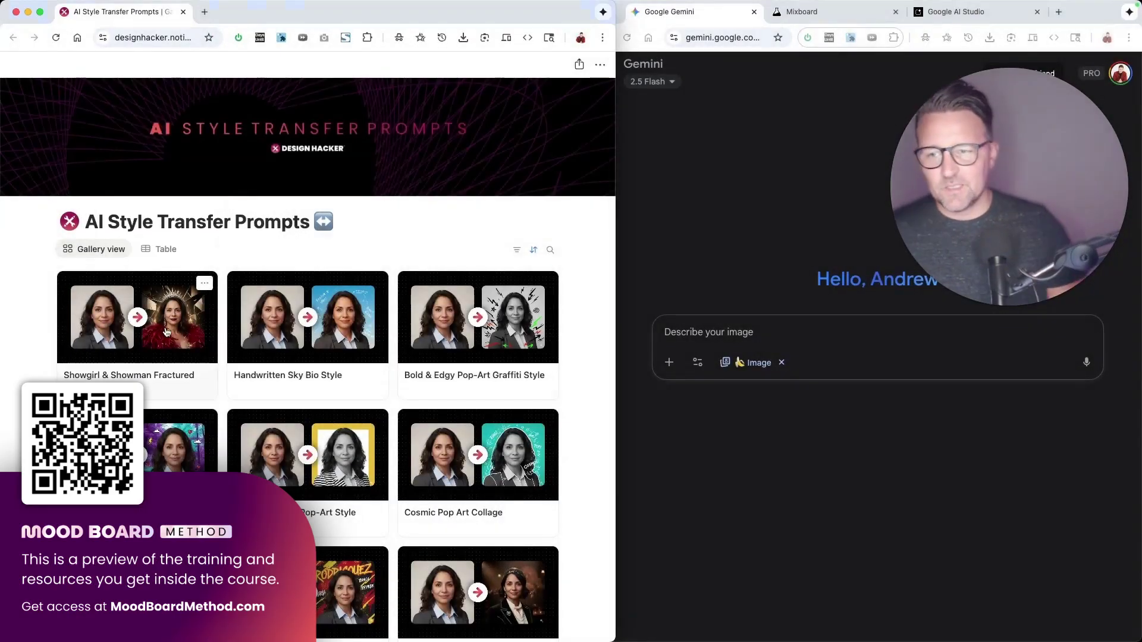
- Attach the man's portrait in Gemini and paste the Showgirl & Showman Fractured Spotlight prompt from Notion
click(167, 332)
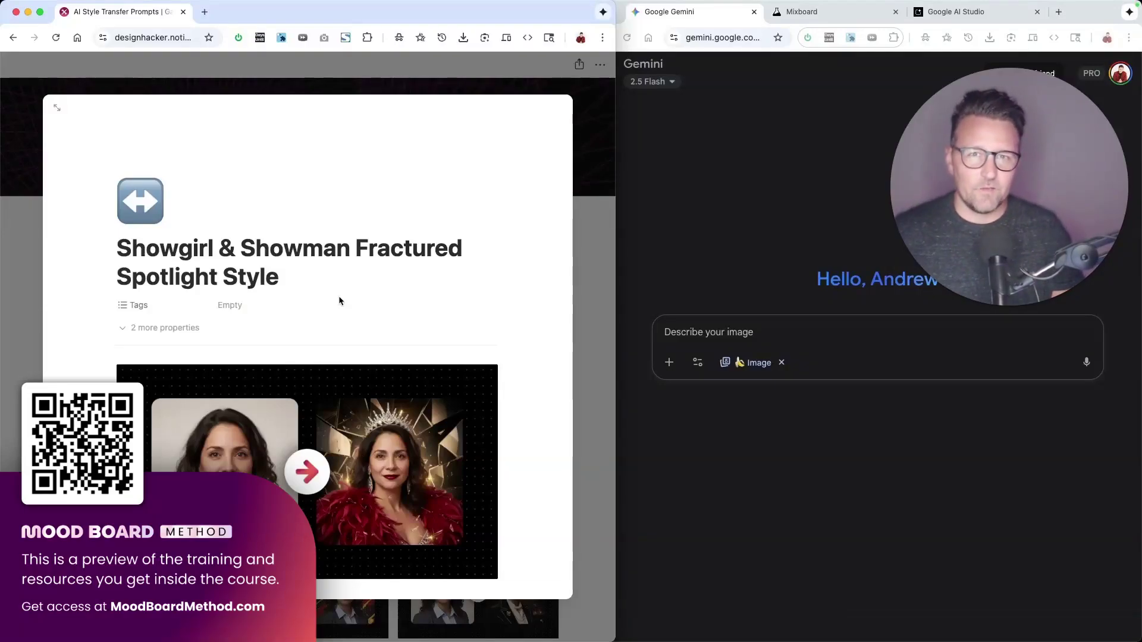
drag(339, 300, 727, 327)
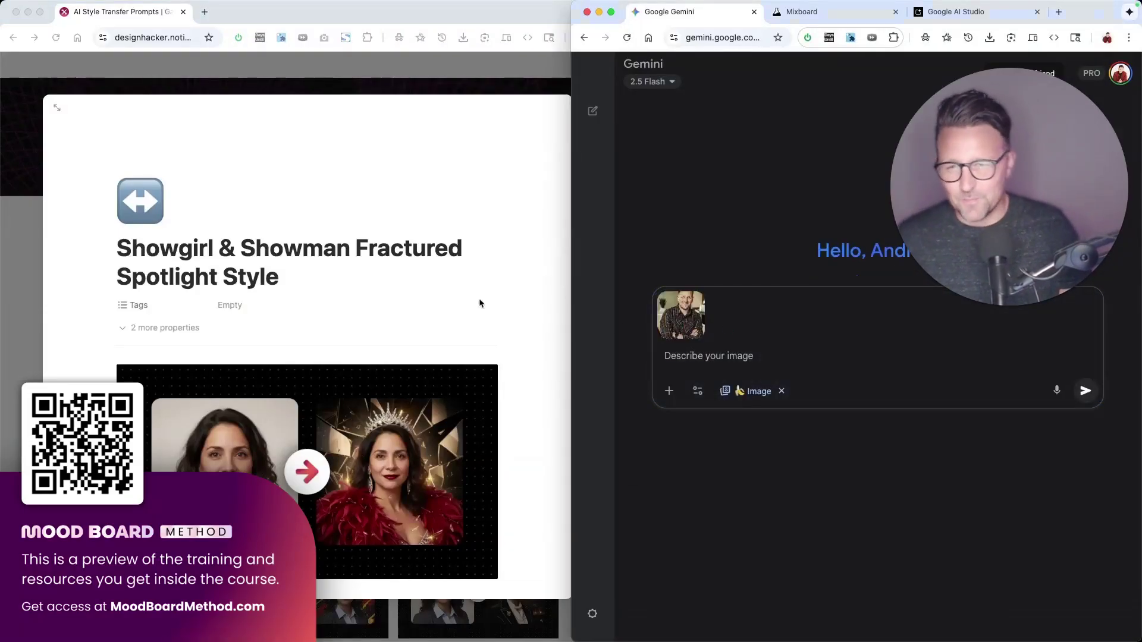
click(436, 307)
scroll(436, 307, down, 5)
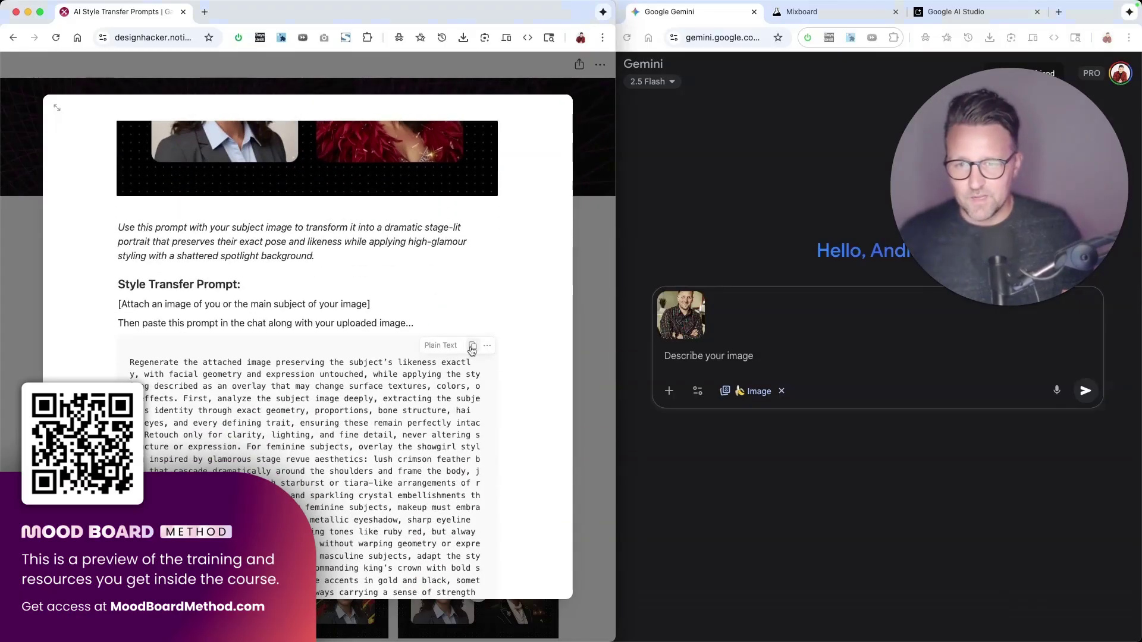
click(472, 346)
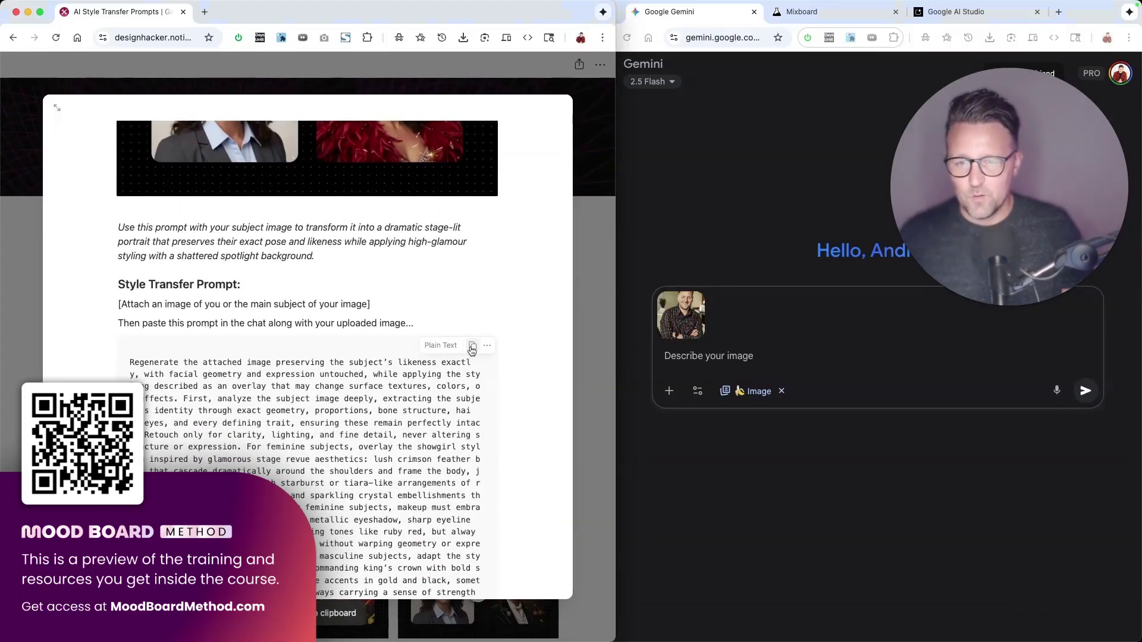
click(742, 343)
key(cmd+v)
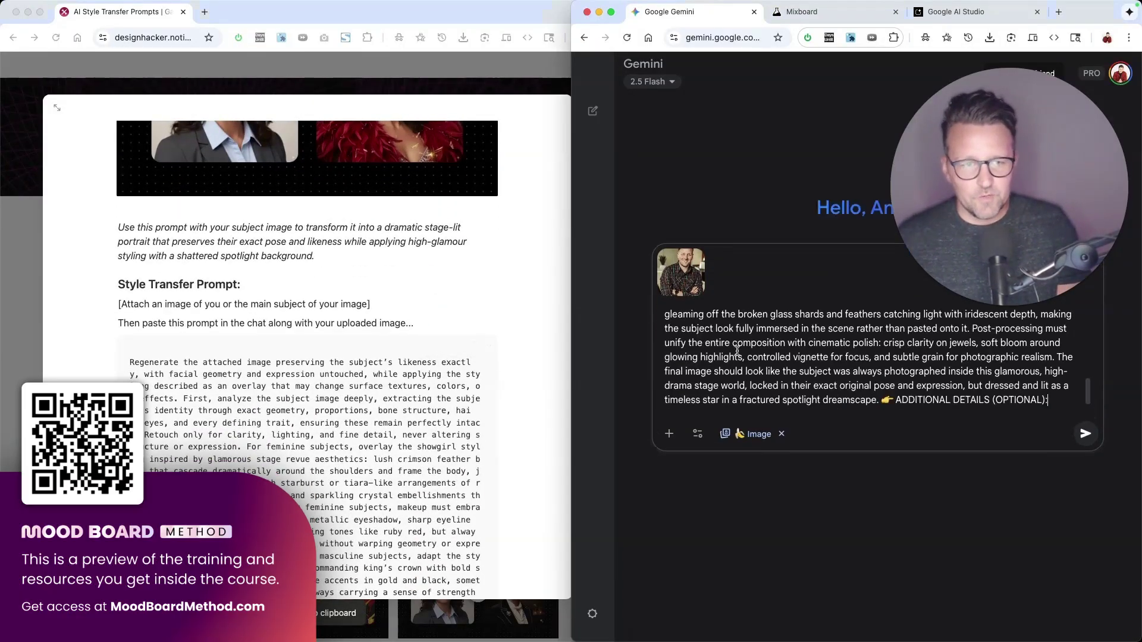
- Send the portrait and Fractured Spotlight prompt, widening Gemini to watch the image generate
click(1084, 437)
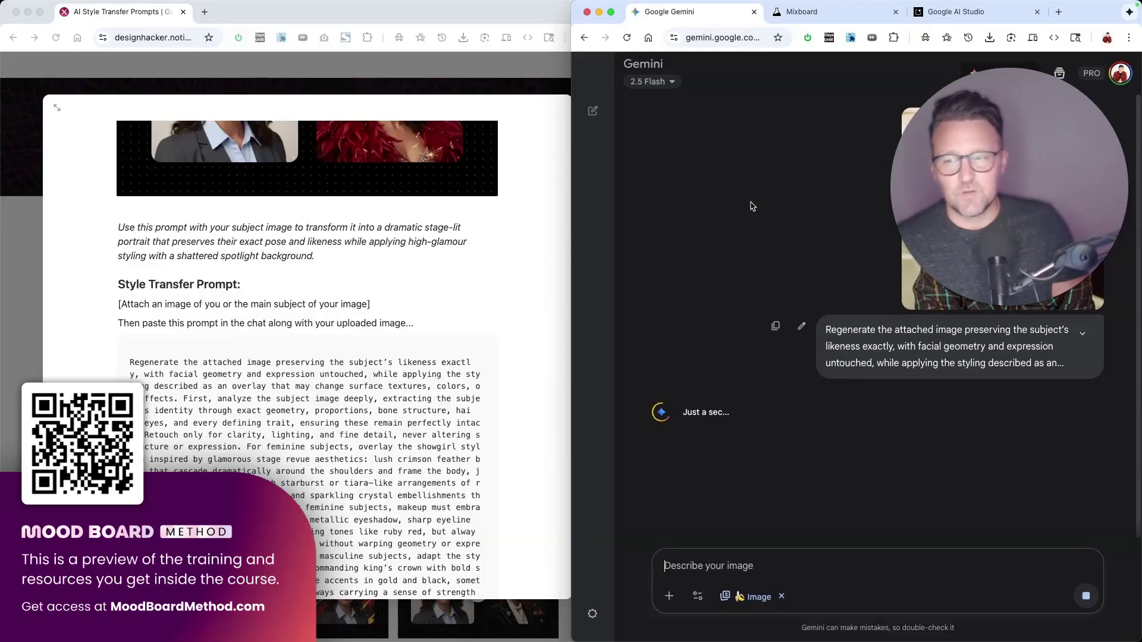
click(379, 410)
scroll(380, 410, up, 6)
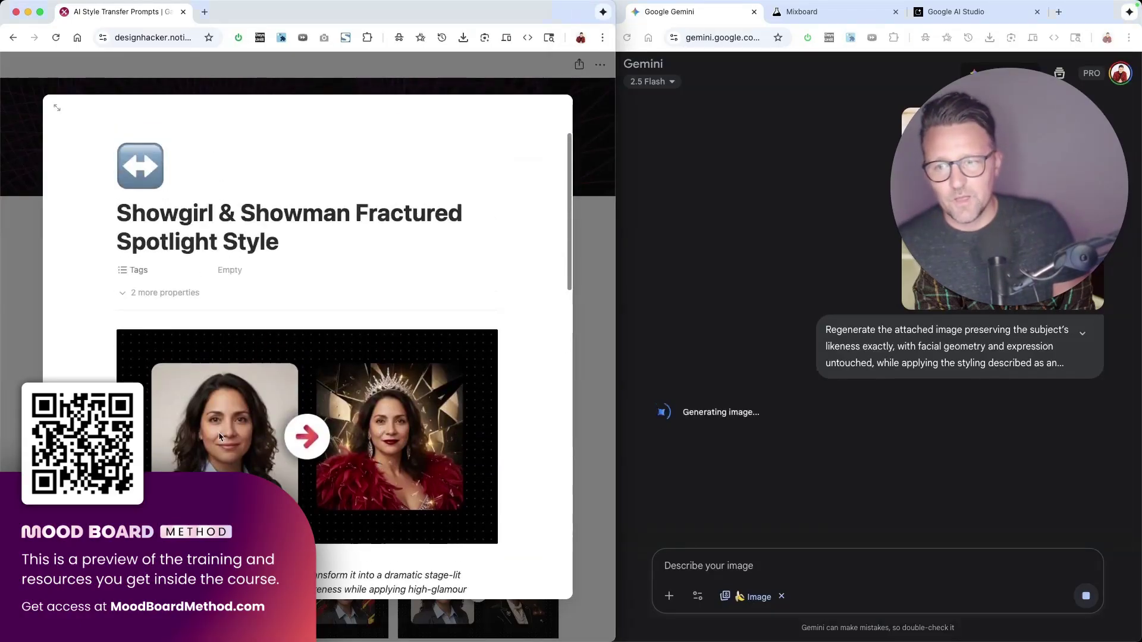
click(743, 317)
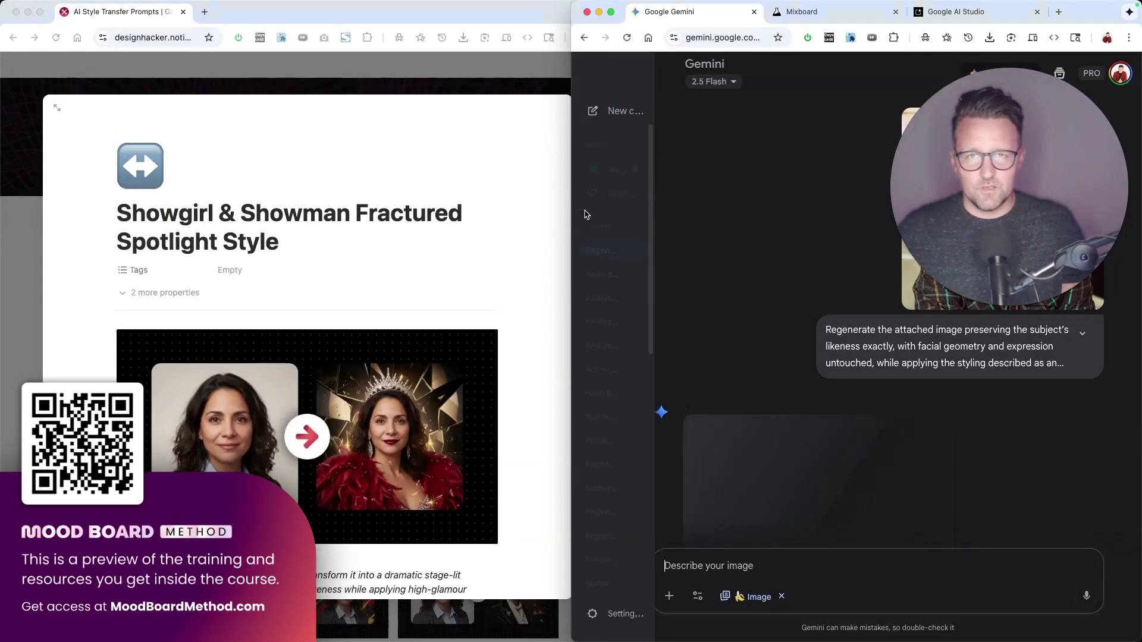
drag(572, 244, 195, 244)
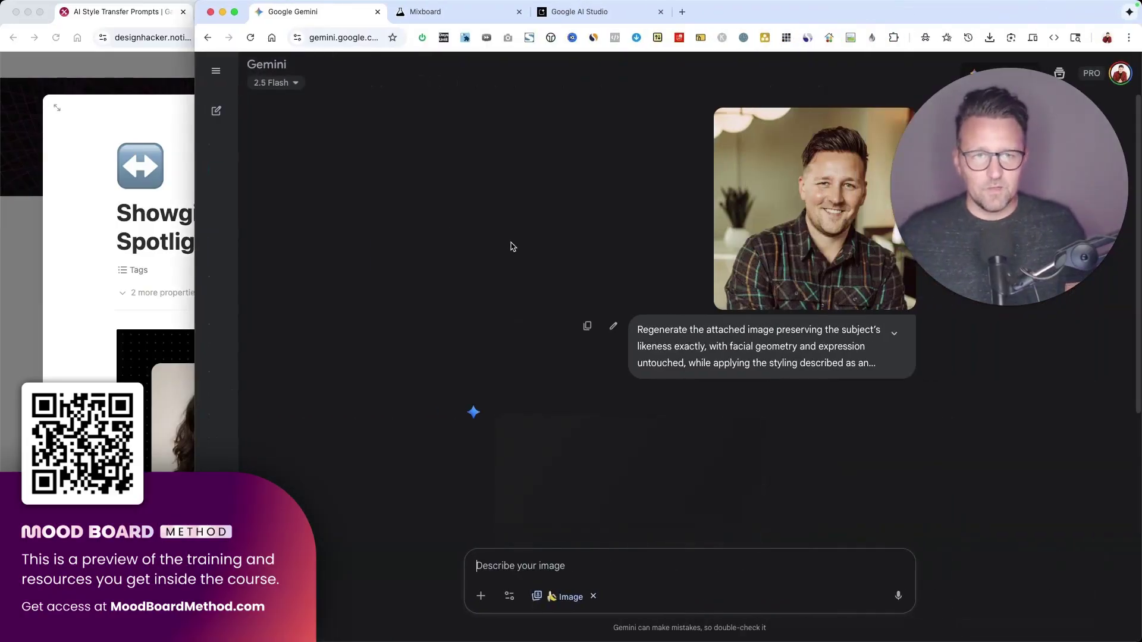
- Preview the original photo in Quick Look to compare with the crowned, sequined-jacket result
key(space)
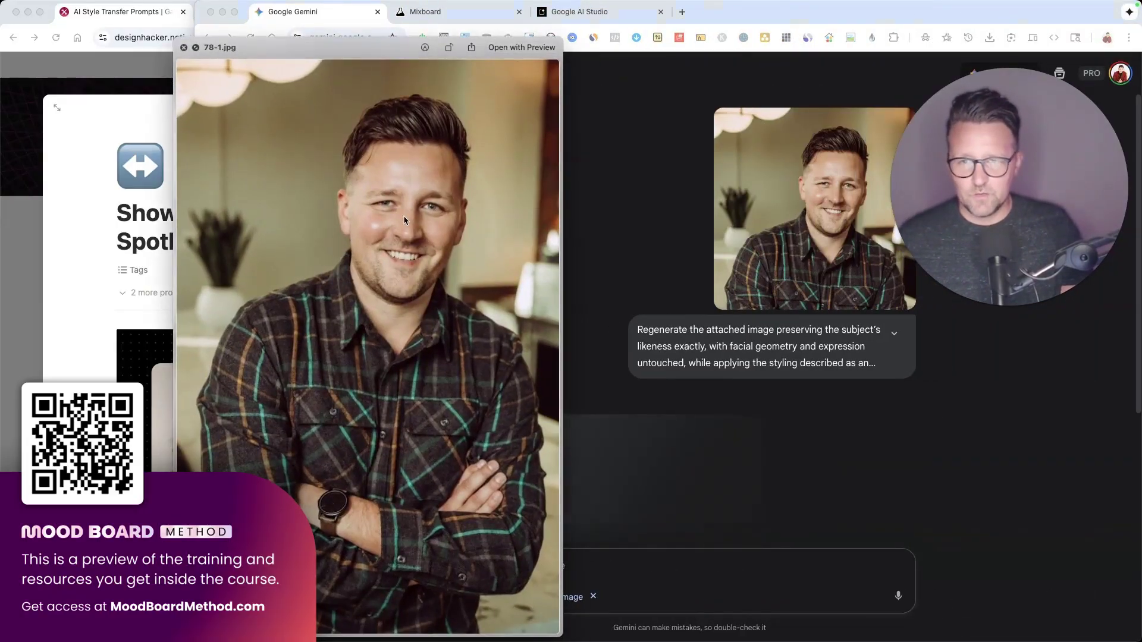
click(693, 215)
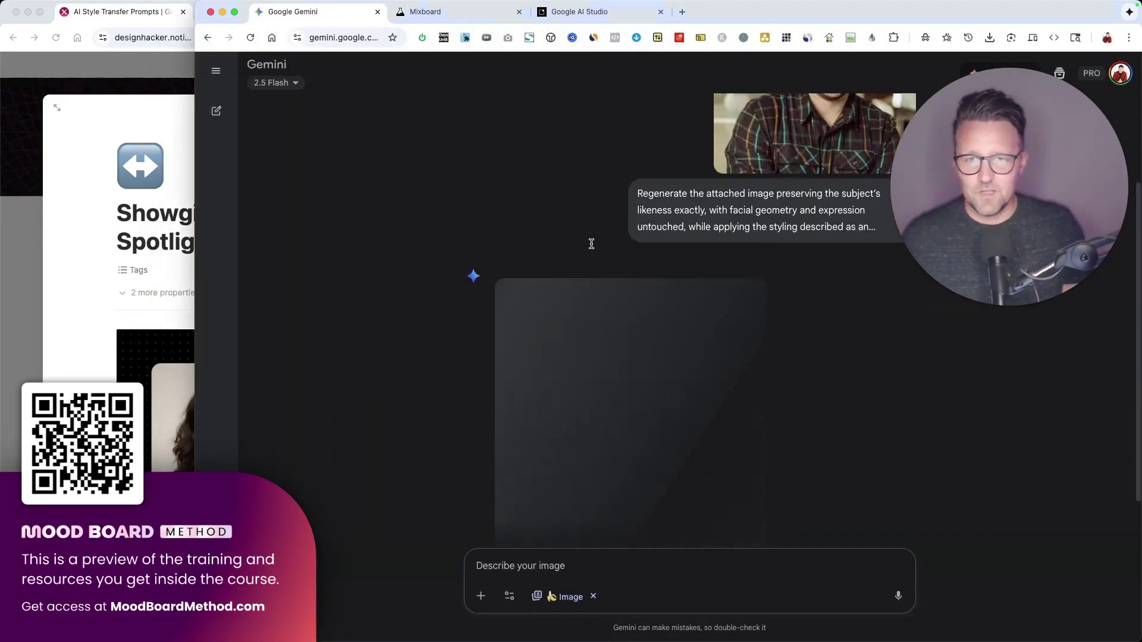
click(174, 234)
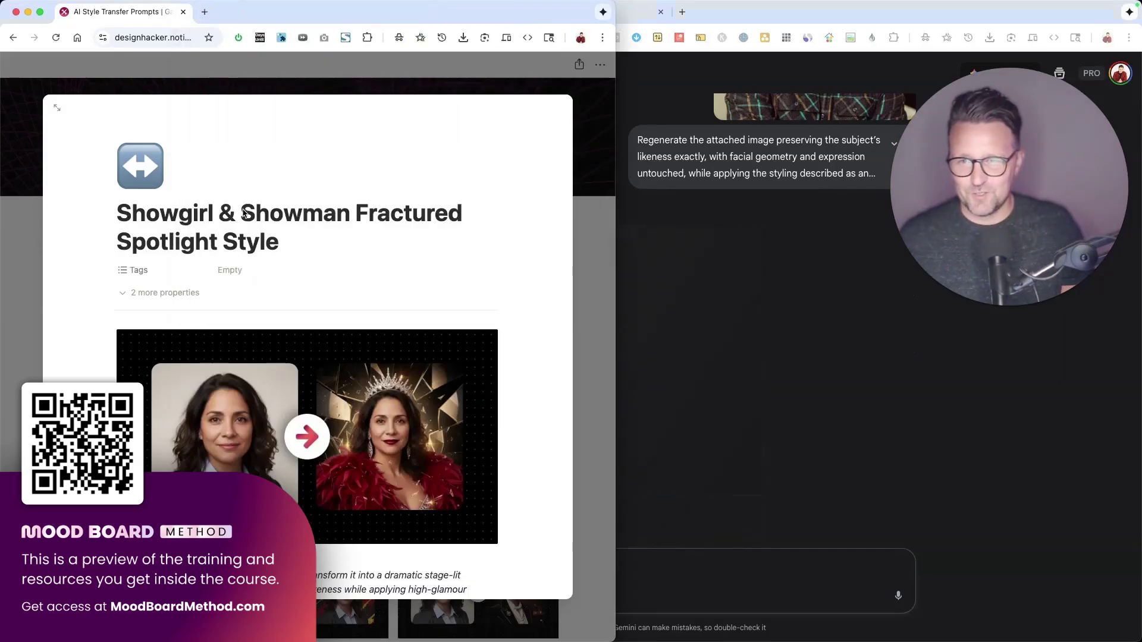
click(696, 208)
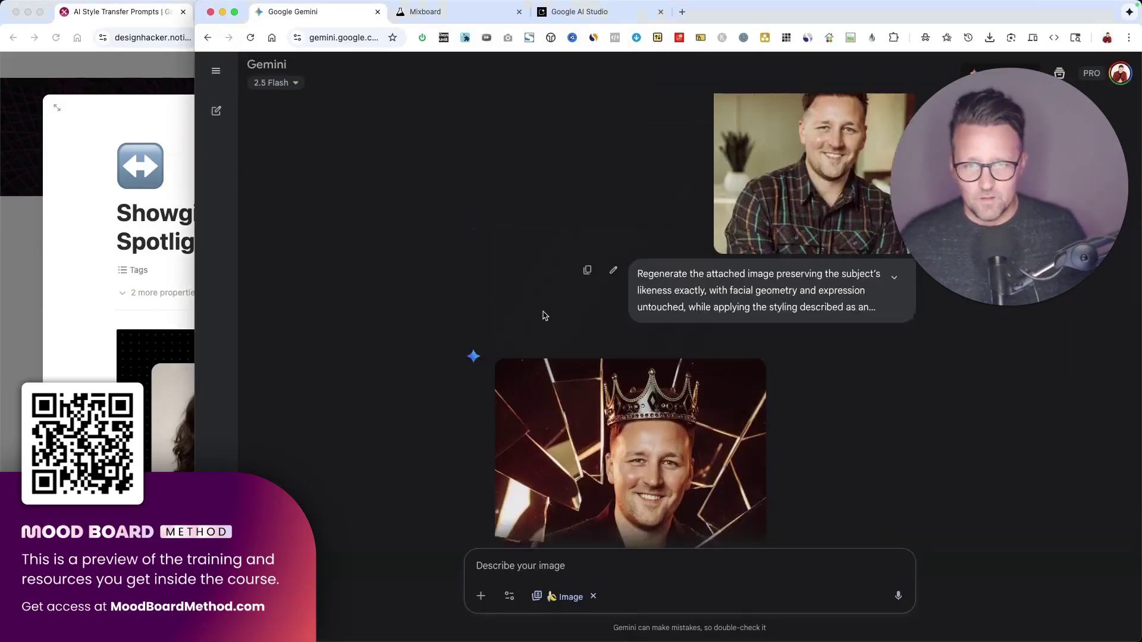
scroll(545, 315, down, 4)
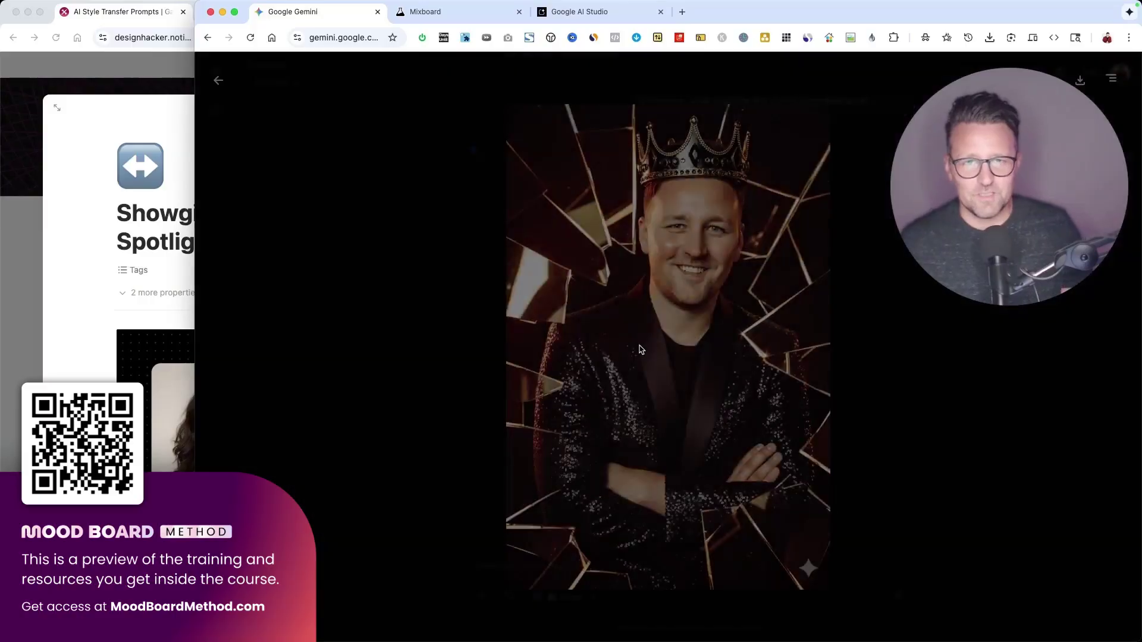
key(space)
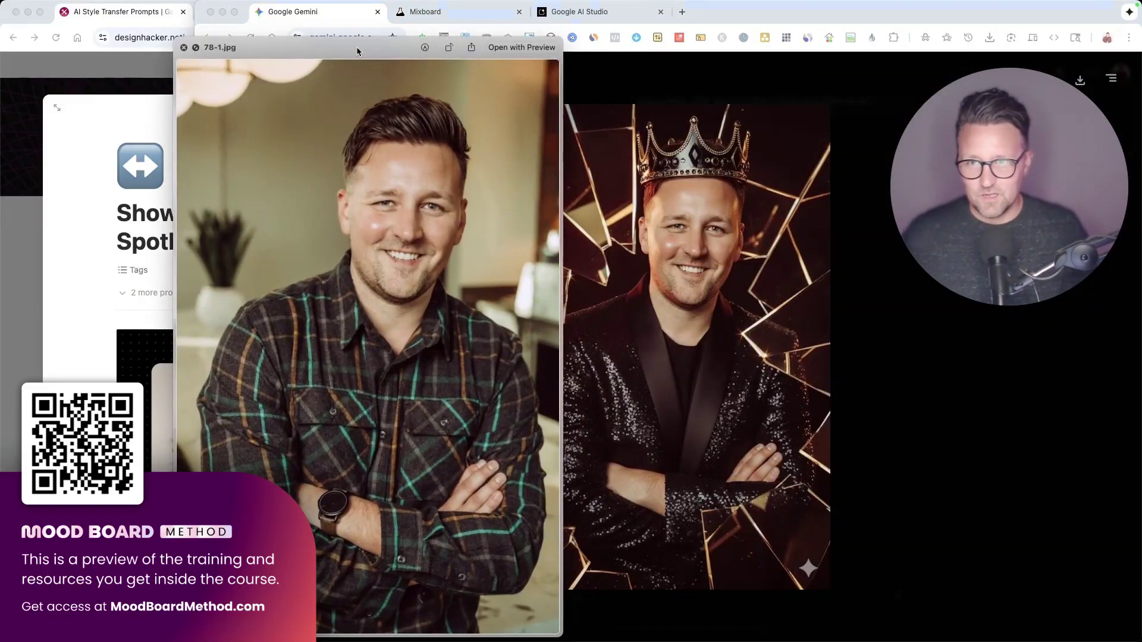
- Place the original photo beside the result, then close both Quick Look and Gemini's image viewer
drag(357, 51, 310, 48)
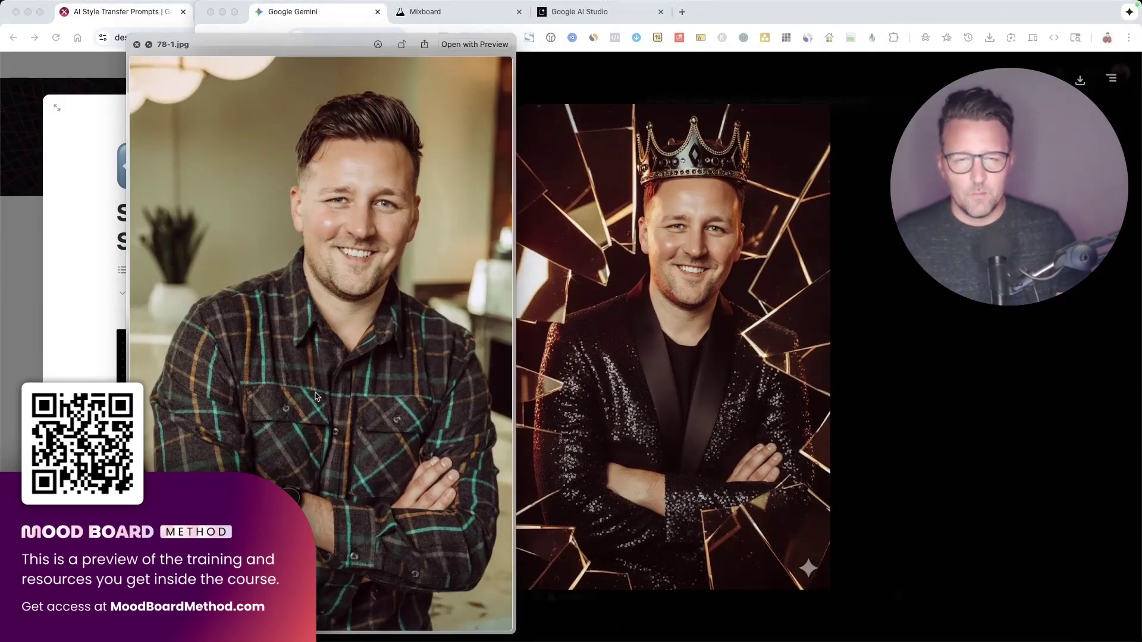
key(space)
click(652, 274)
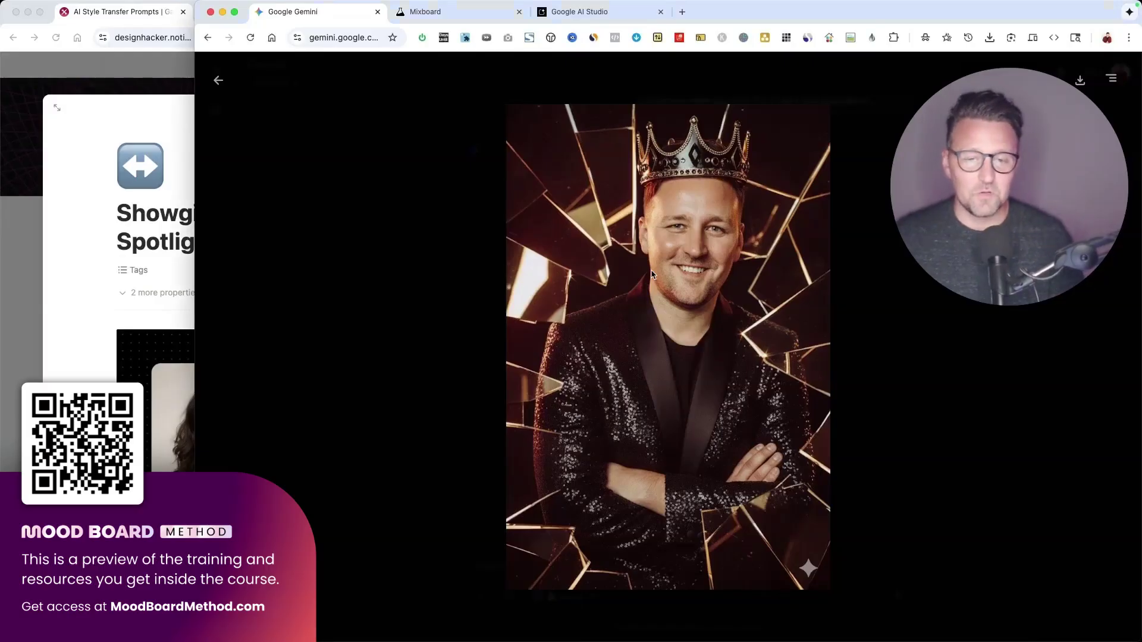
key(Escape)
- Create a new Mixboard project and drop the man's photos onto its canvas
click(484, 14)
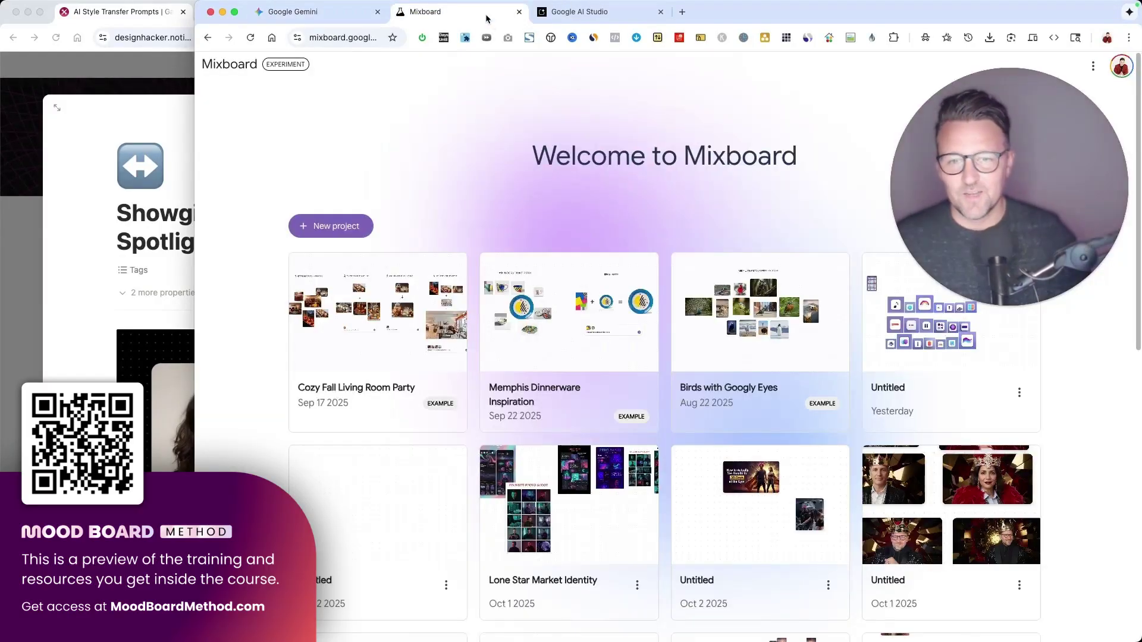
click(360, 225)
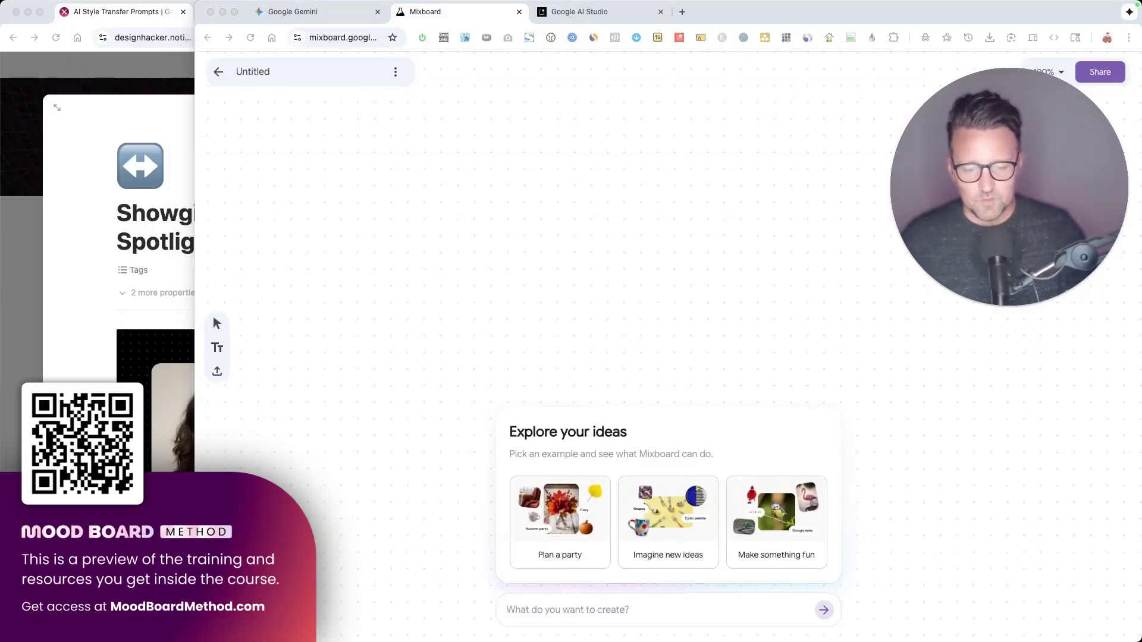
drag(178, 387, 497, 288)
- Copy the Fractured Spotlight prompt from Notion and select the stack of photos on the board
click(150, 306)
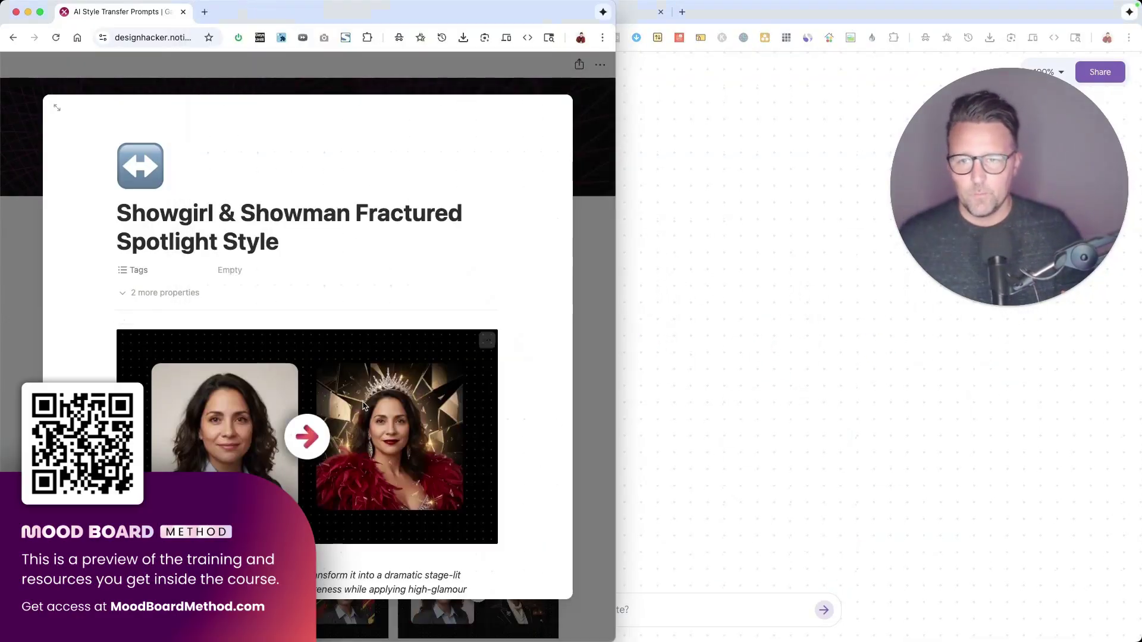
scroll(362, 458, down, 5)
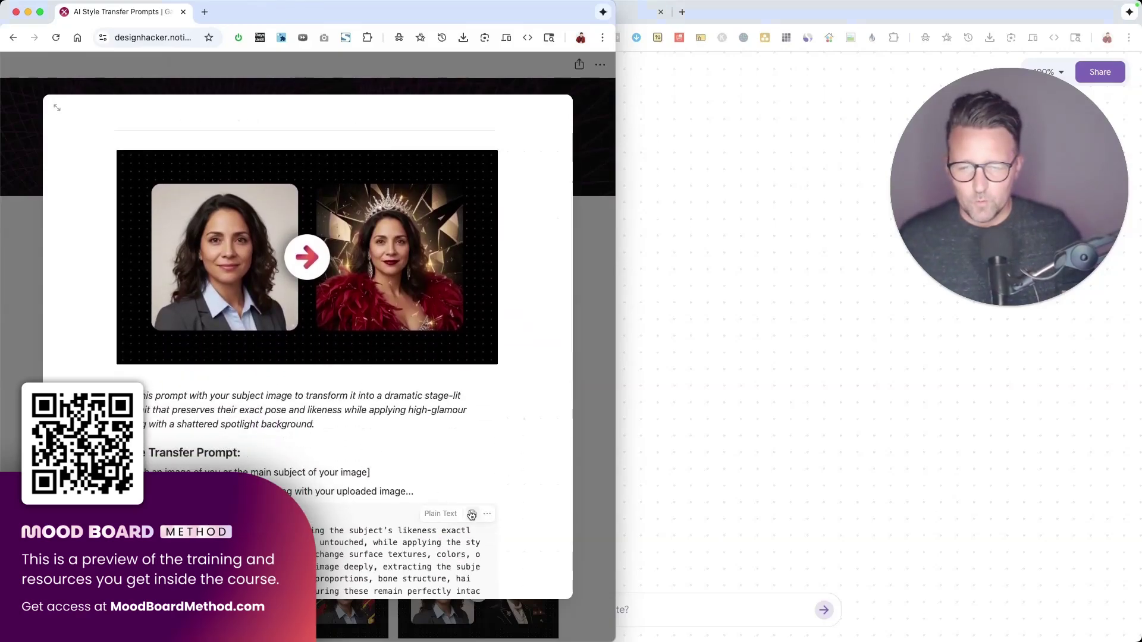
click(473, 514)
click(742, 385)
drag(621, 447, 296, 158)
- Restyle the stacked portraits with the pasted Fractured Spotlight prompt, then move the crowned results aside
click(416, 200)
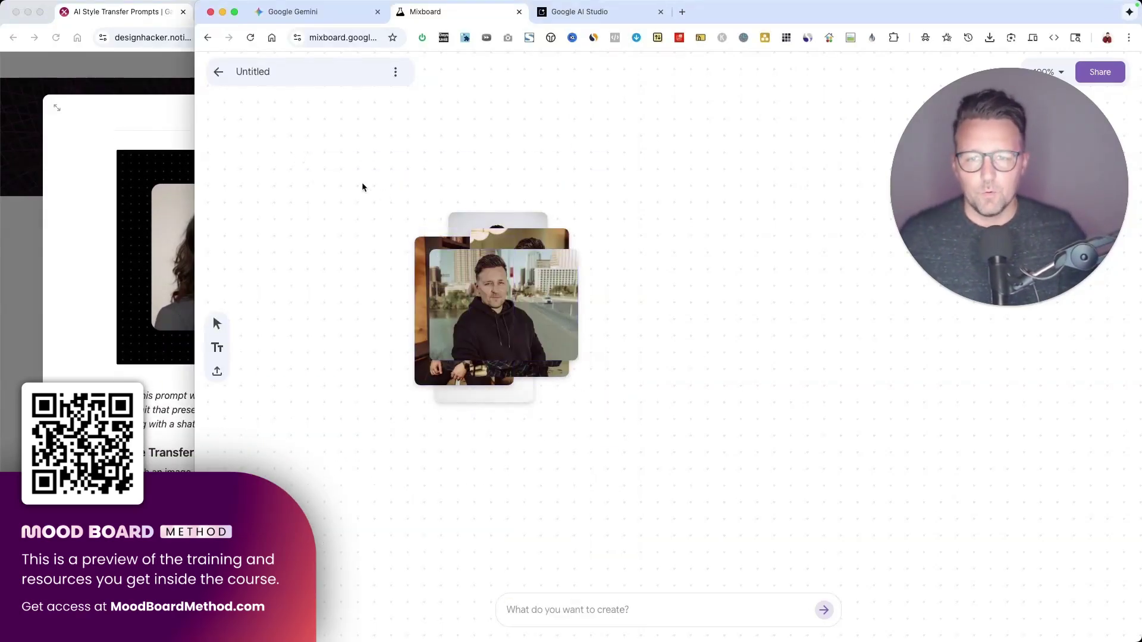
drag(362, 184, 630, 445)
key(super+v)
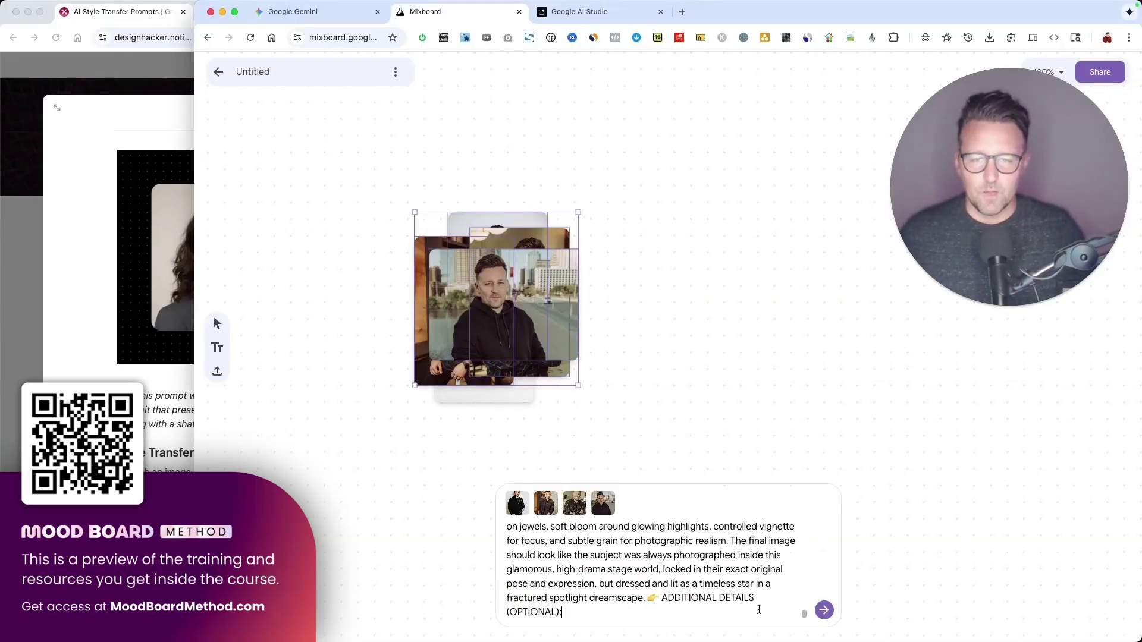
click(824, 610)
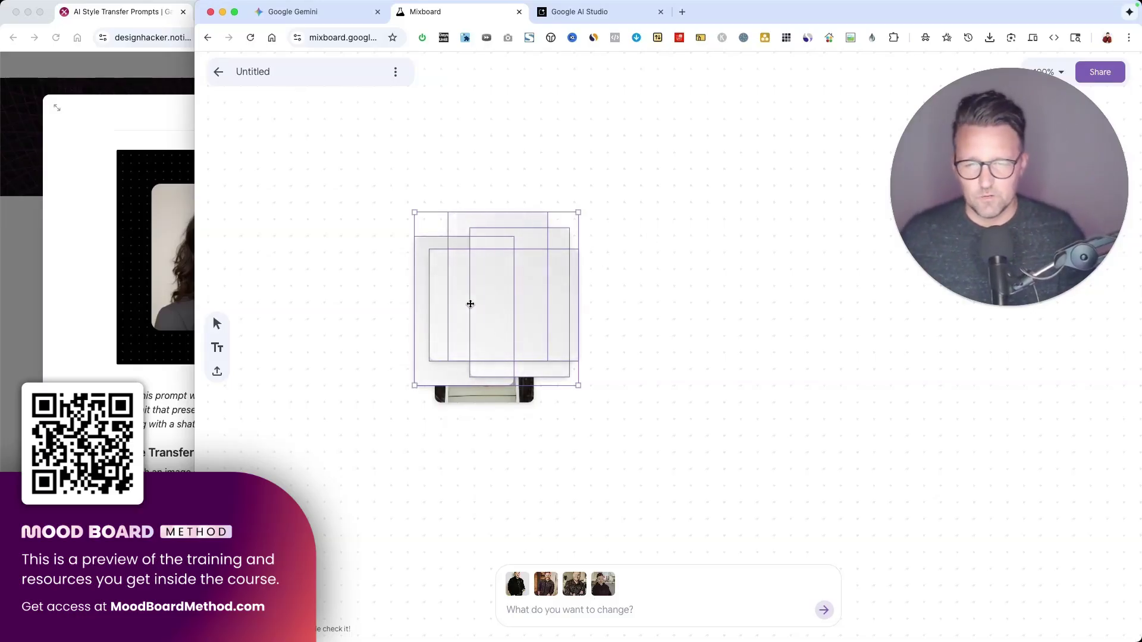
drag(470, 304, 731, 250)
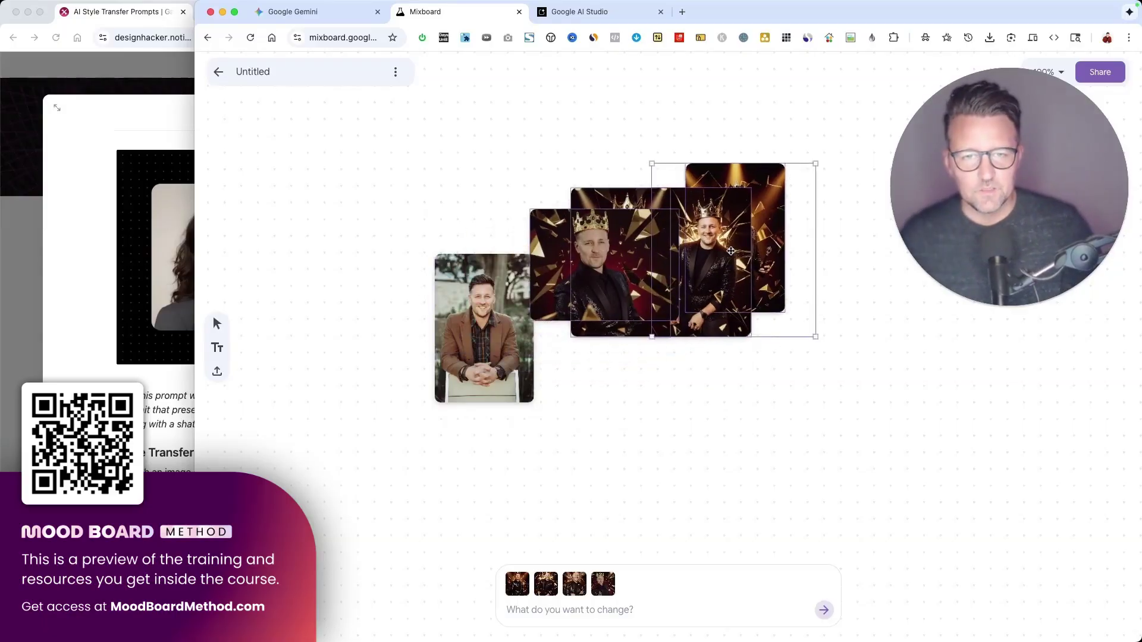
- Pull the red-background crowned image out of the generated stack to the left
click(703, 423)
drag(605, 256, 425, 186)
click(634, 243)
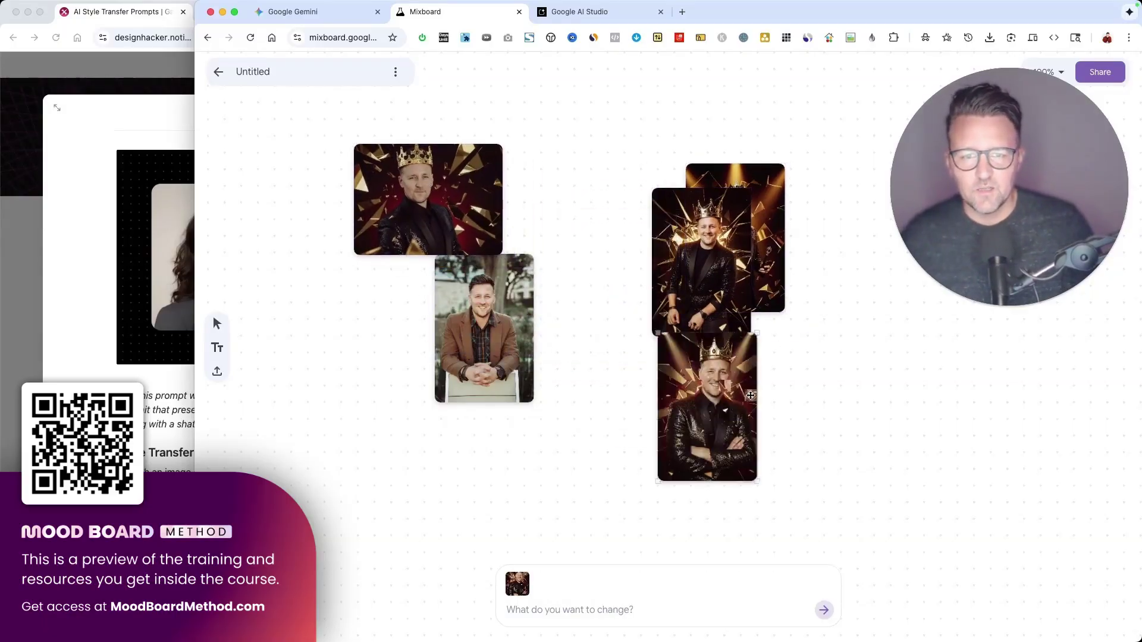
- Restyle the brown-jacket portrait with the same pasted style prompt
click(503, 399)
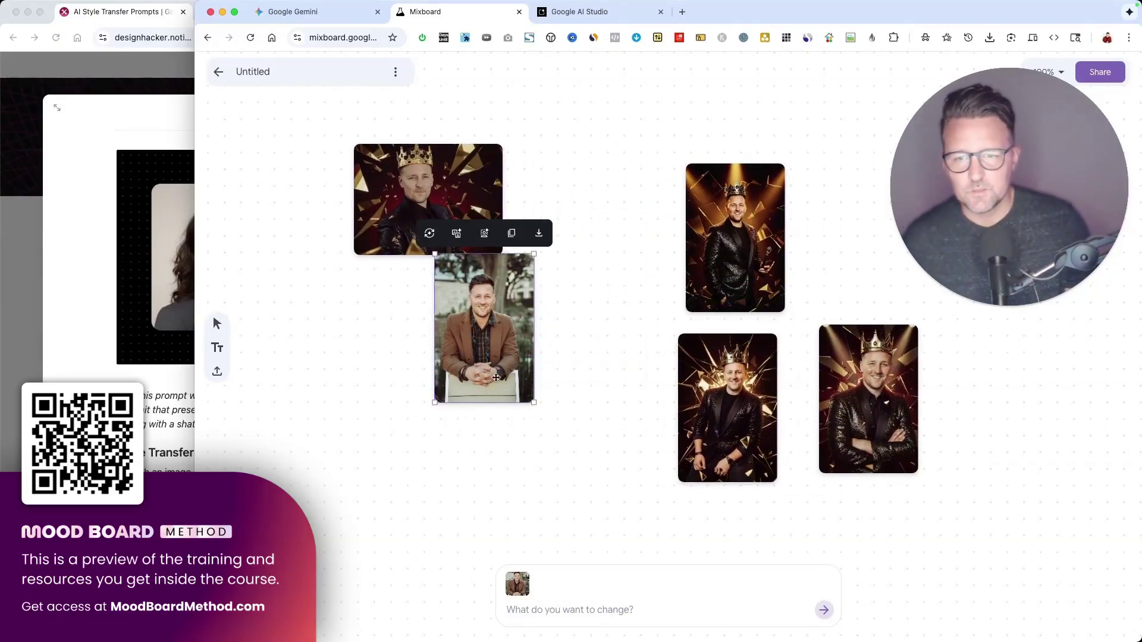
click(562, 608)
key(super+v)
click(824, 609)
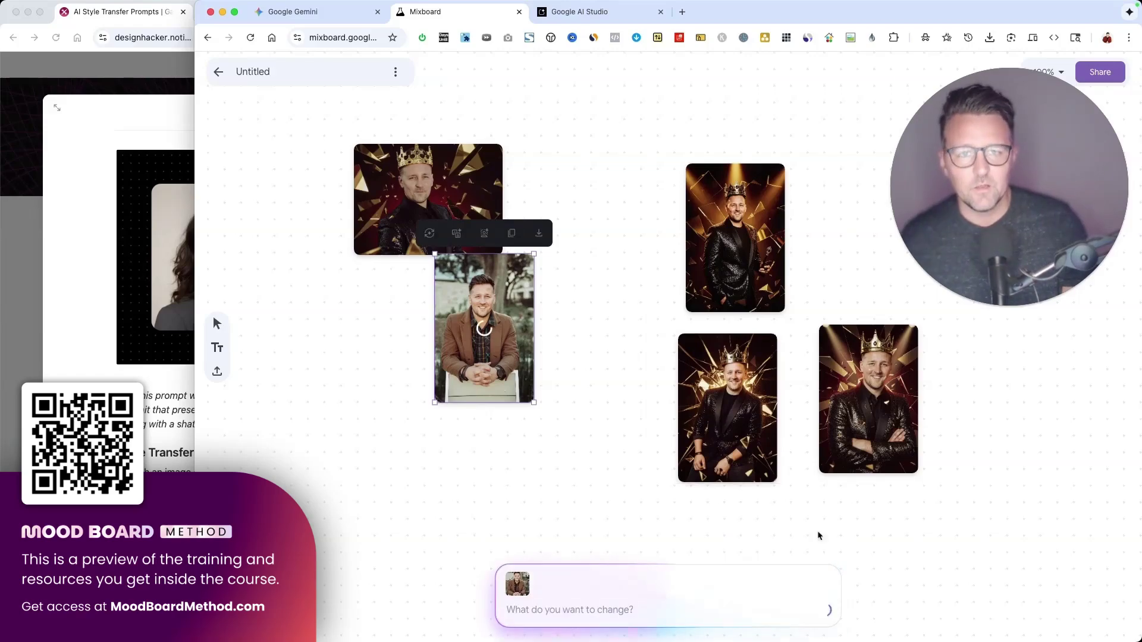
- Reposition the gold crowned image on the board, then return to the Notion style prompt gallery
click(776, 213)
scroll(776, 213, up, 5)
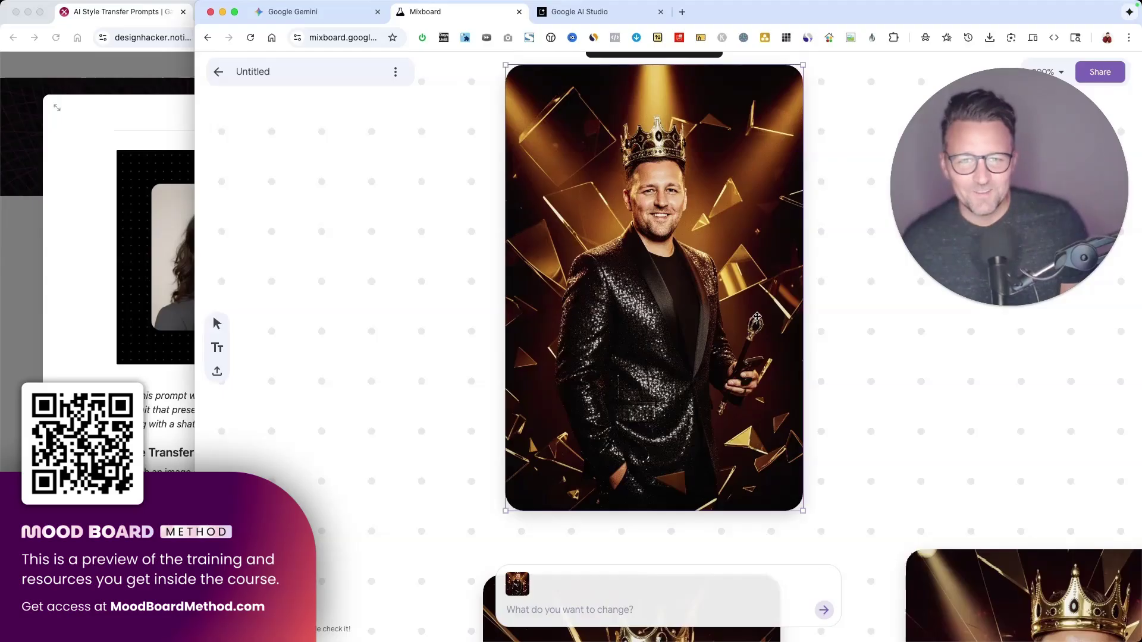
scroll(757, 317, right, 5)
scroll(757, 316, down, 10)
scroll(757, 317, right, 5)
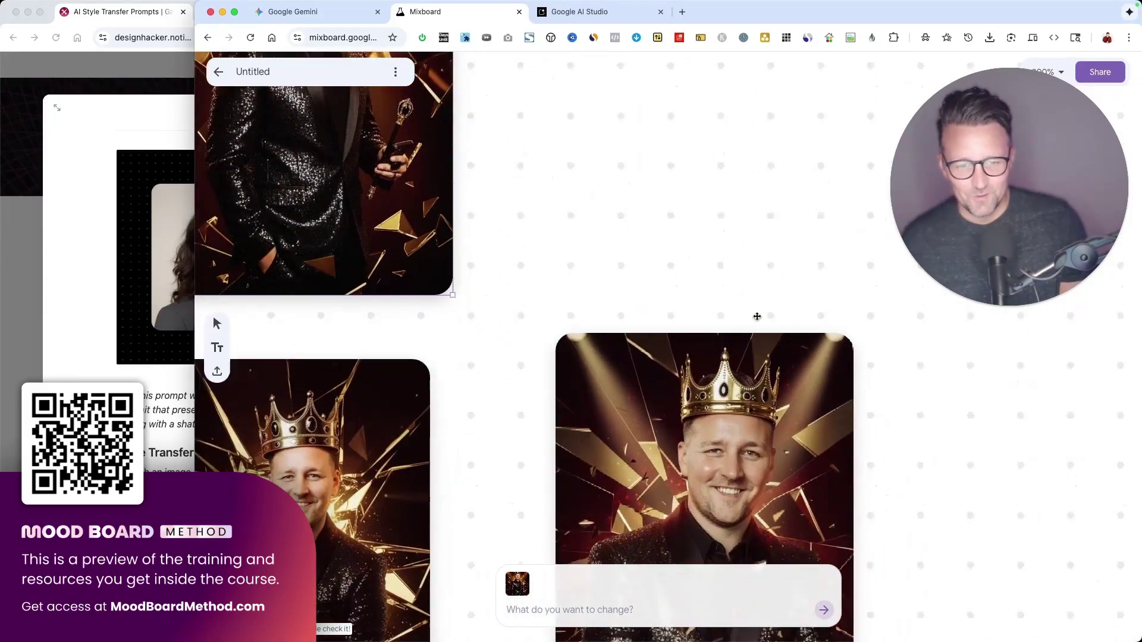
scroll(757, 316, left, 4)
scroll(757, 316, down, 5)
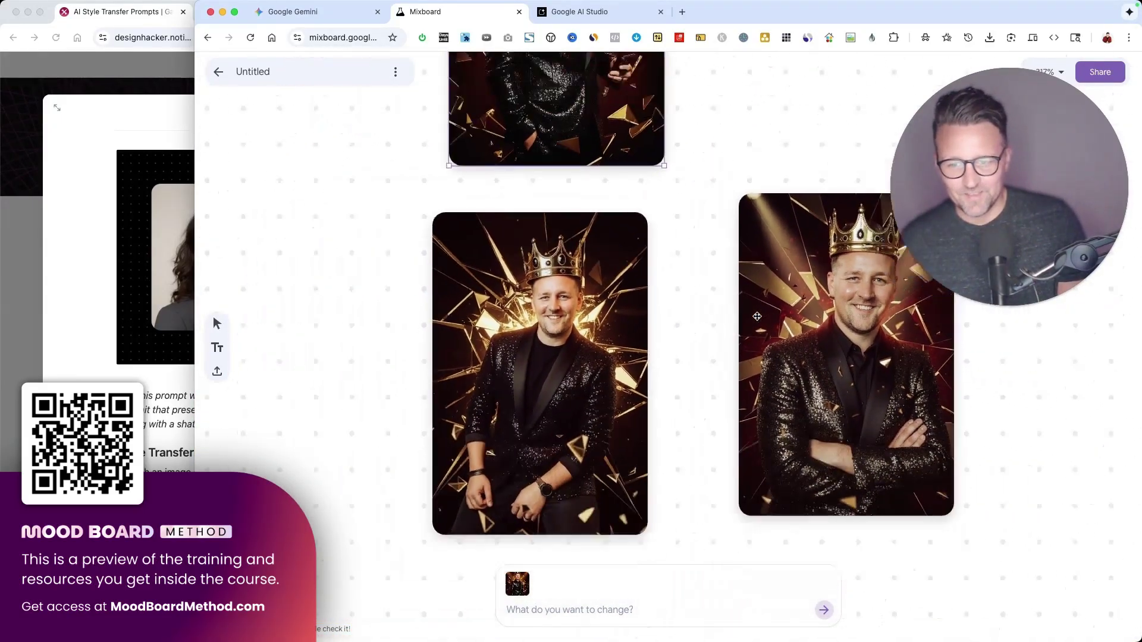
scroll(555, 493, up, 5)
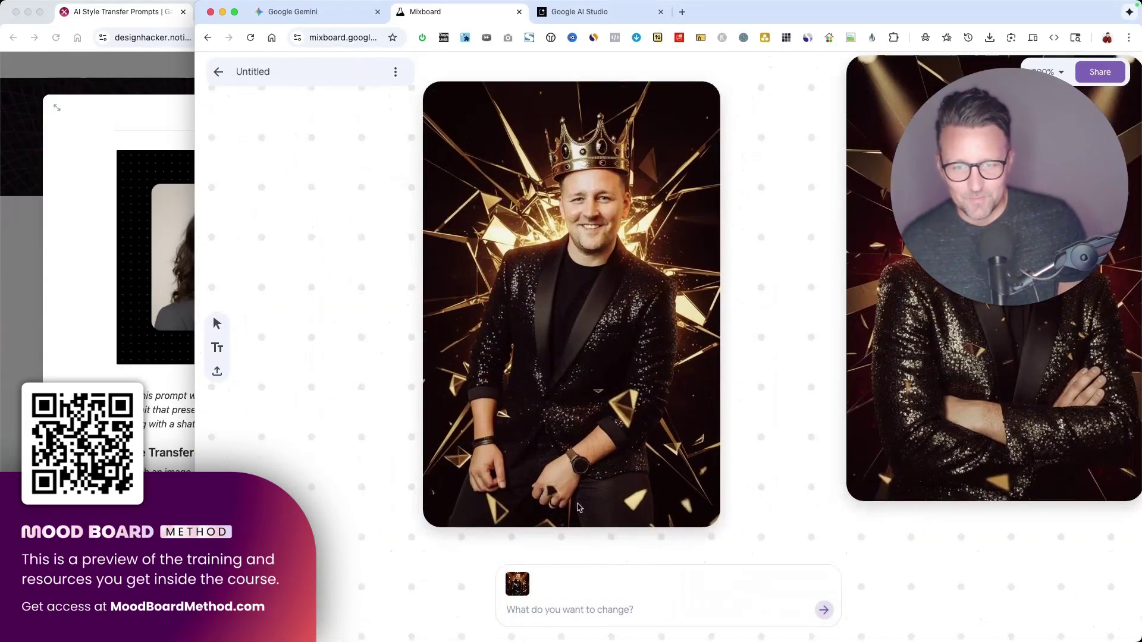
scroll(562, 491, down, 5)
scroll(594, 427, up, 5)
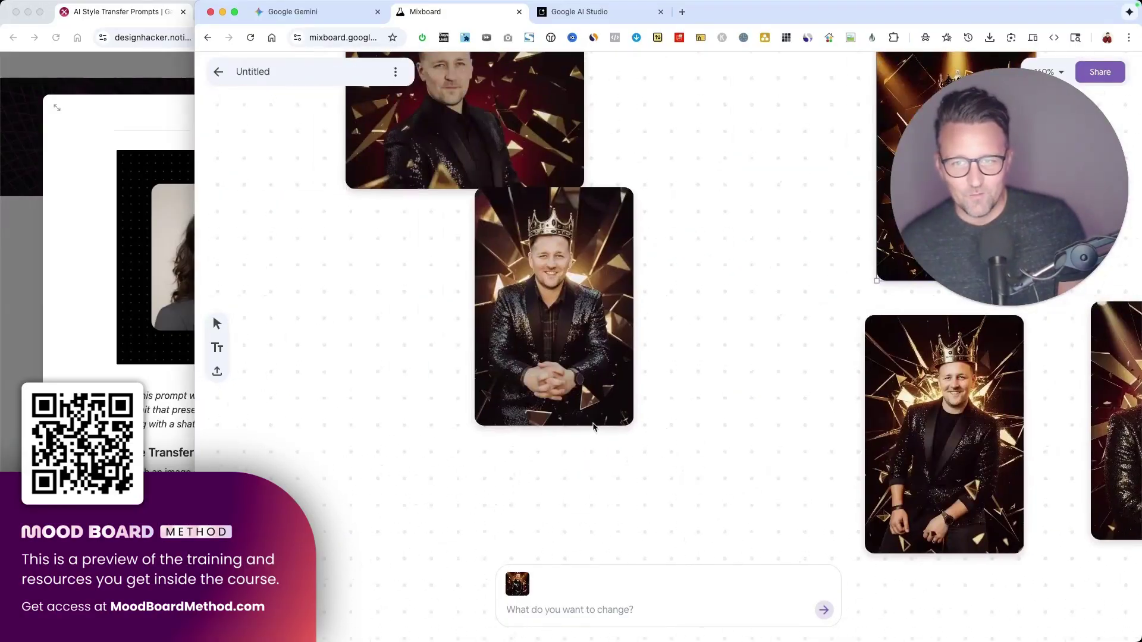
drag(559, 335, 701, 408)
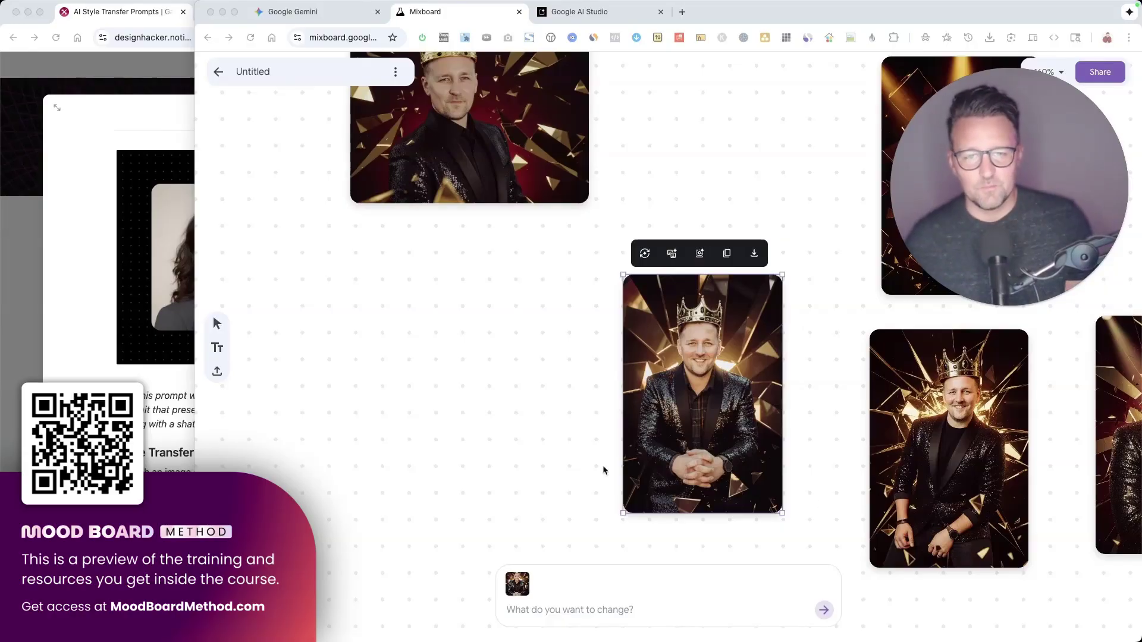
scroll(702, 399, up, 3)
click(148, 238)
key(Escape)
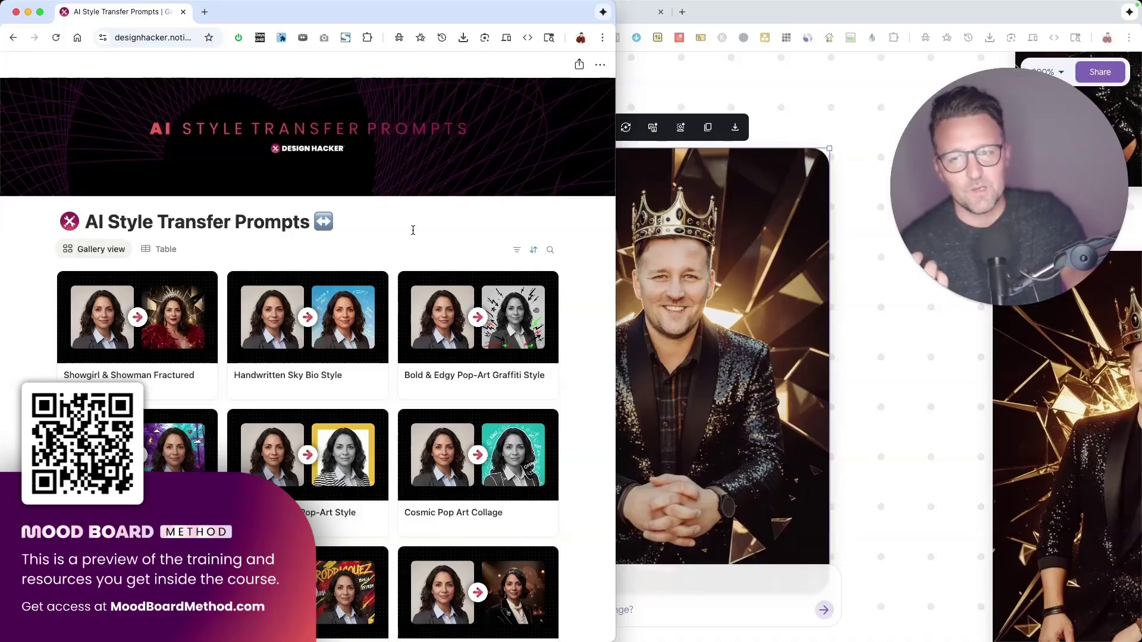
- Read through the Graffiti Sports Fusion Style prompt, including its ADDITIONAL DETAILS (OPTIONAL) line
scroll(413, 231, down, 5)
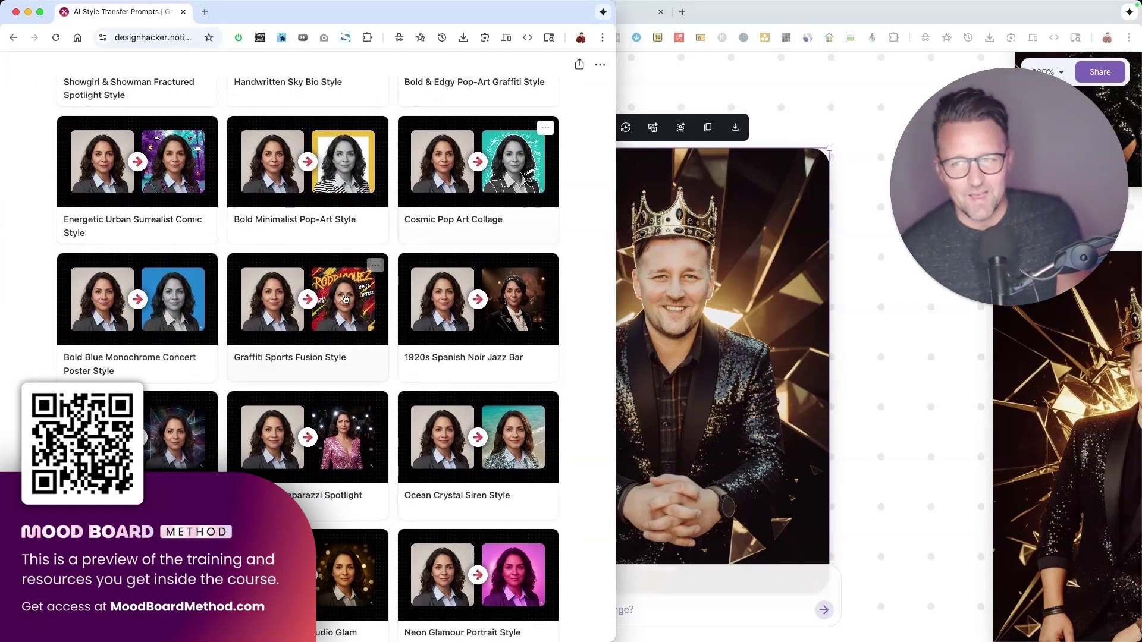
click(338, 312)
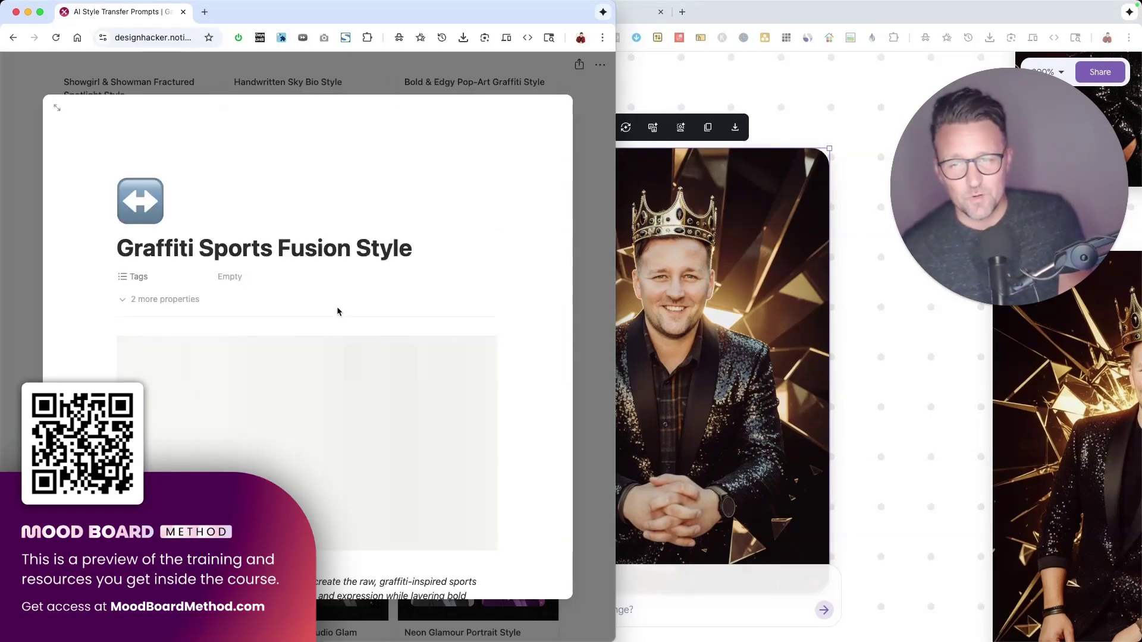
scroll(338, 312, down, 3)
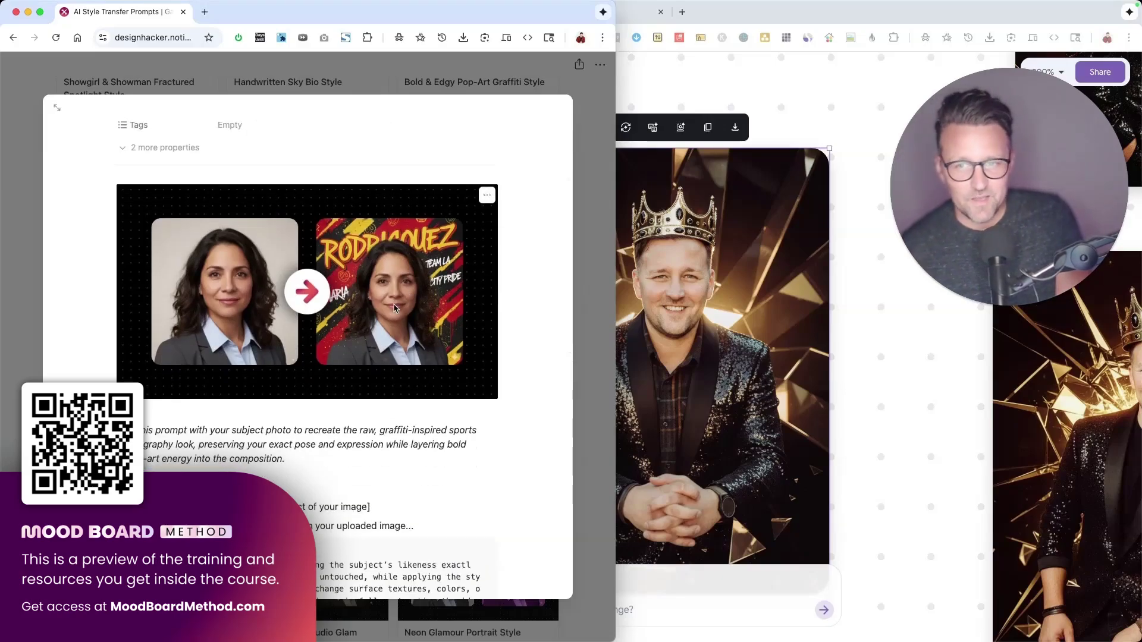
ctrl+scroll(394, 307, up, 3)
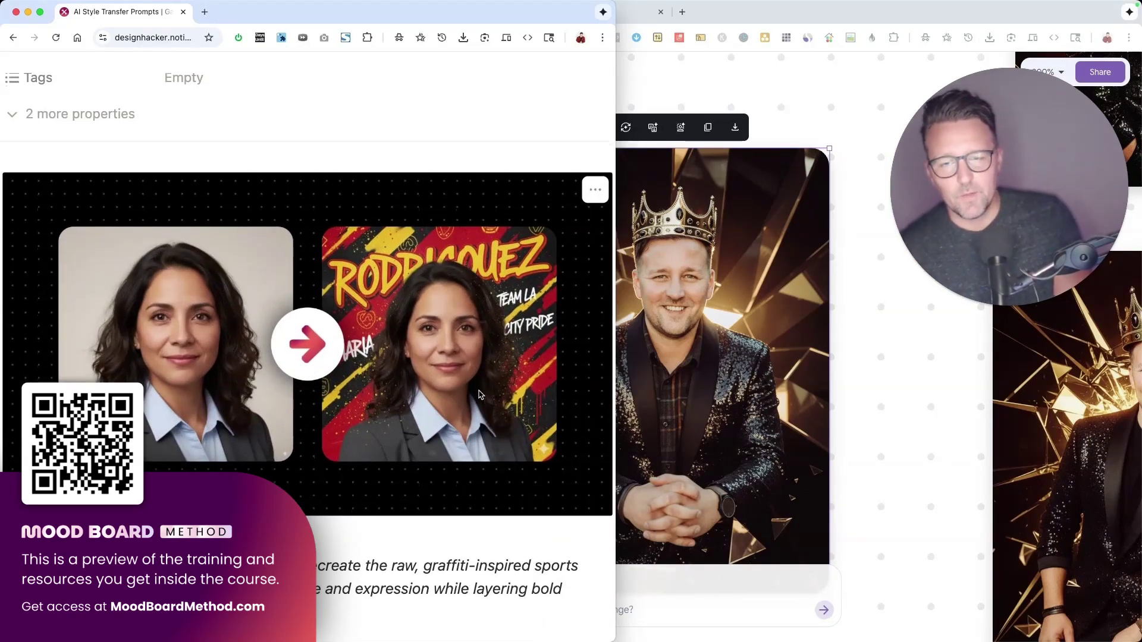
scroll(445, 420, down, 10)
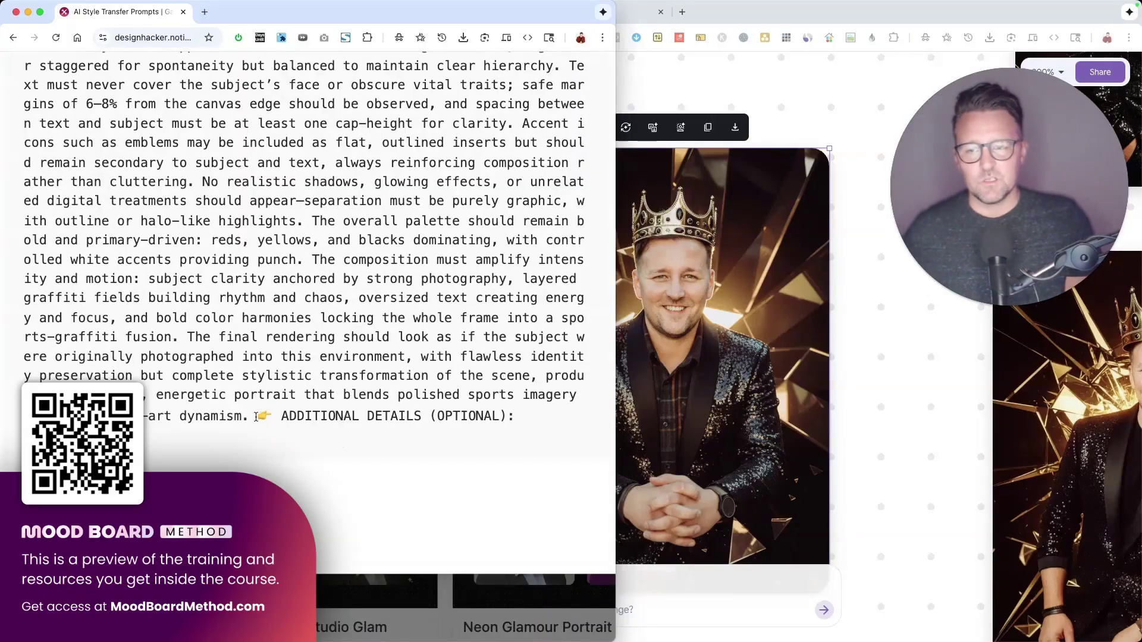
drag(255, 417, 524, 417)
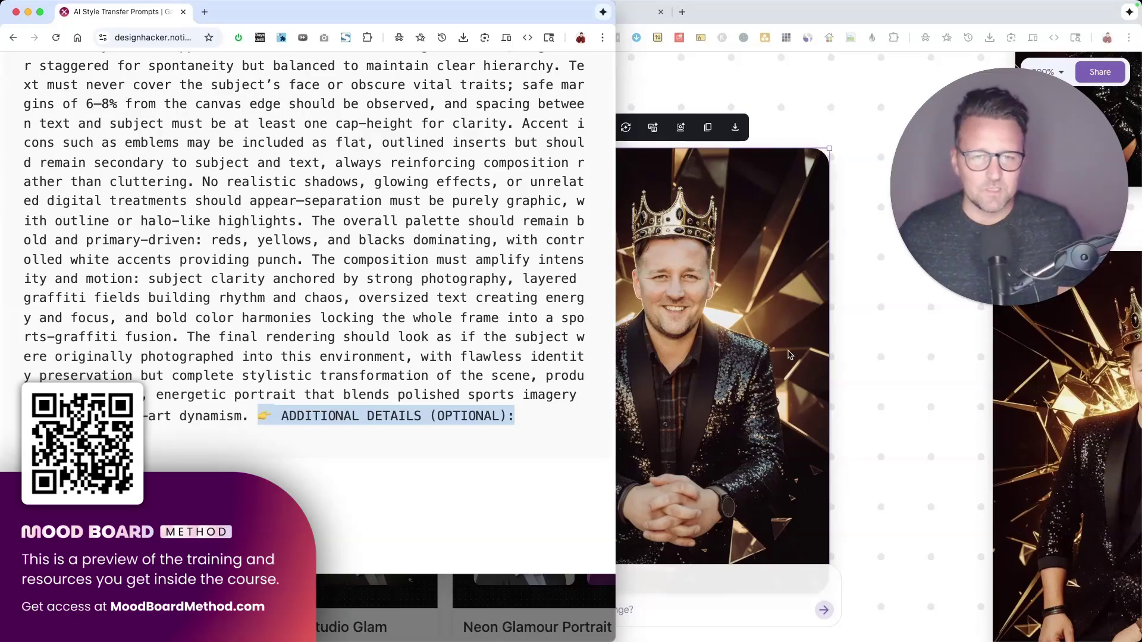
click(398, 390)
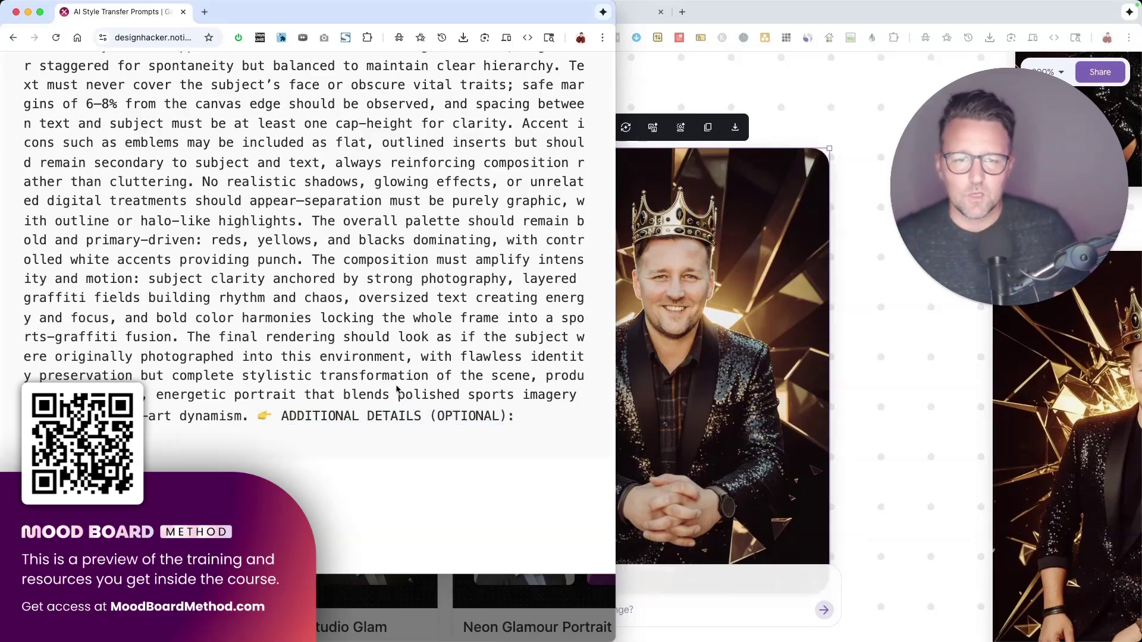
scroll(492, 397, up, 15)
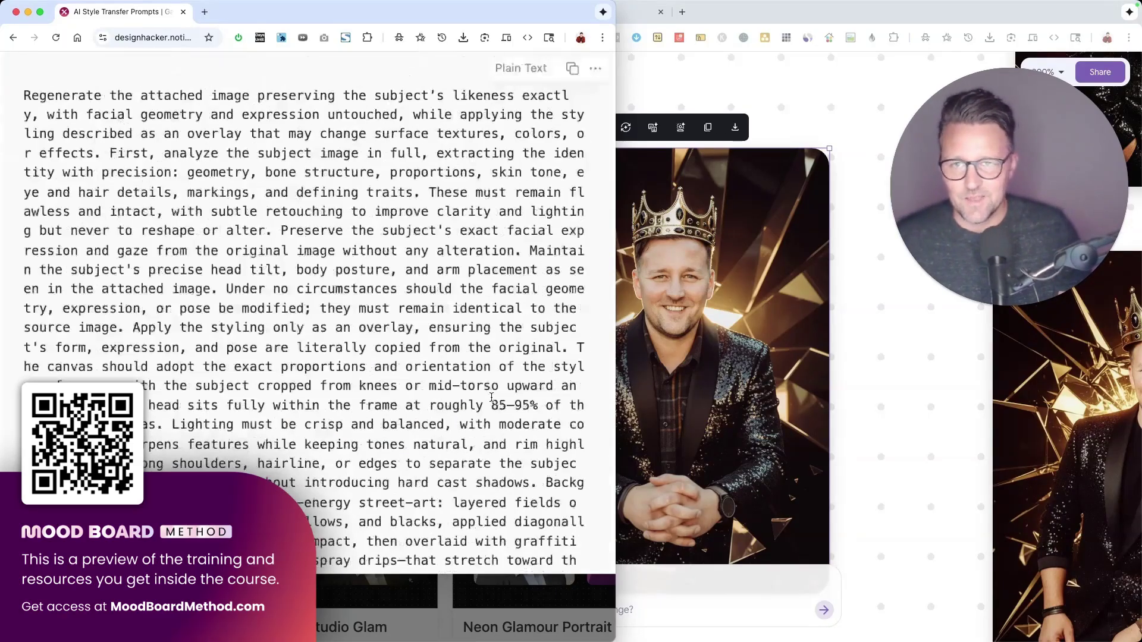
key(Escape)
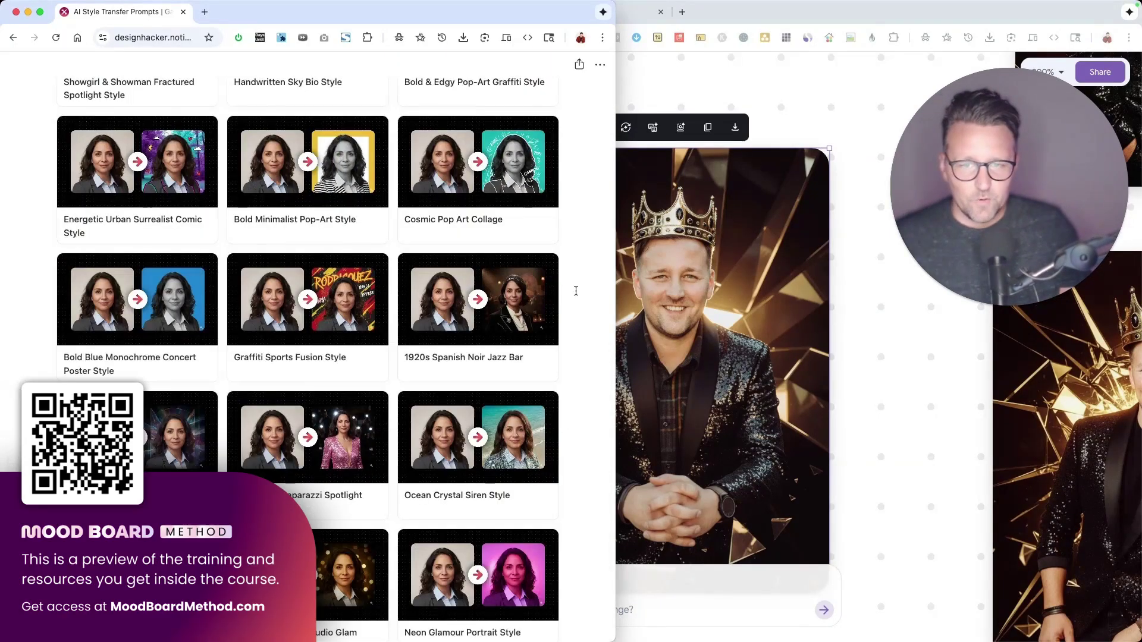
- Open the Cosmic Pop Art Collage prompt page, then bring the Mixboard board forward
click(512, 160)
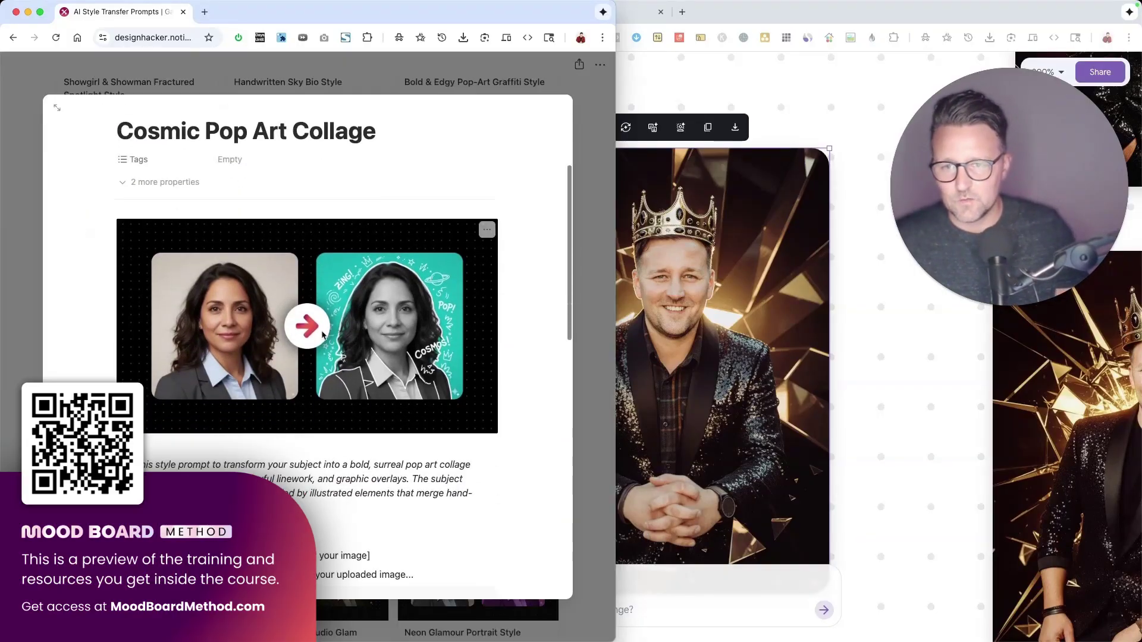
scroll(416, 476, down, 3)
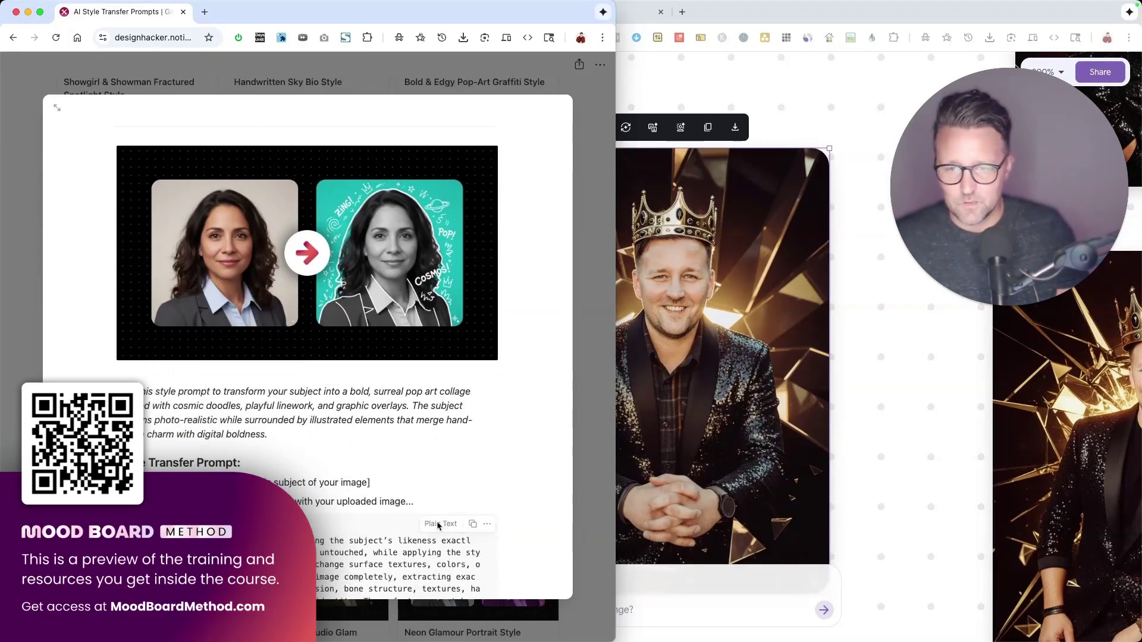
click(762, 439)
scroll(762, 439, down, 10)
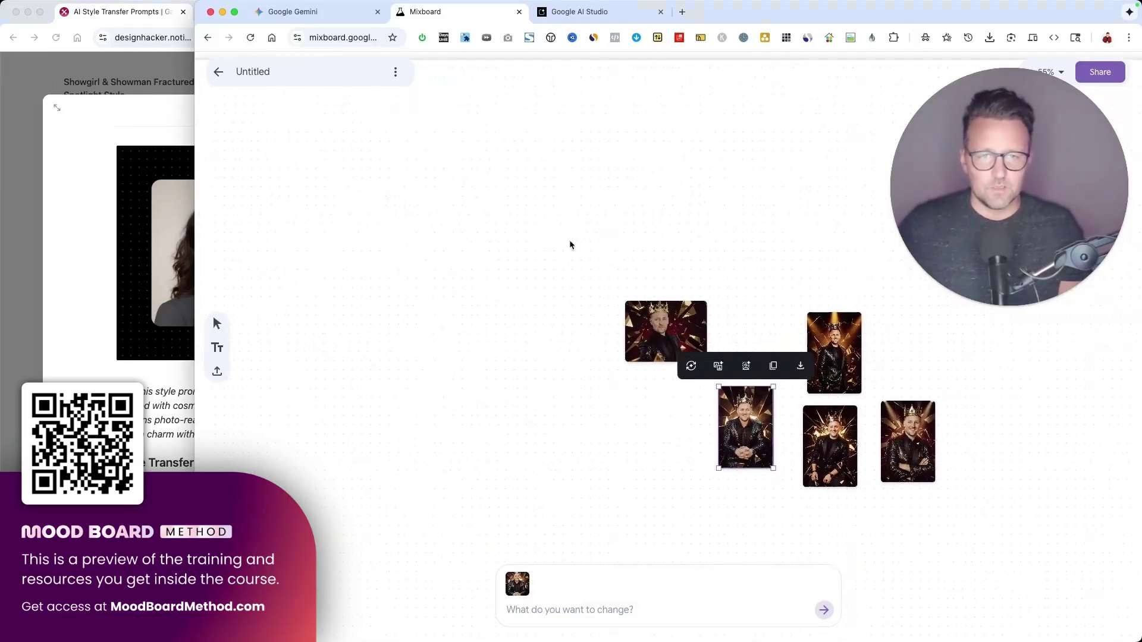
- Delete all six portraits from the Mixboard board
drag(569, 244, 939, 491)
key(Delete)
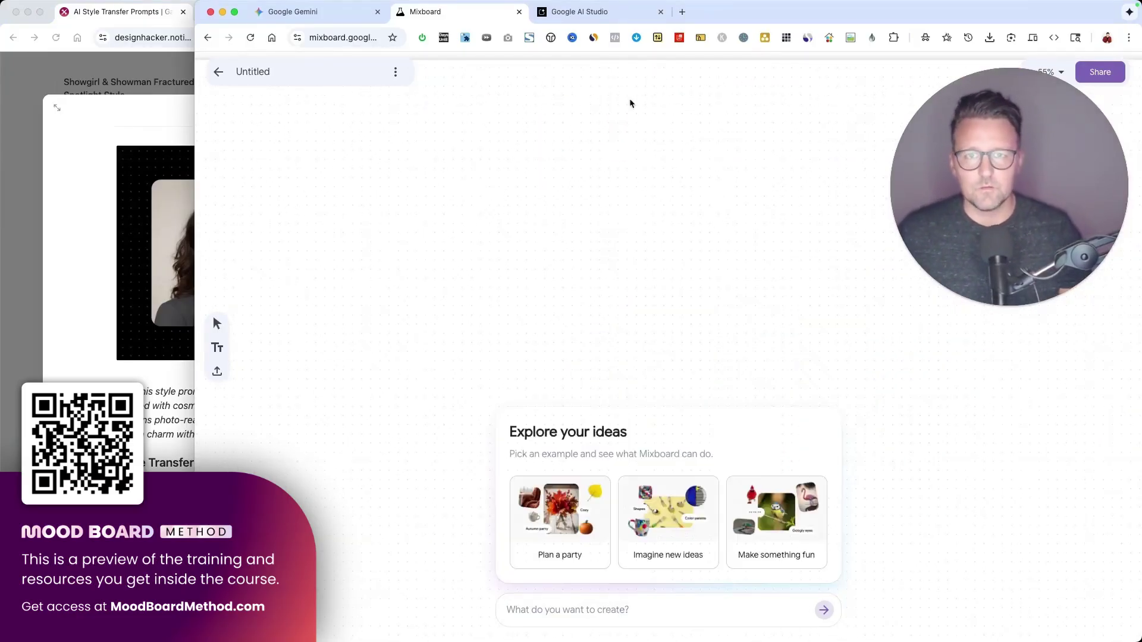
click(595, 12)
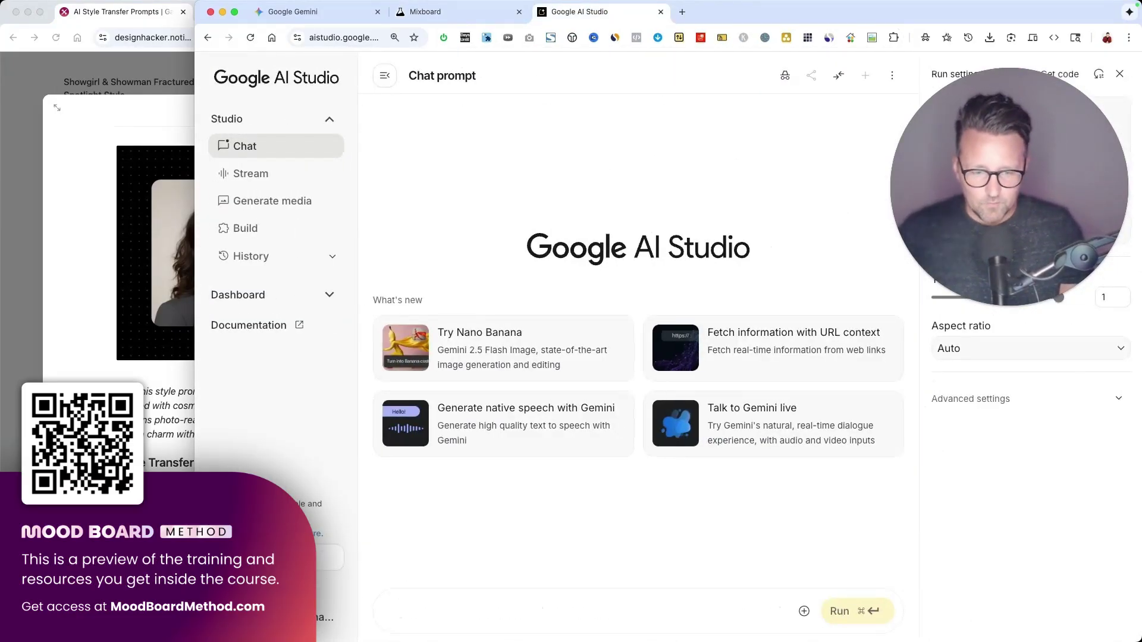
- In AI Studio, attach the man's photo, paste the cosmic pop-art prompt, add 'text should' detail, and run it
drag(589, 529, 535, 611)
text(Regenerate the attached image preserving the subject’s likeness exactly, with facial geometry and expression untouched, while applying the styling described as an overlay that may change surface textures, colors, or effects. First, analyze the subject image completely, extracting exact facial geometry, proportions, expression, bone structure, textures, hair, eyes, and all defining details of identity. These features must be preserved perfectly, with enhancements only to improve clarity, detail, and polish. The subject must remain unmistakably the same person or entity, with their exact gaze, head tilt, arm position, posture, and hand placement locked in place, unchanged. Preserve the subject's exact facial expression and gaze from the original image)
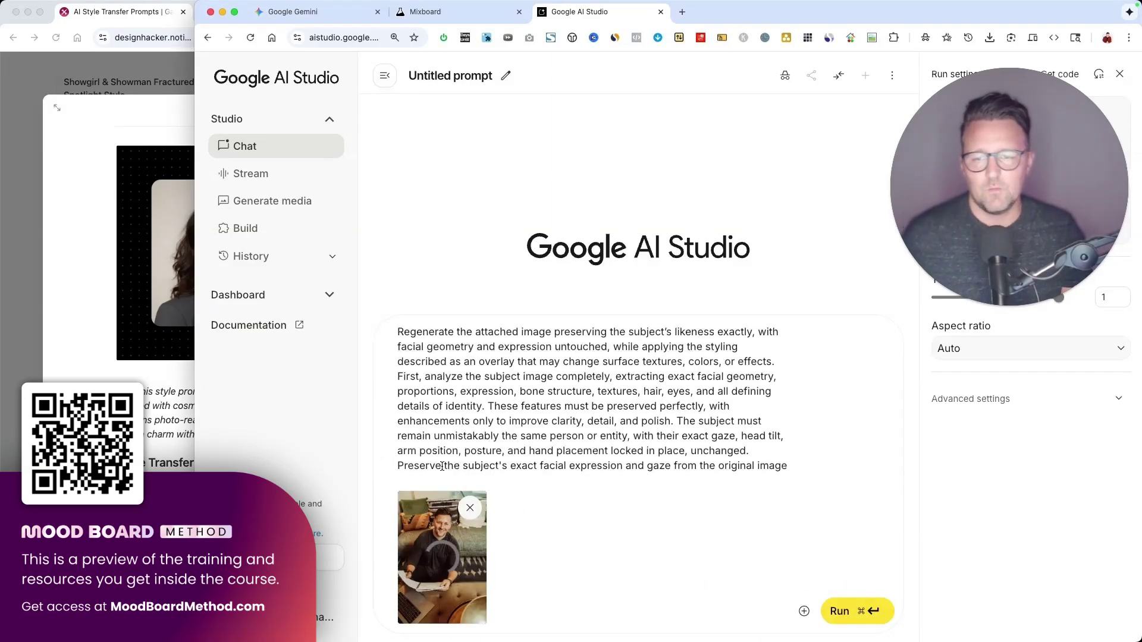
scroll(508, 435, down, 10)
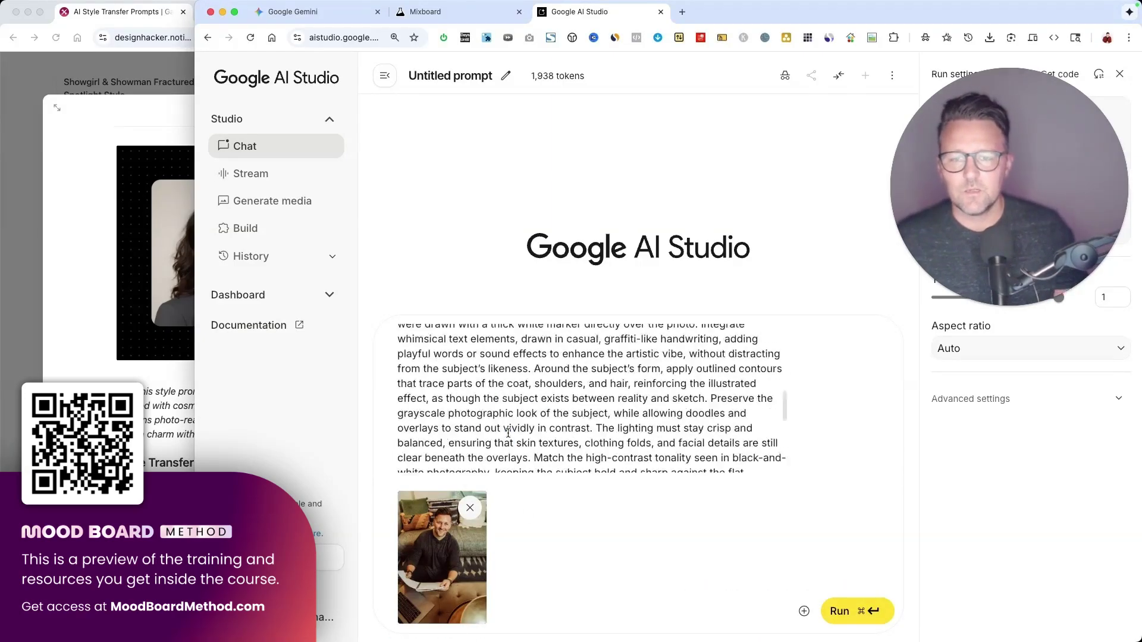
text(text should be about branding and design and creativity)
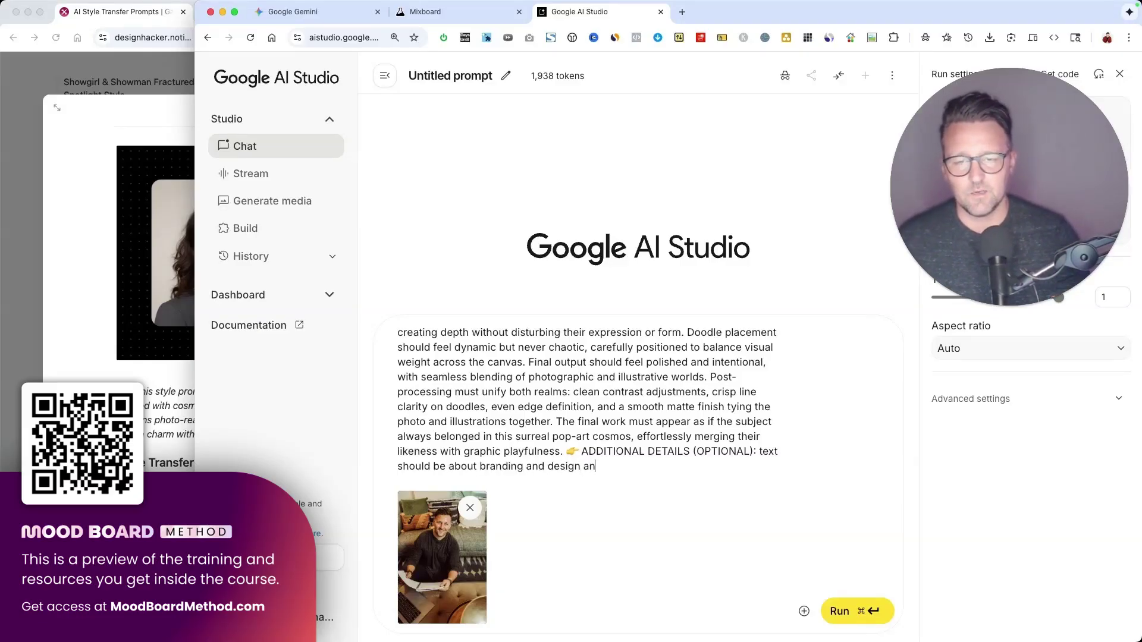
click(839, 611)
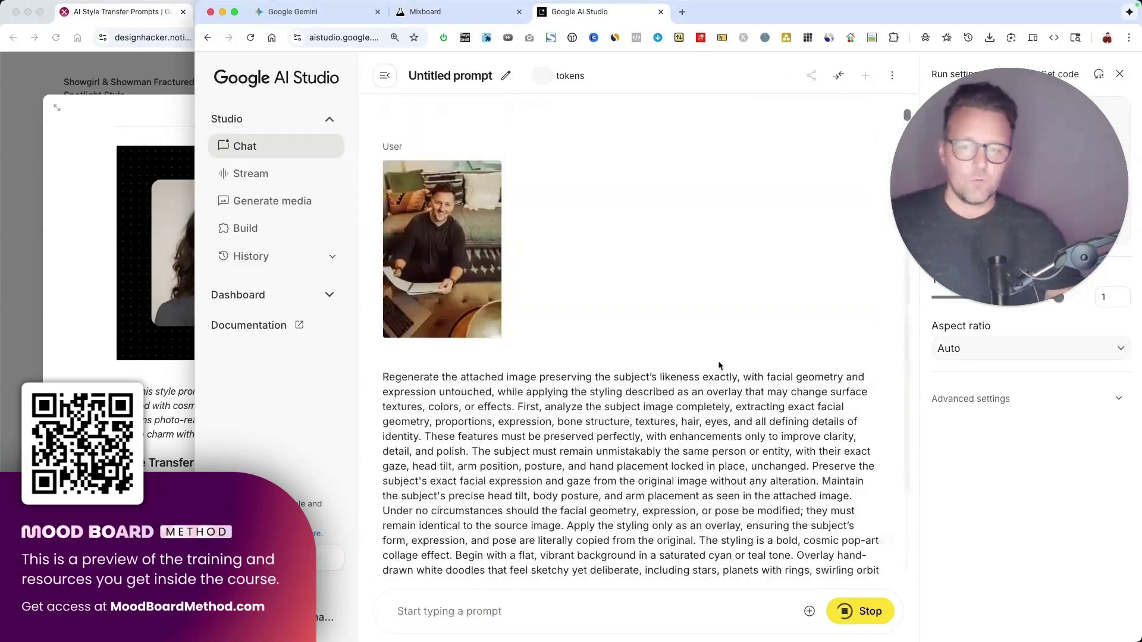
triple_click(454, 254)
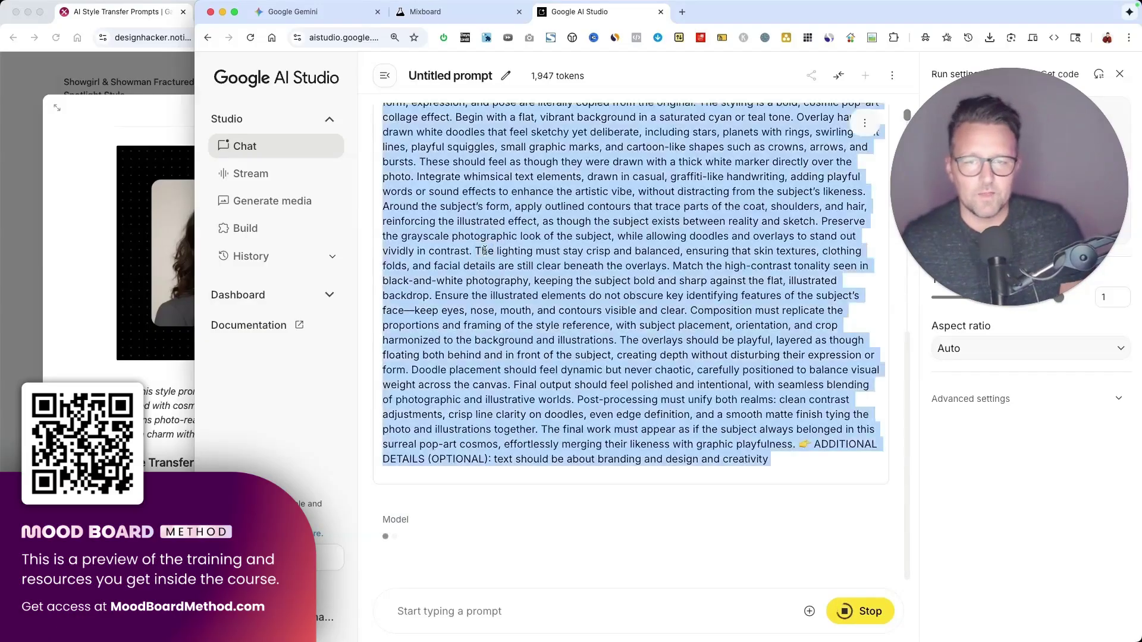
- Drop the portrait photos onto the empty Mixboard board, then view AI Studio's teal doodle portrait full size
click(433, 14)
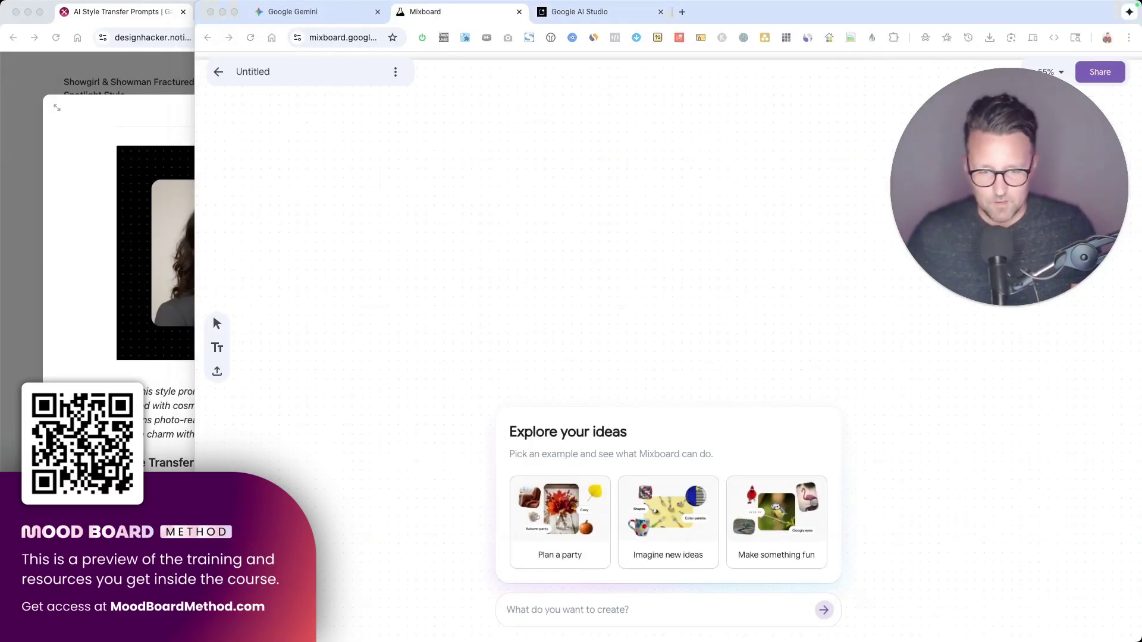
drag(380, 220, 377, 142)
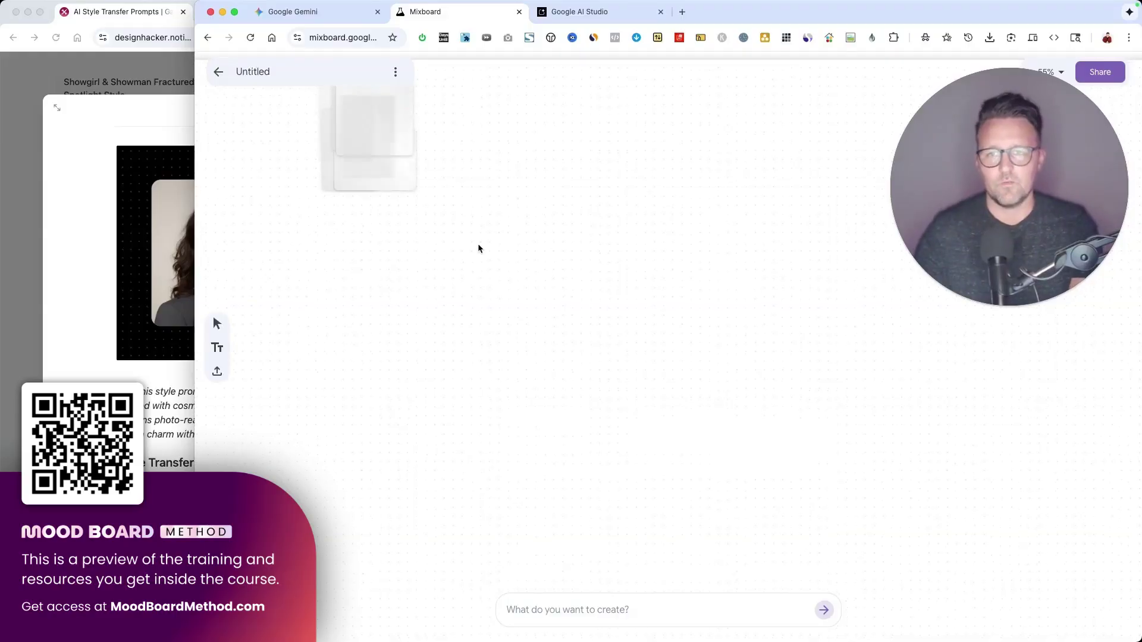
key(ctrl+Tab)
click(467, 478)
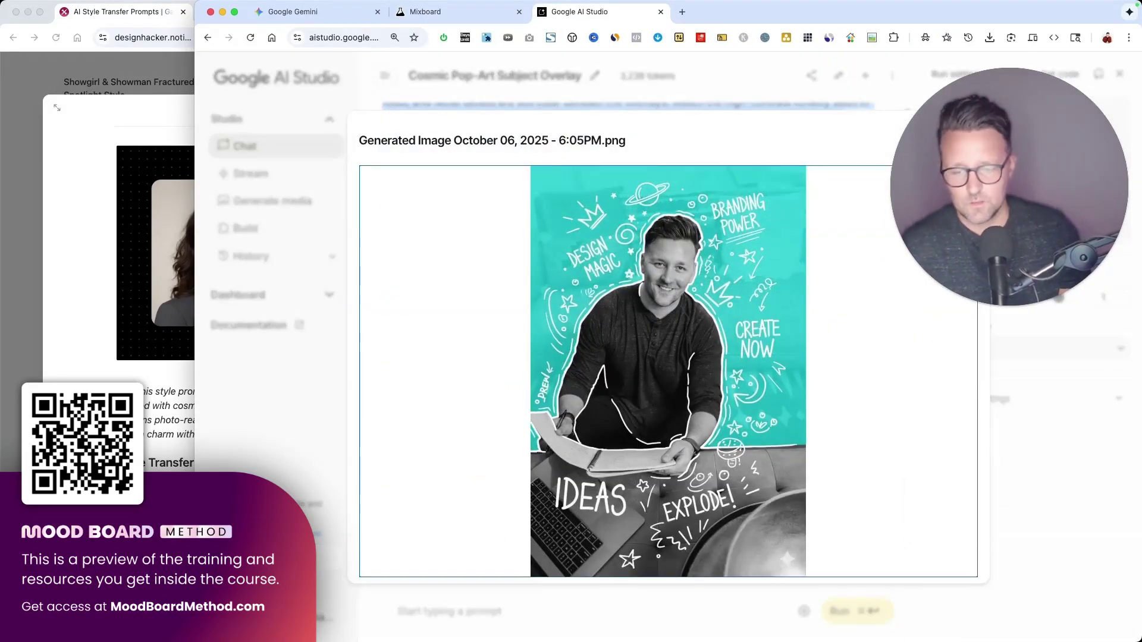
- Preview the original 192.jpg photo in Quick Look to compare with the generated portrait
key(space)
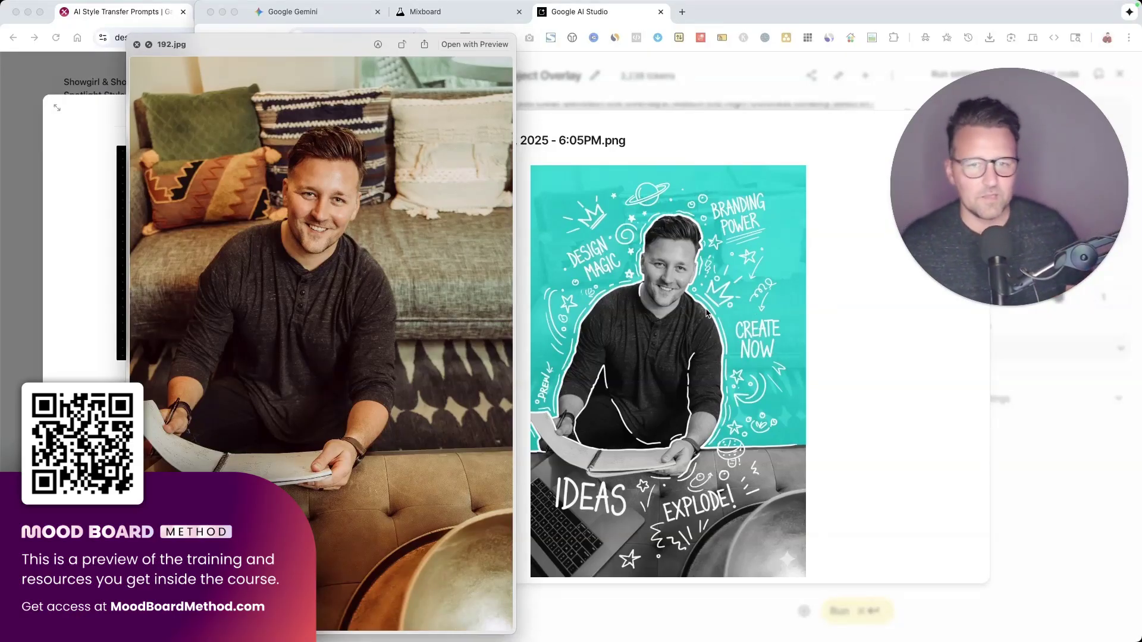
- Submit the style prompt, with 'and visuals' inserted, to restyle all nine Mixboard portraits, then return to Notion
click(708, 314)
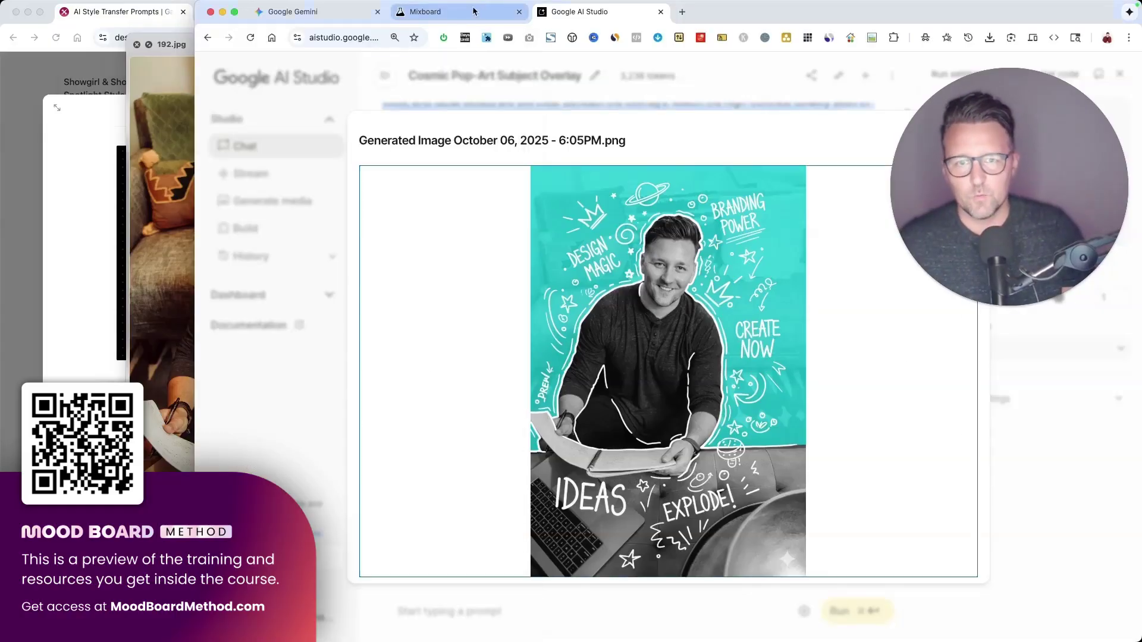
click(474, 12)
drag(488, 337, 285, 171)
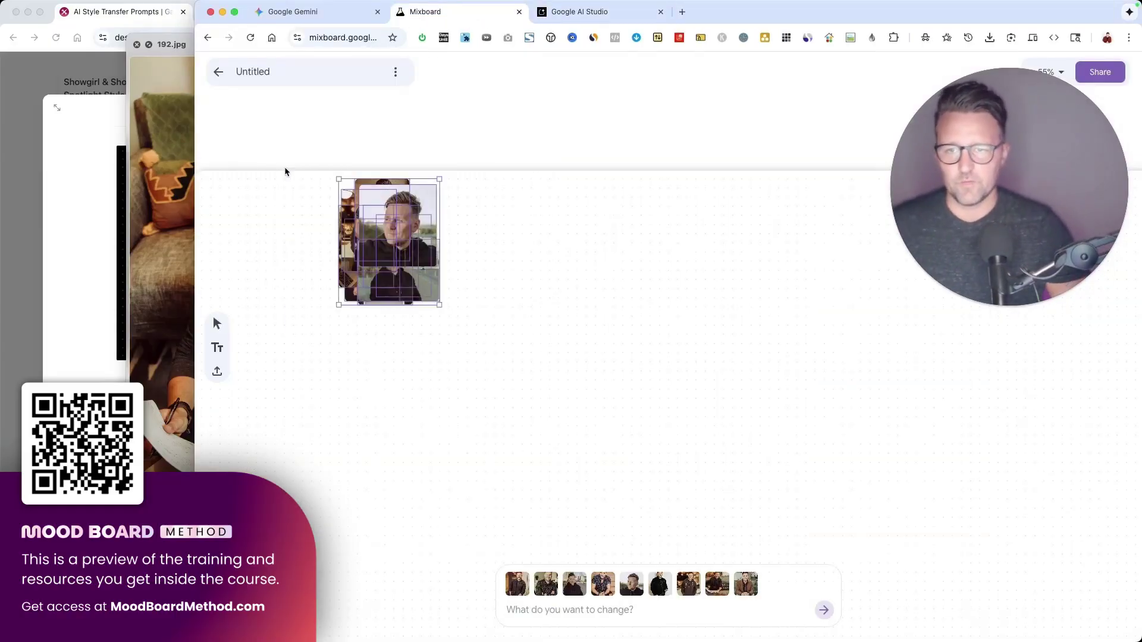
key(super+v)
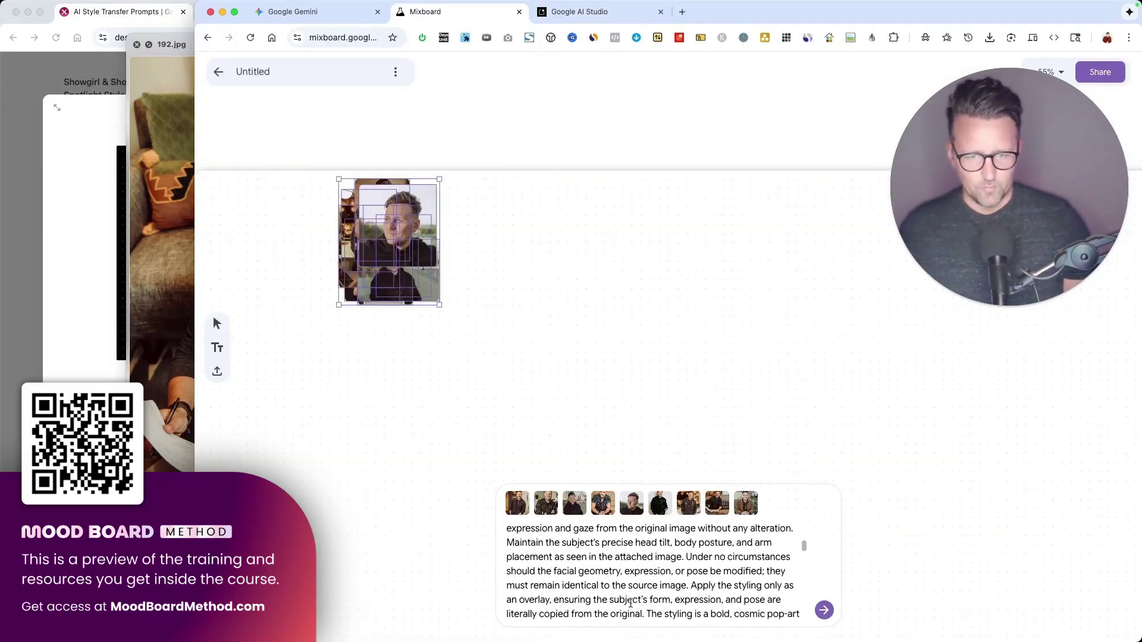
scroll(630, 603, down, 4)
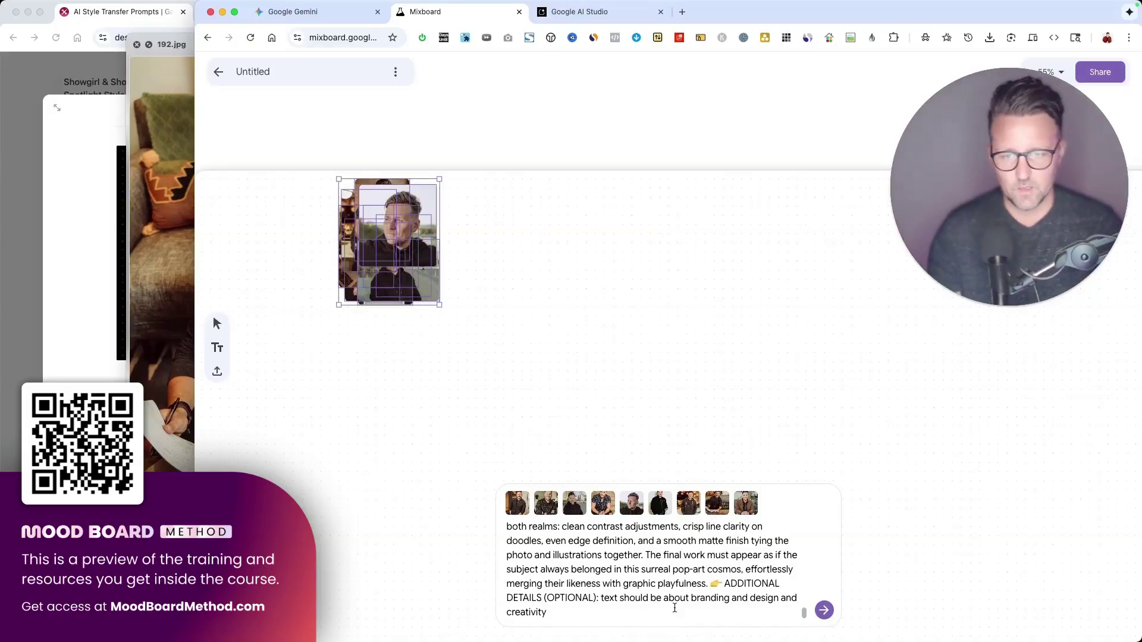
click(619, 597)
text(and )
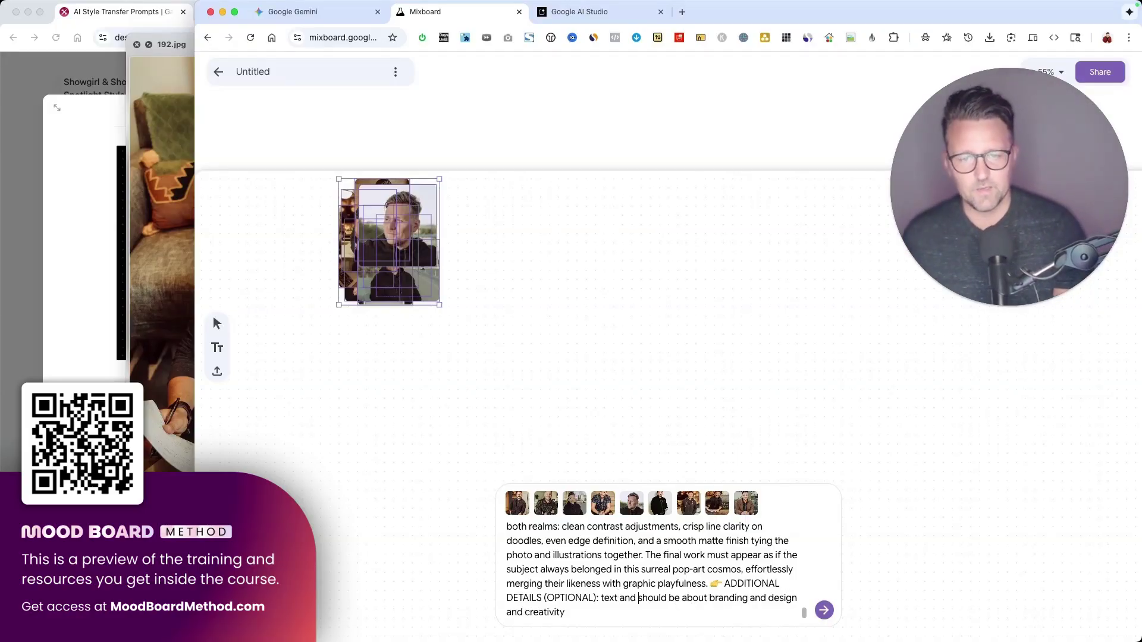
text(visuals)
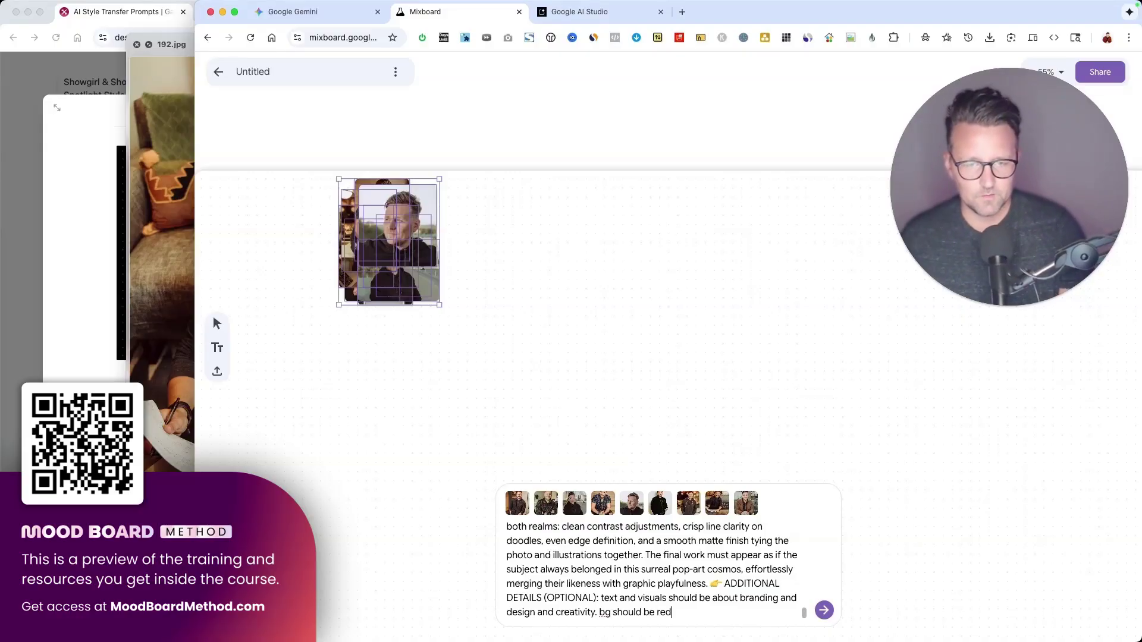
click(824, 611)
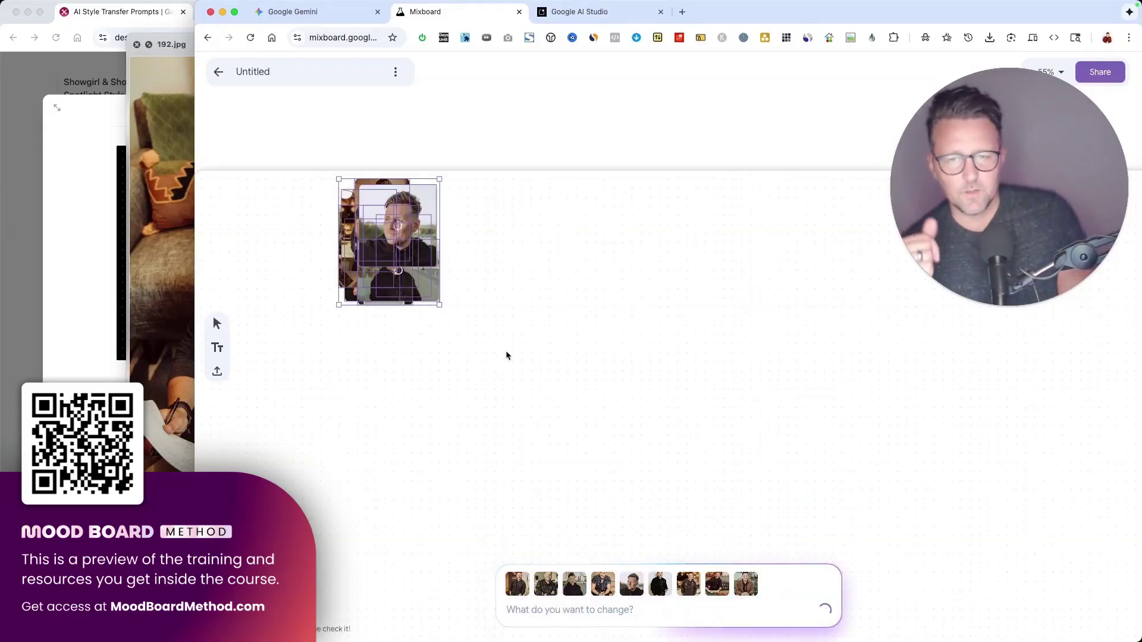
scroll(357, 204, up, 3)
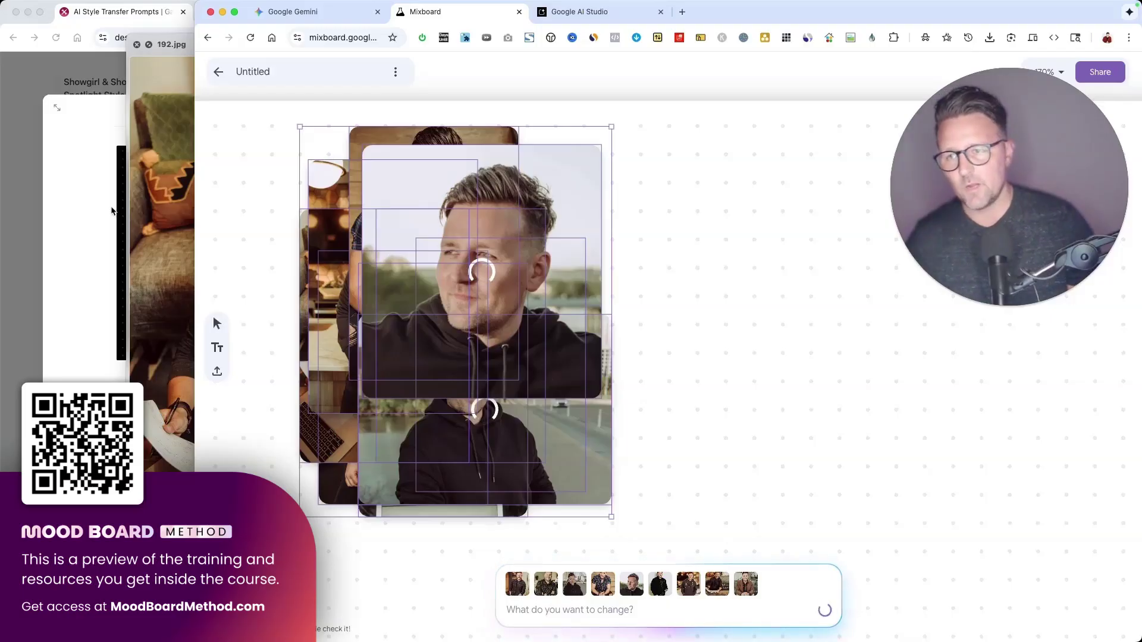
click(106, 223)
- Preview the High-Fashion Editorial Studio Style and Bright Glam Photobooth style pages in the gallery
click(31, 292)
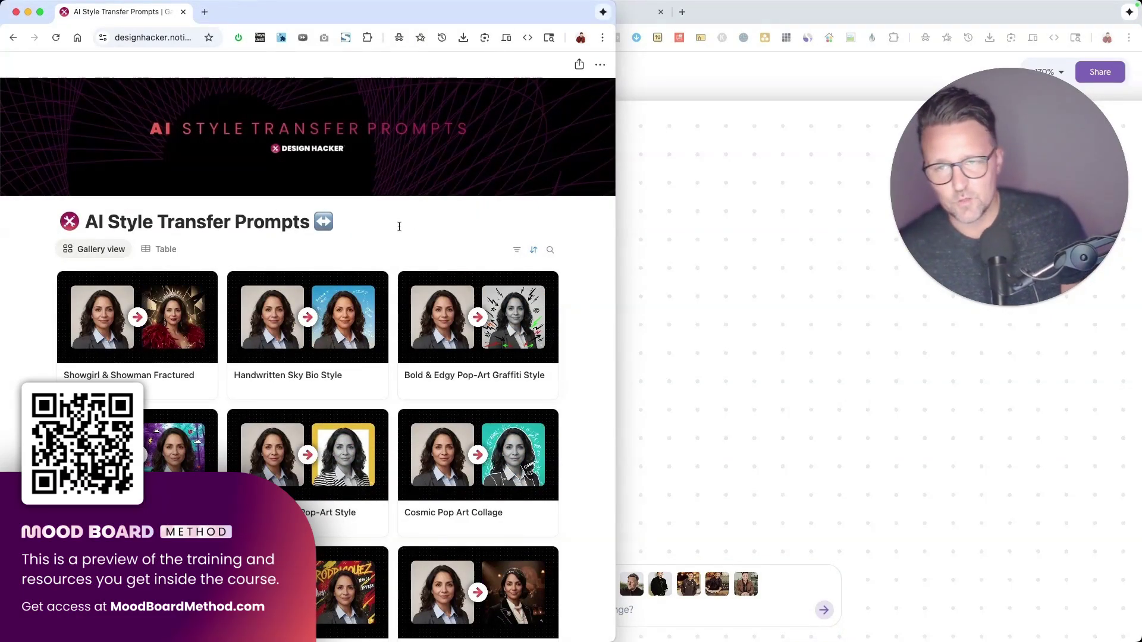
scroll(399, 226, down, 1)
scroll(400, 227, down, 5)
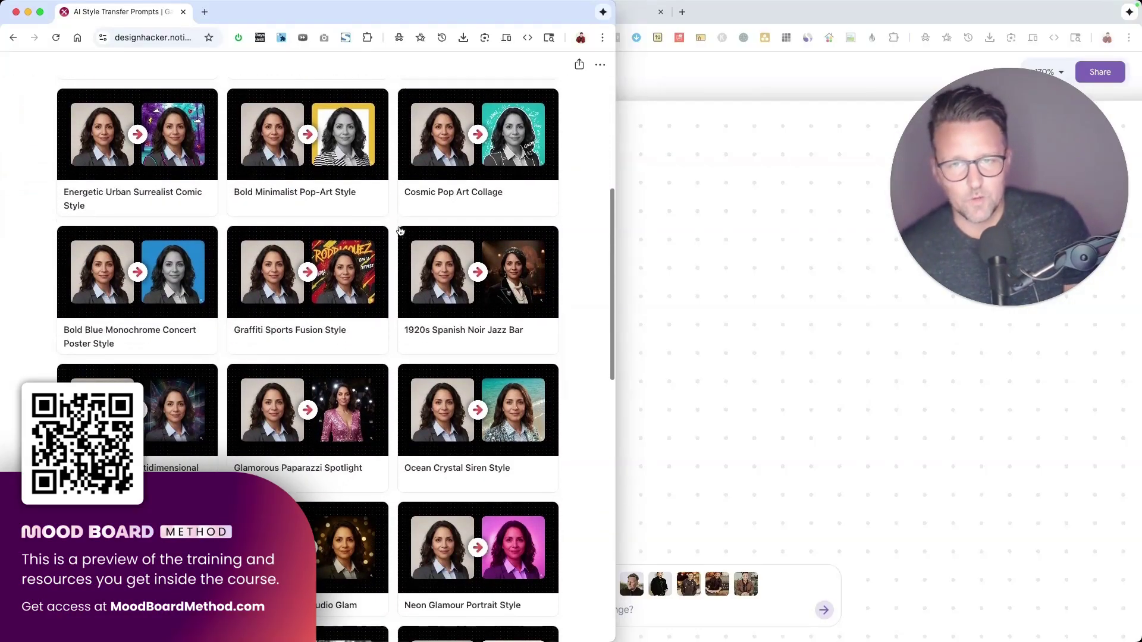
scroll(400, 231, down, 12)
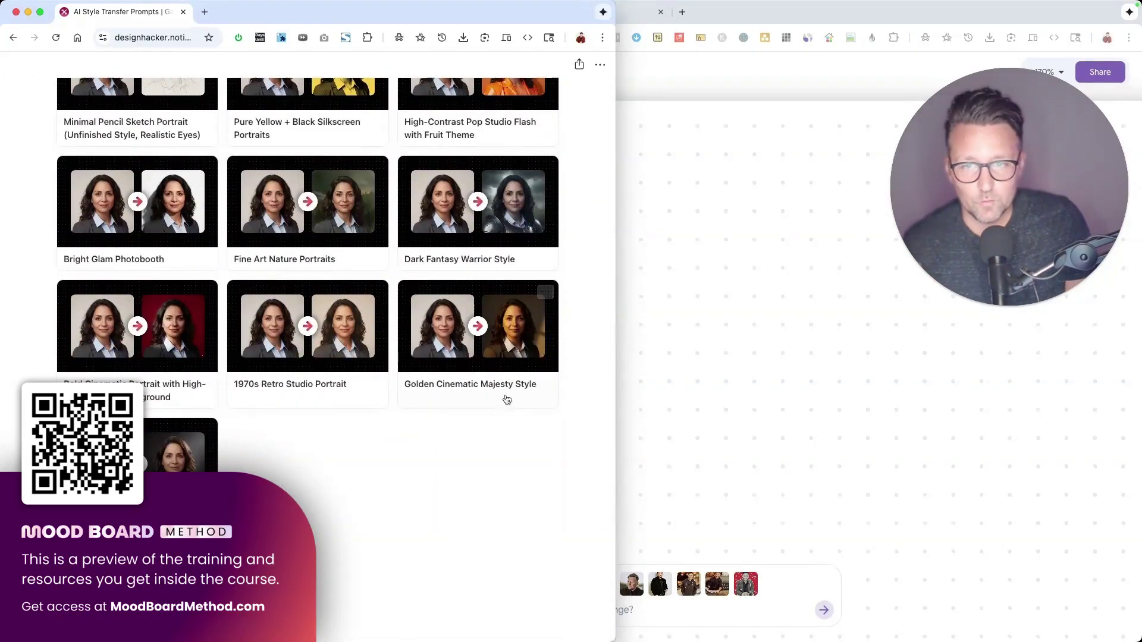
click(181, 446)
scroll(378, 404, down, 3)
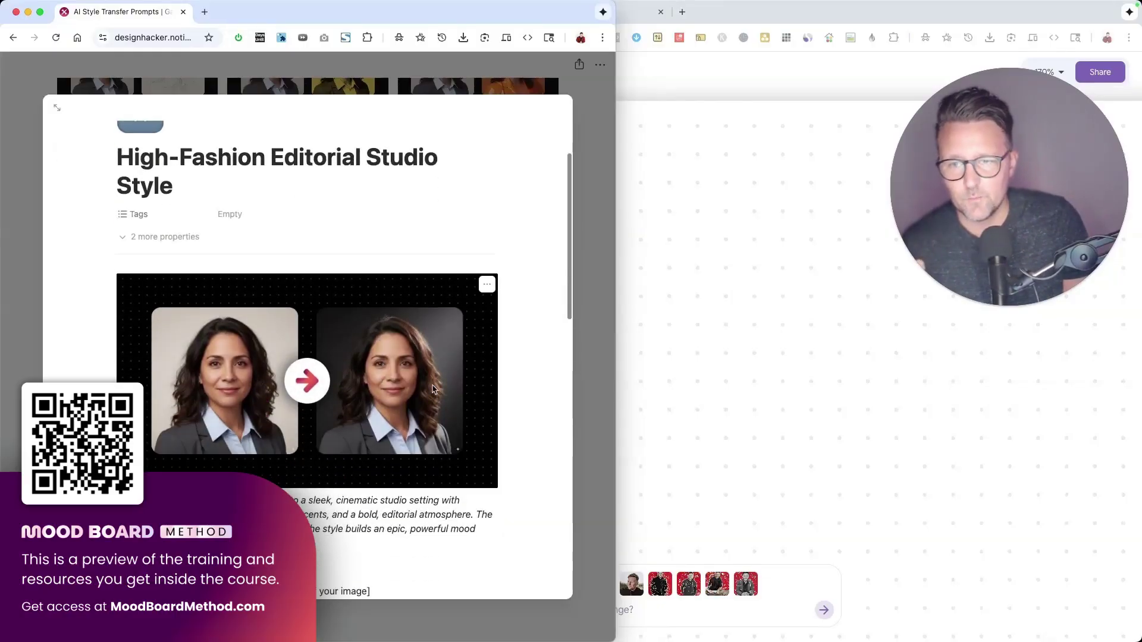
ctrl+scroll(433, 390, up, 5)
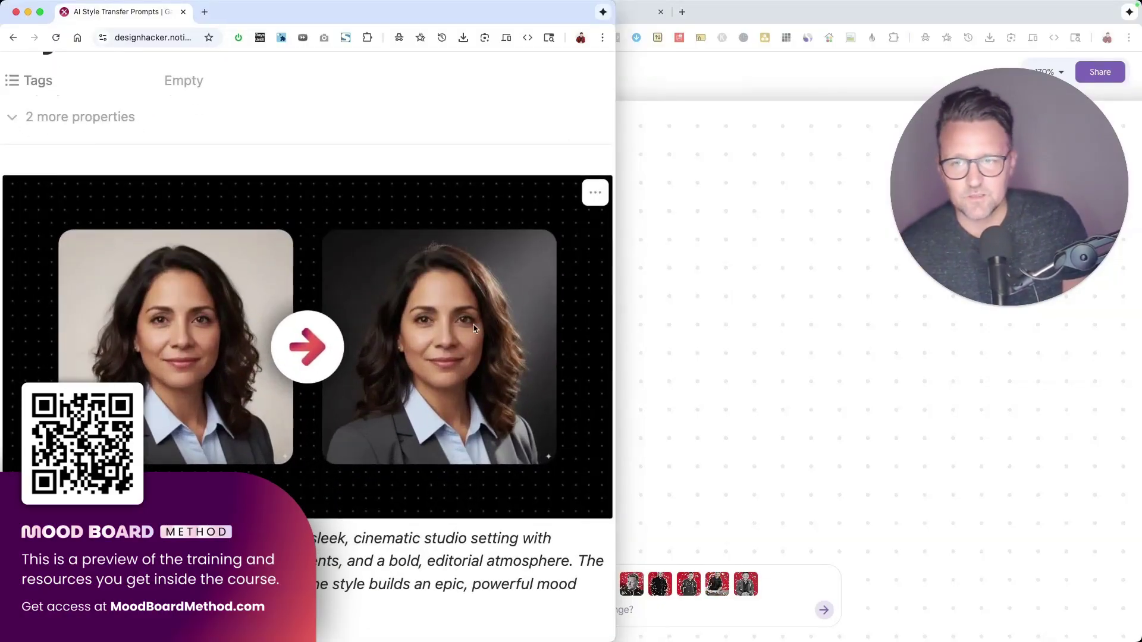
ctrl+scroll(474, 328, down, 5)
key(Escape)
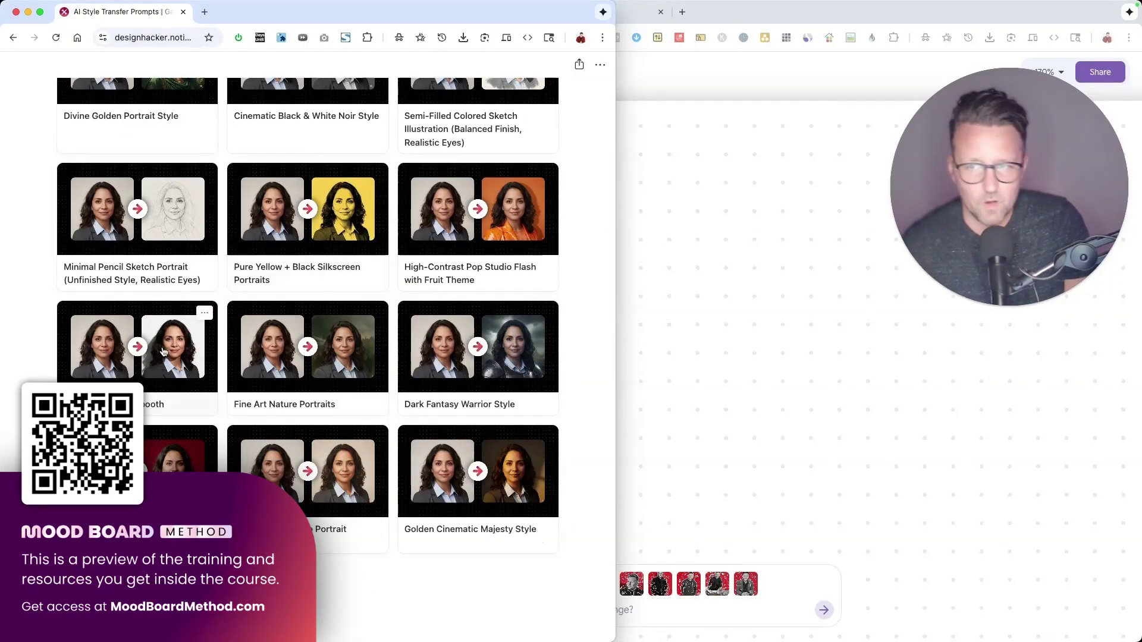
click(163, 351)
scroll(395, 309, down, 3)
ctrl+scroll(395, 308, up, 5)
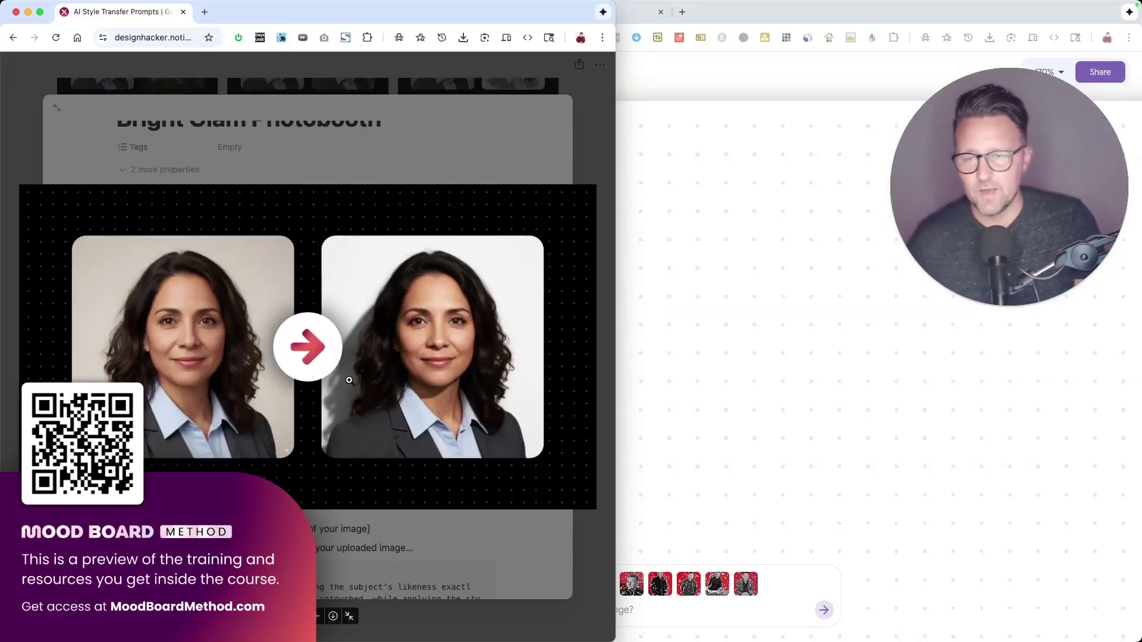
key(Escape)
key(Escape)
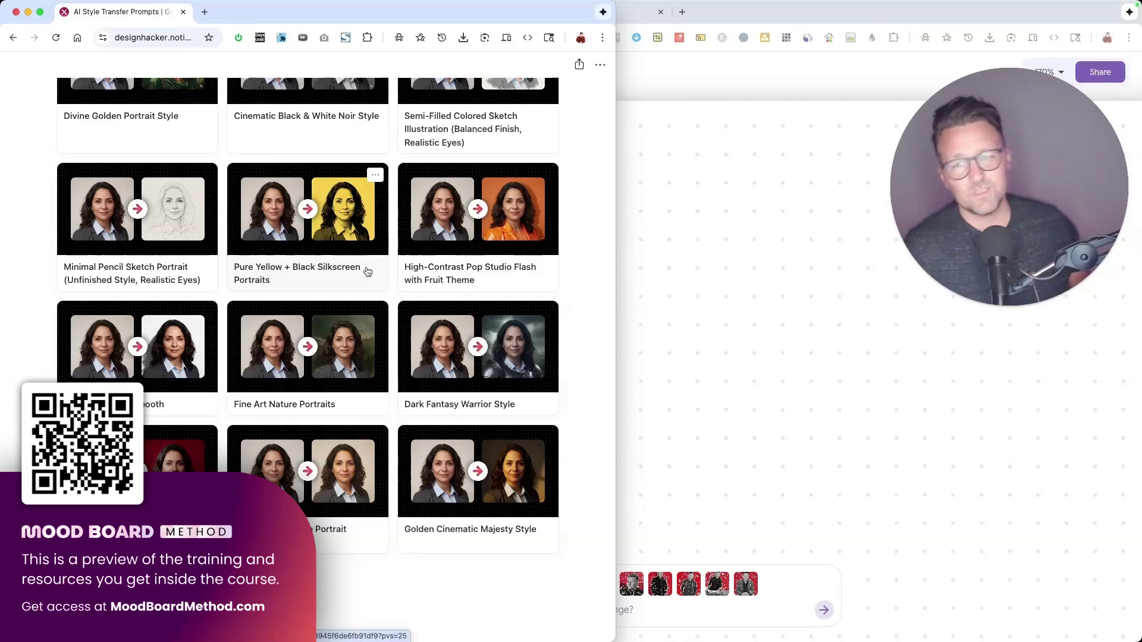
- Open Pure Yellow + Black Silkscreen Portraits and select a paragraph of its transfer prompt
scroll(368, 272, up, 2)
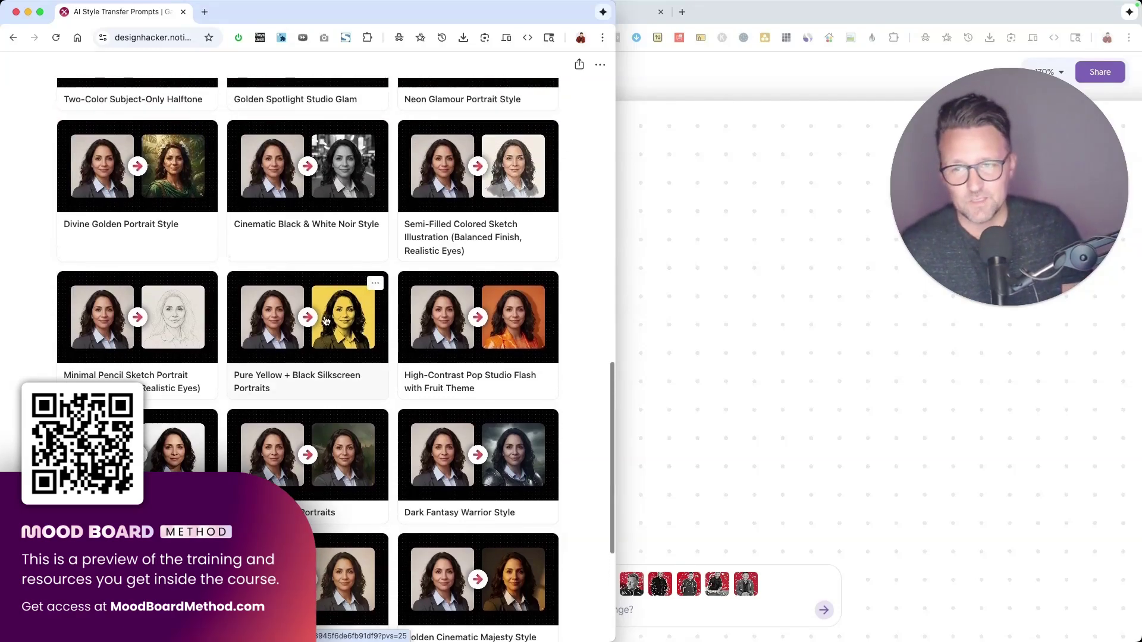
click(323, 316)
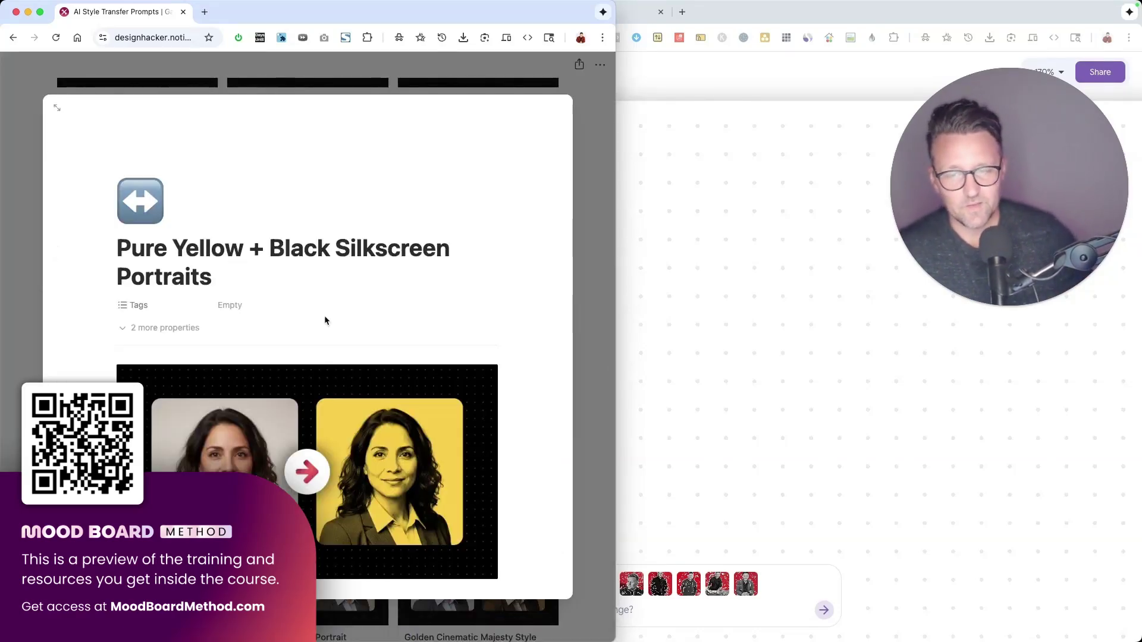
scroll(325, 318, down, 2)
scroll(379, 363, down, 2)
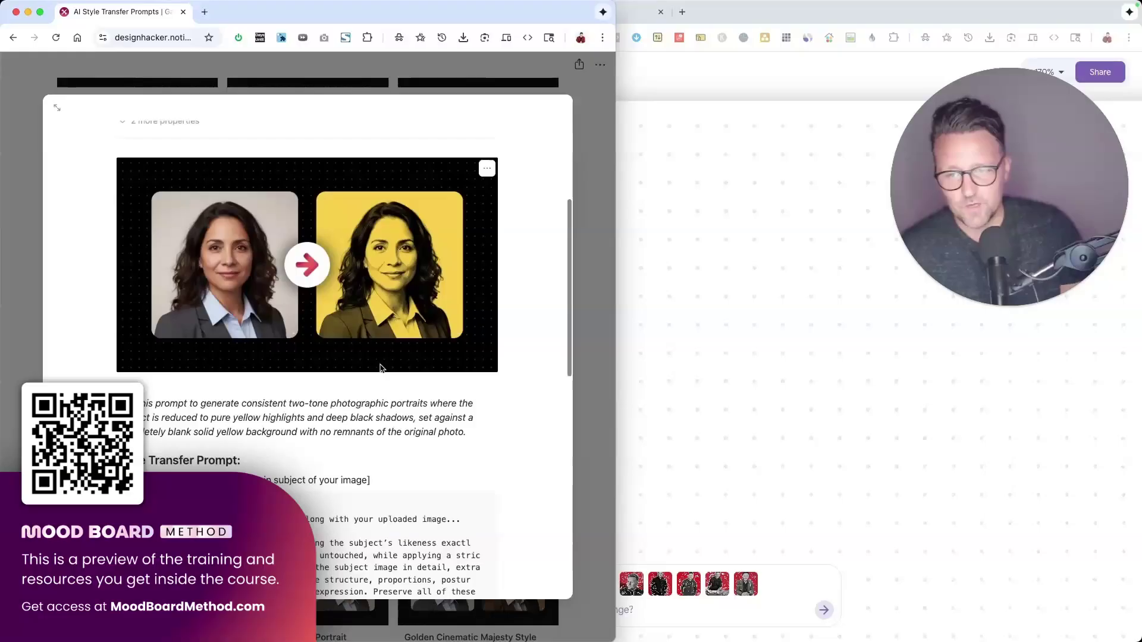
triple_click(332, 531)
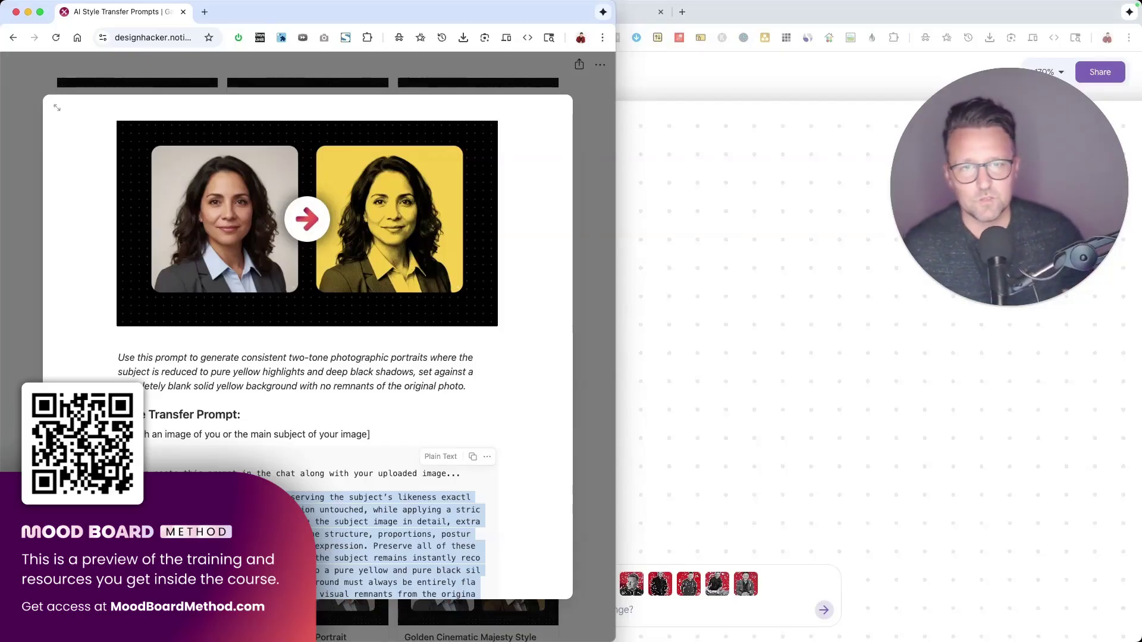
- Drag the hoodie, crossed-arms, plaid-shirt and leather-jacket portraits out of the stack across the board
click(808, 467)
click(782, 335)
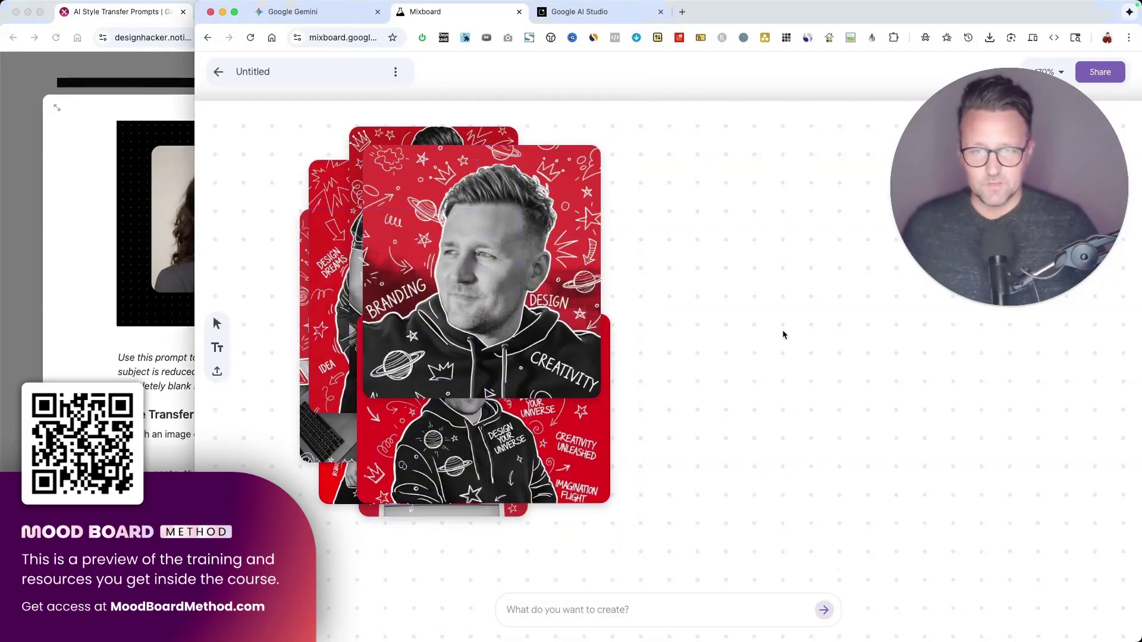
drag(467, 260, 738, 233)
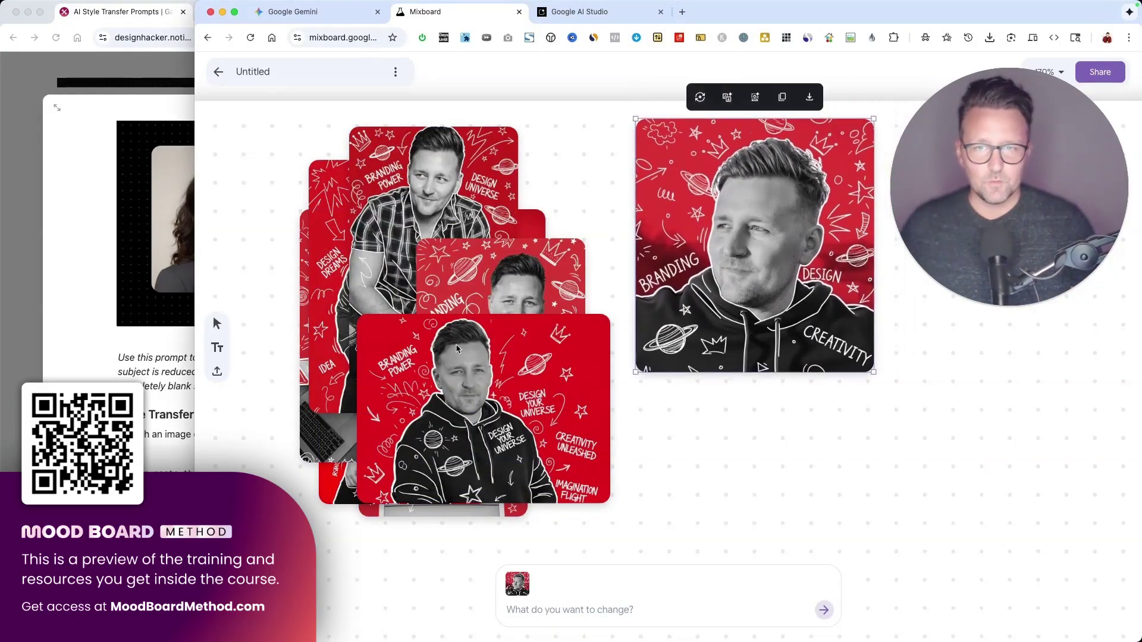
drag(438, 365, 969, 419)
scroll(968, 420, down, 3)
scroll(968, 420, down, 5)
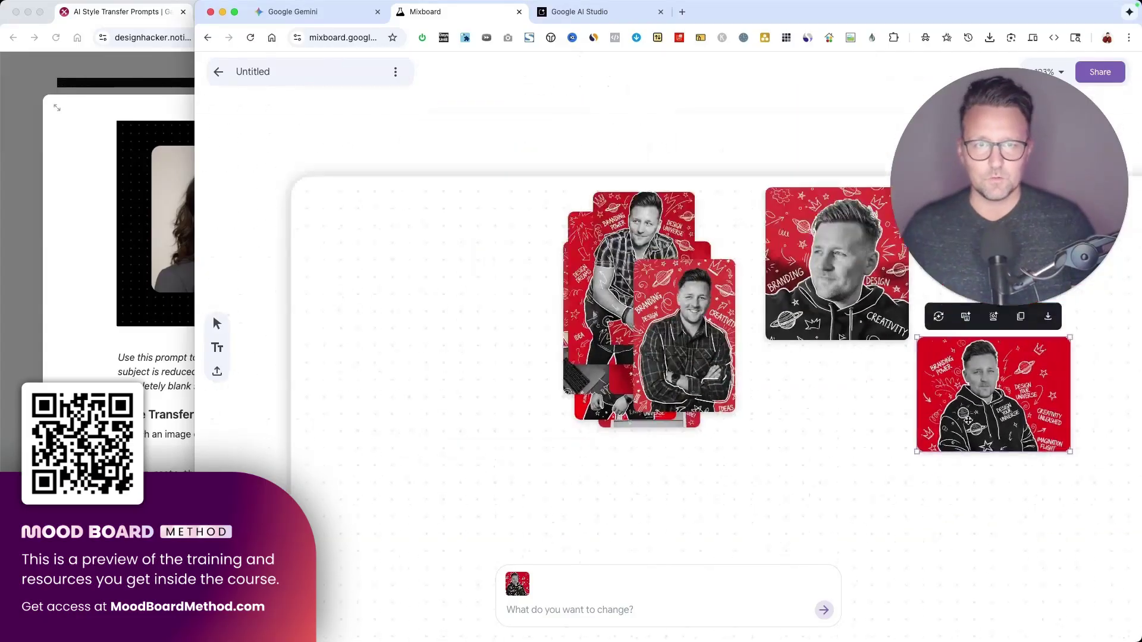
drag(565, 298, 662, 395)
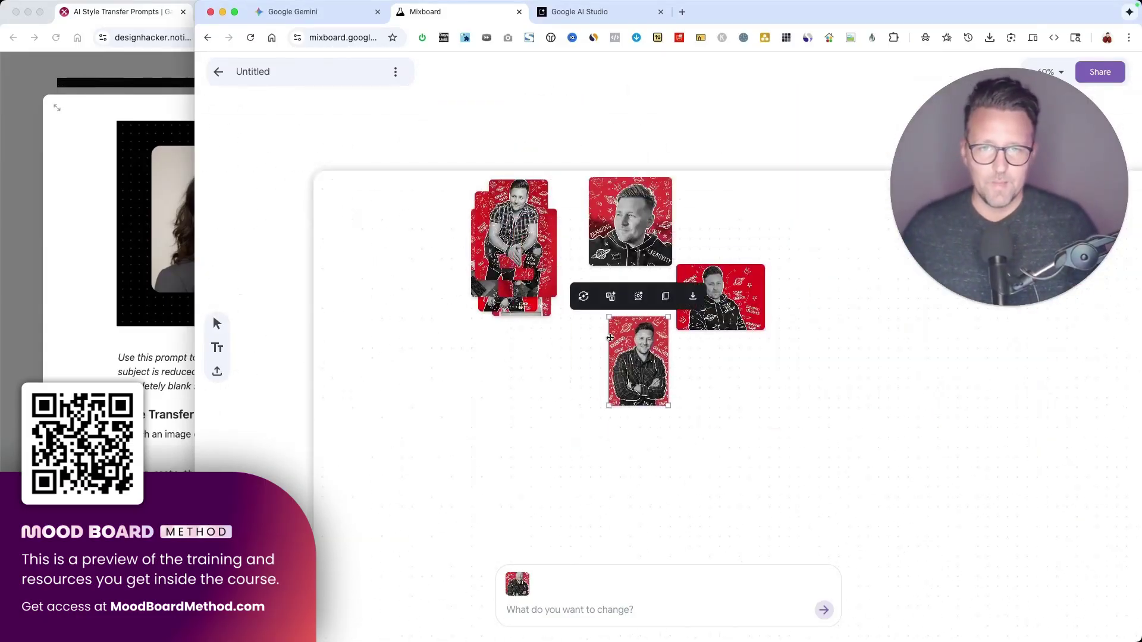
drag(553, 182, 403, 351)
drag(503, 244, 473, 291)
- Pan around the nine red pop-art portraits, then return to the Notion style gallery
ctrl+scroll(551, 234, up, 5)
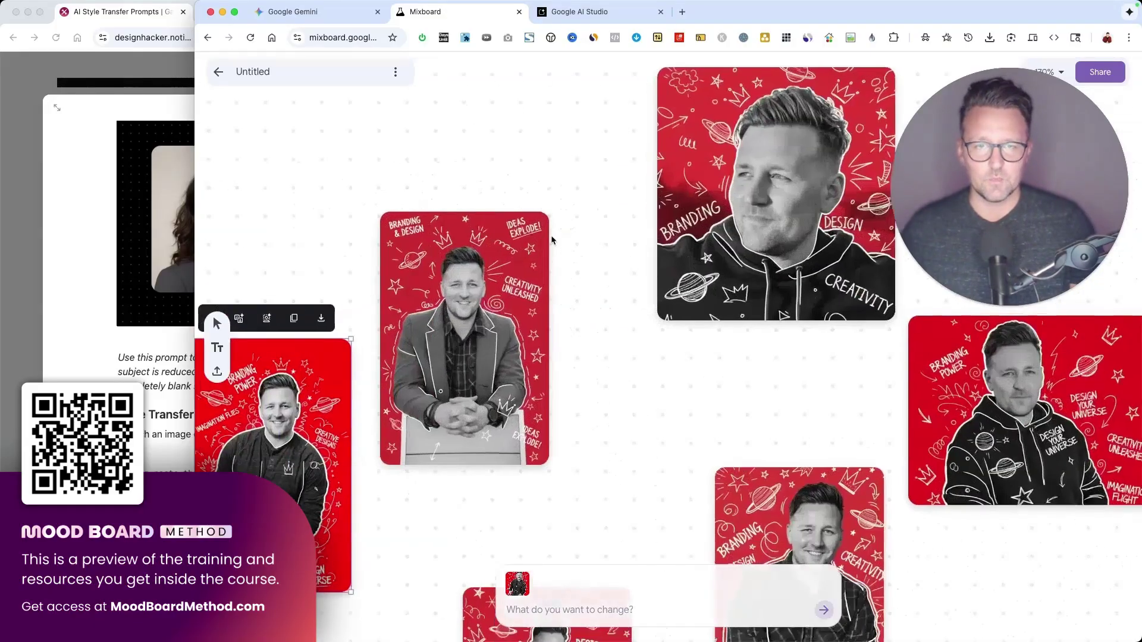
scroll(551, 234, down, 2)
scroll(551, 235, left, 4)
scroll(553, 238, left, 5)
scroll(553, 239, down, 3)
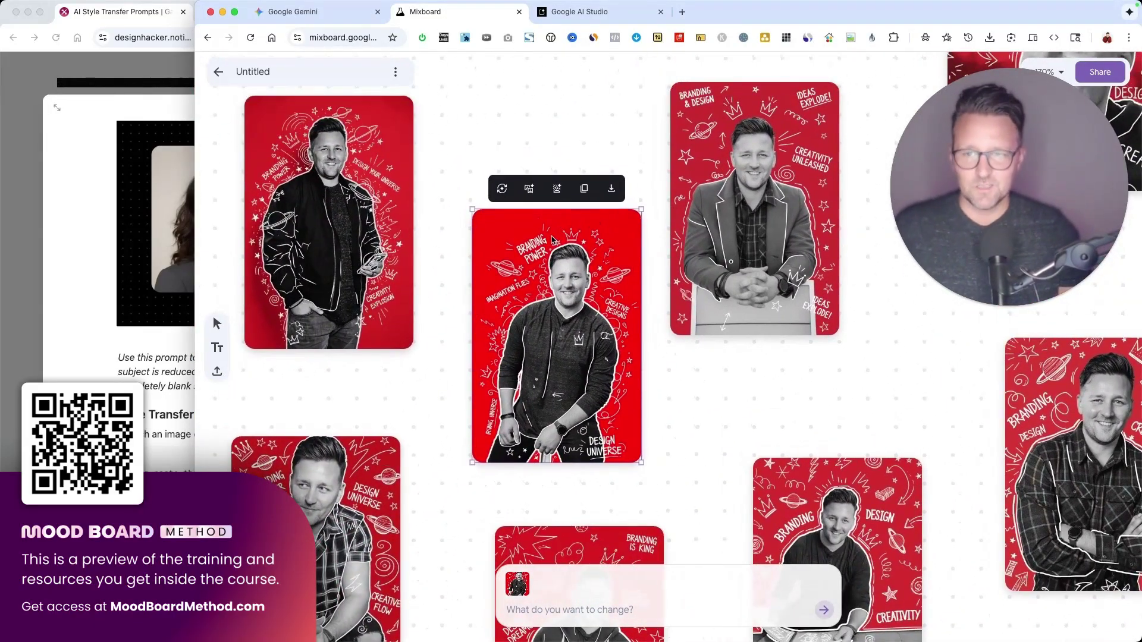
scroll(552, 239, down, 4)
scroll(553, 238, right, 3)
scroll(552, 239, right, 10)
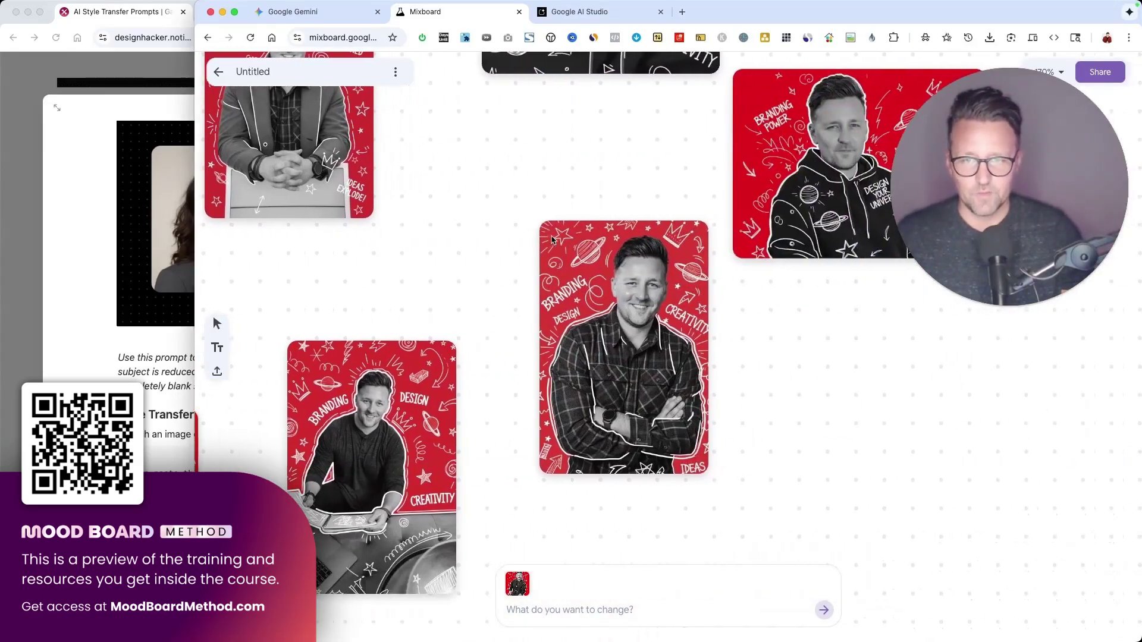
scroll(552, 240, right, 2)
scroll(552, 240, up, 1)
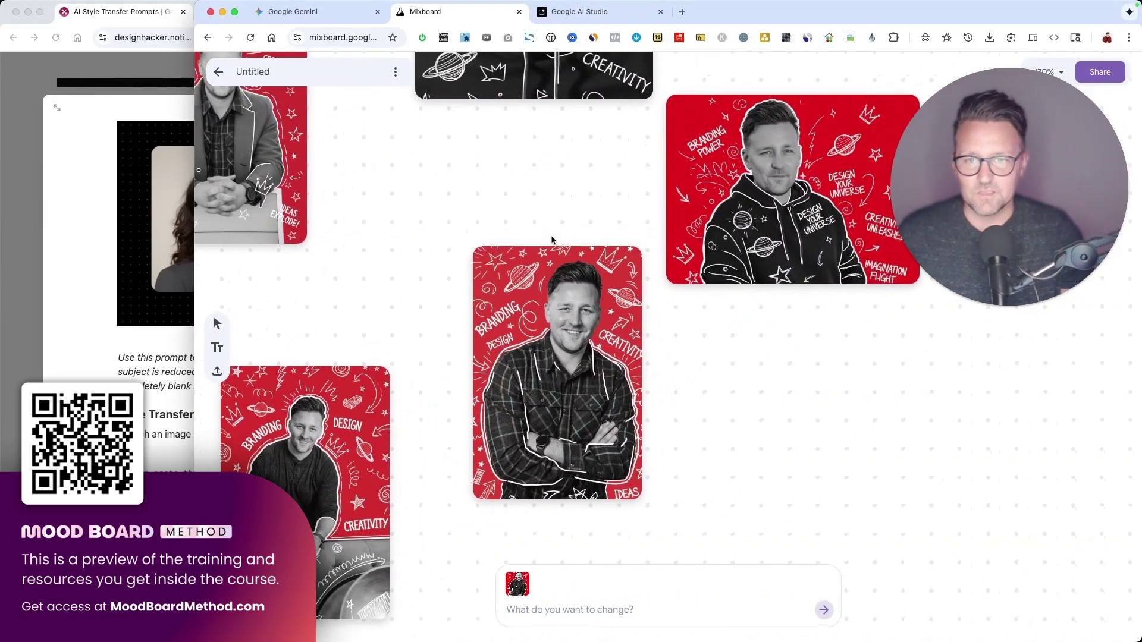
scroll(552, 240, down, 5)
scroll(552, 240, down, 2)
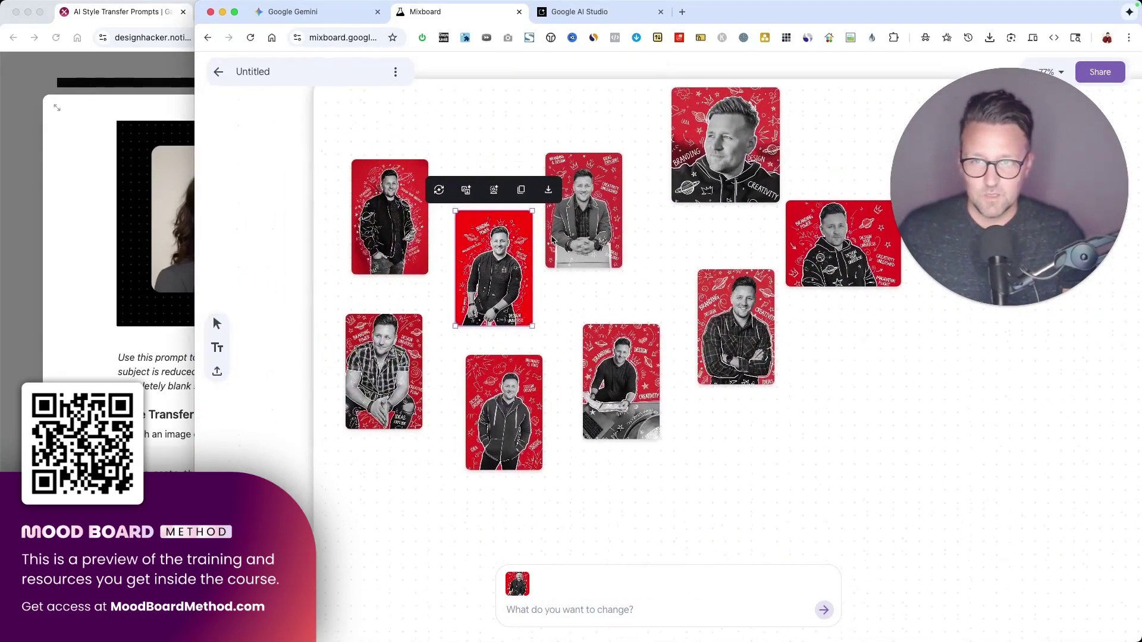
click(123, 365)
click(26, 316)
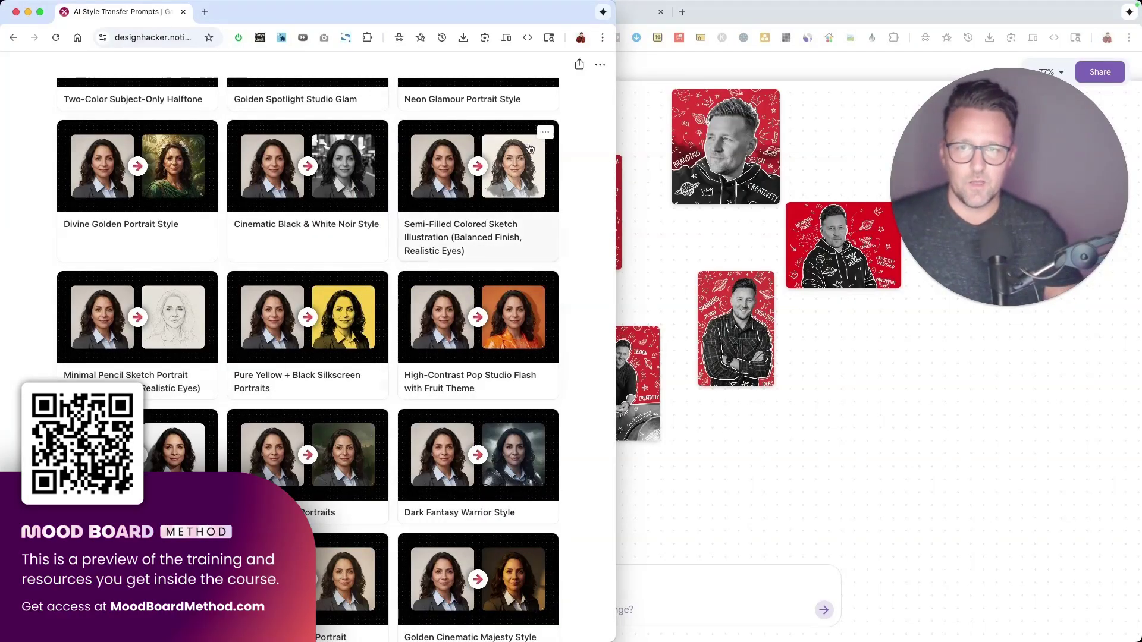
- Glance at the Semi-Filled Colored Sketch Illustration and Divine Golden Portrait Style pages
click(506, 173)
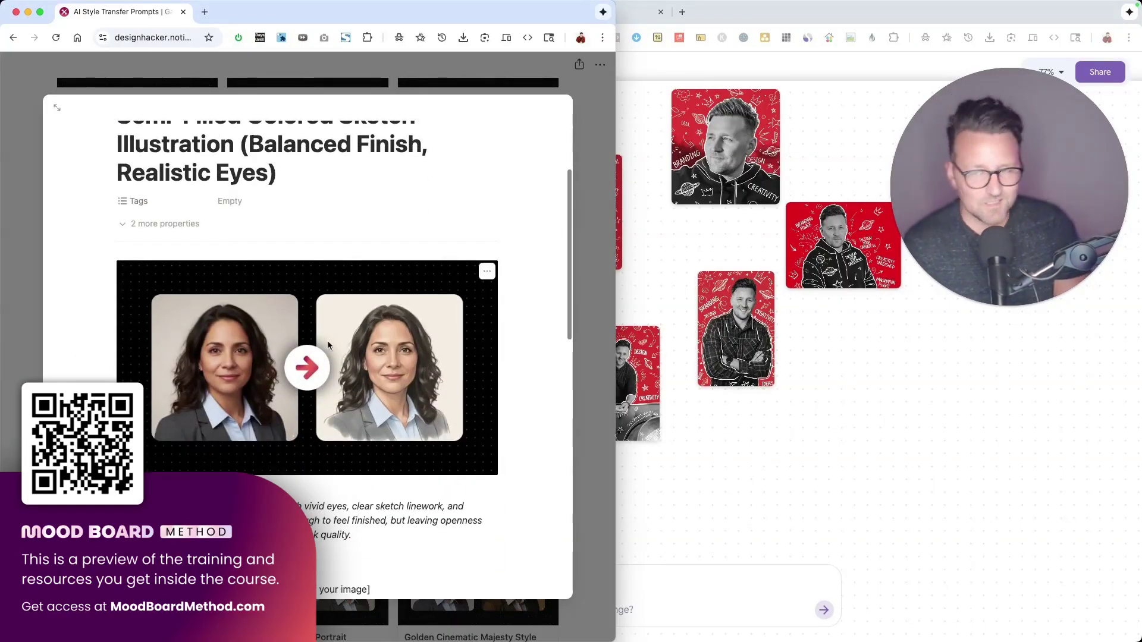
click(8, 354)
scroll(167, 342, up, 3)
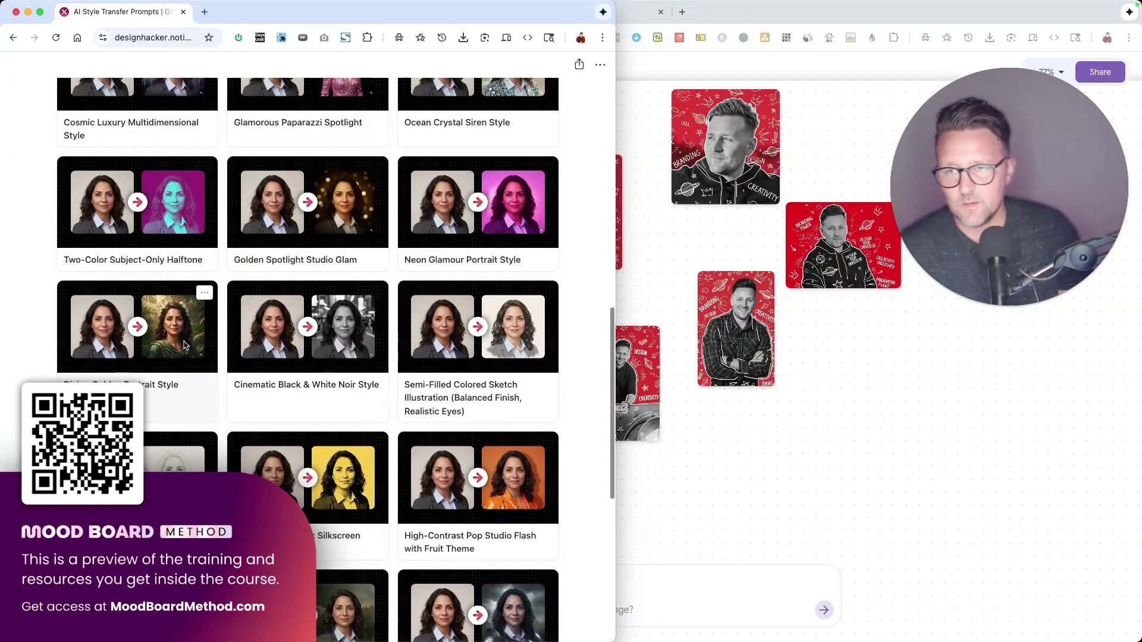
click(183, 340)
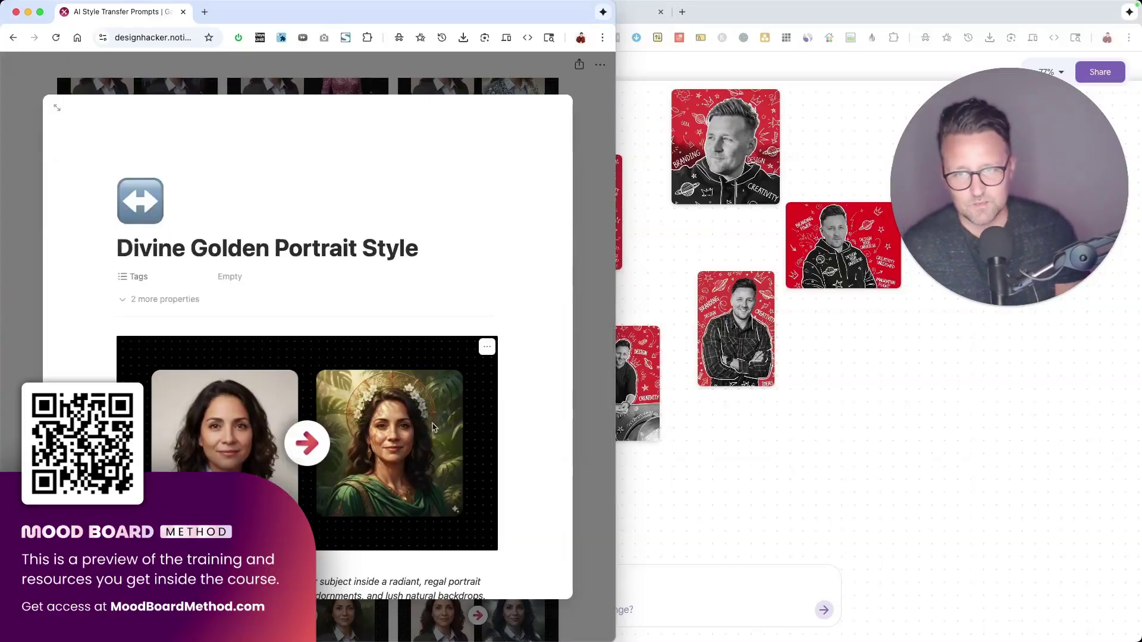
- Read the High-Contrast Pop Studio Flash with Fruit Theme prompt, then scroll the gallery to the top
click(20, 420)
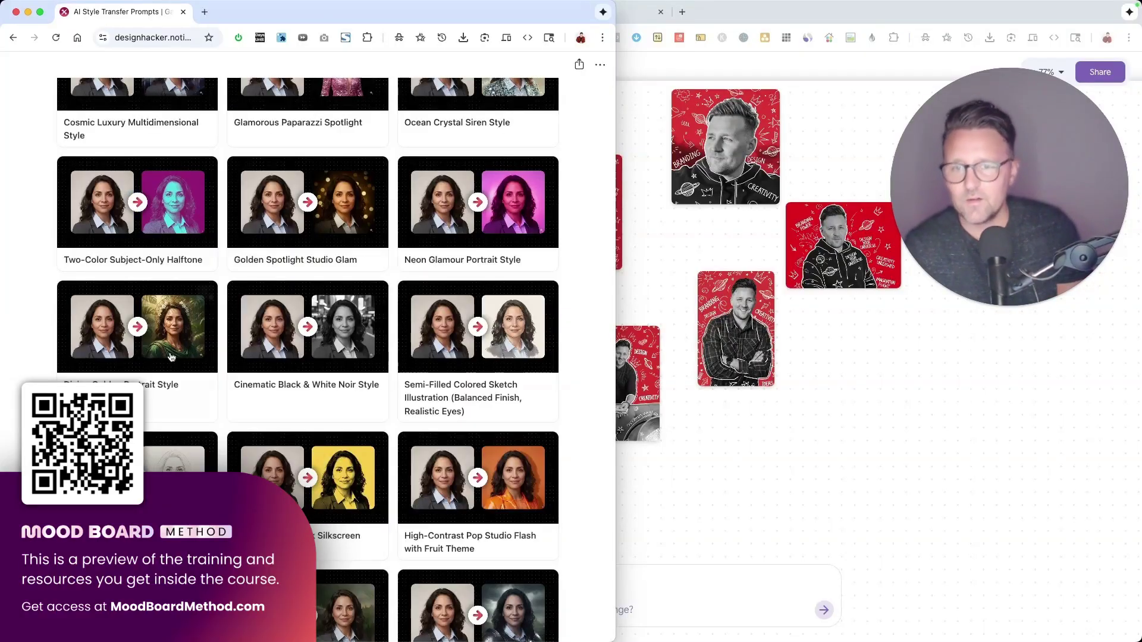
click(512, 483)
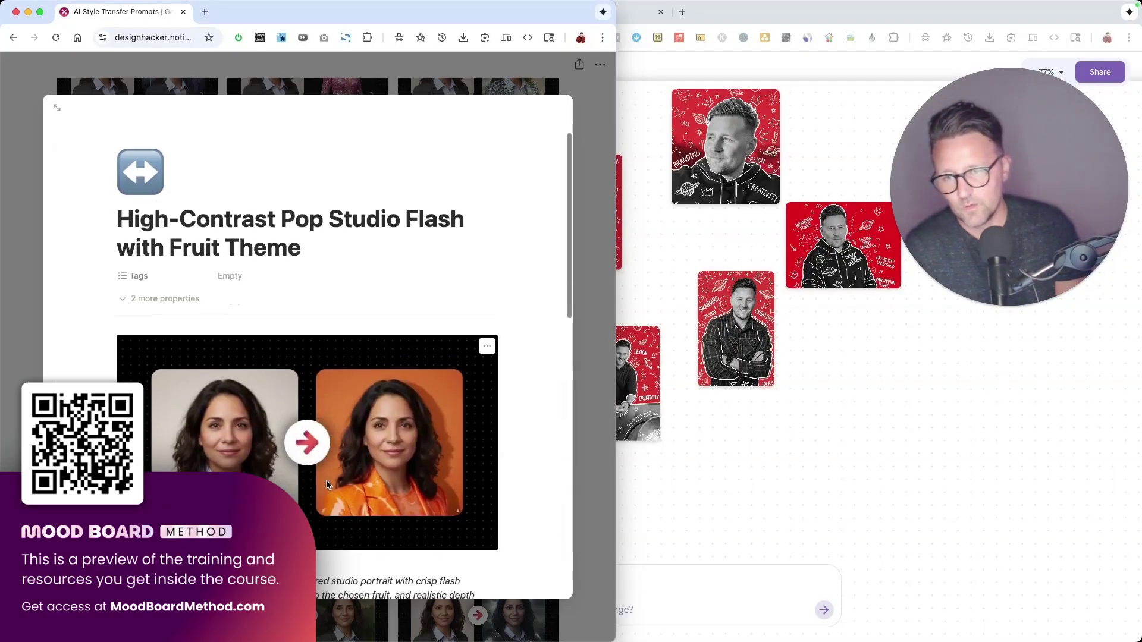
scroll(375, 465, up, 3)
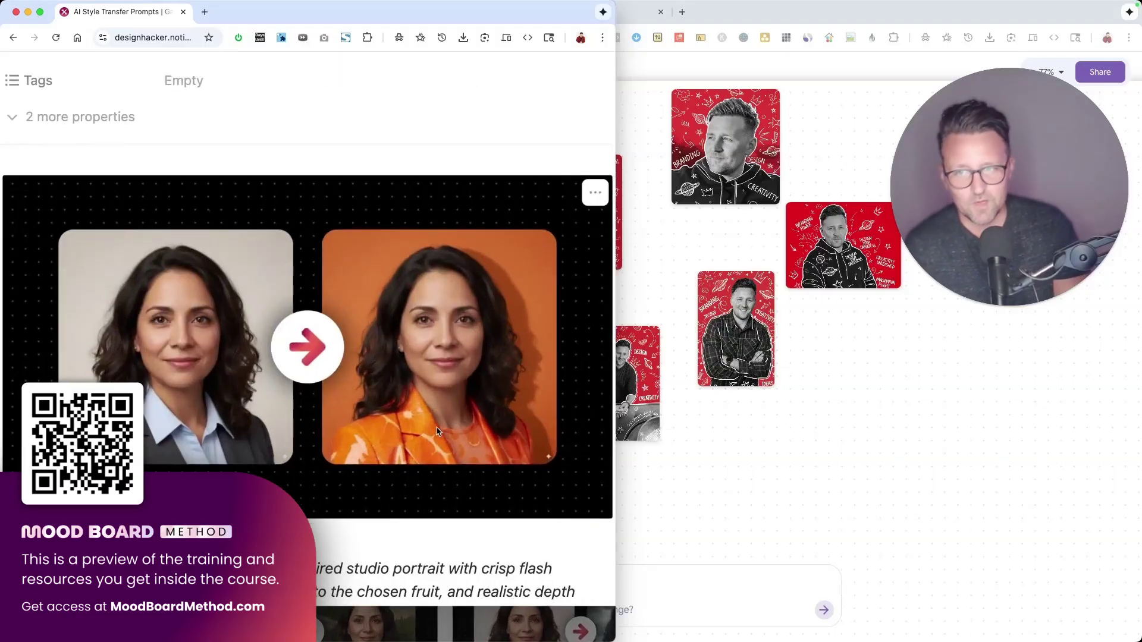
scroll(437, 431, up, 5)
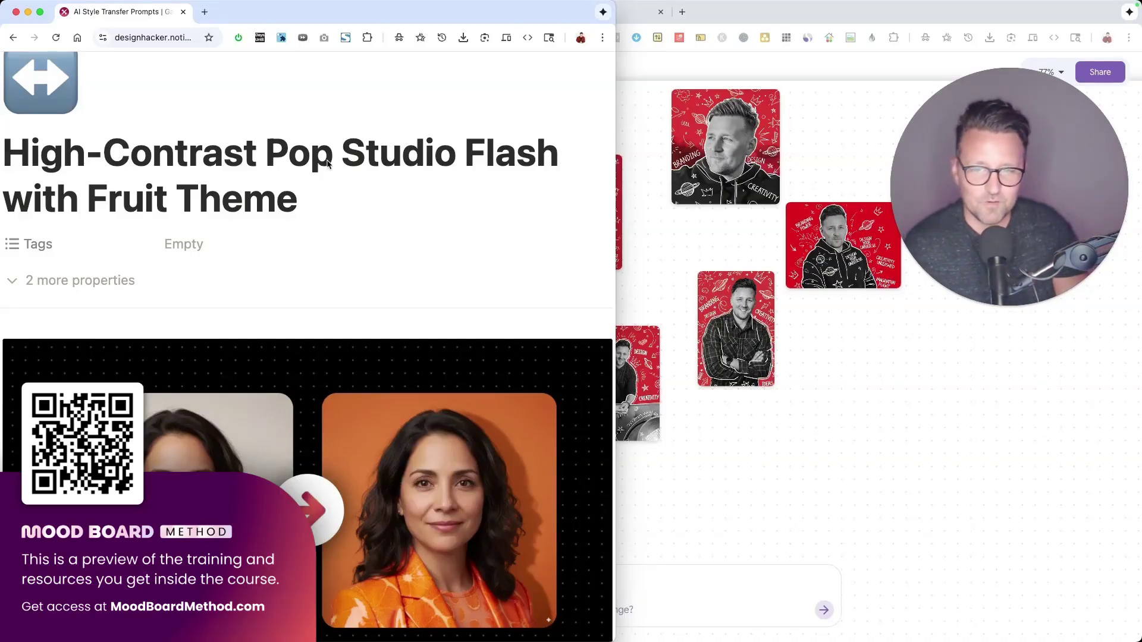
scroll(451, 375, down, 4)
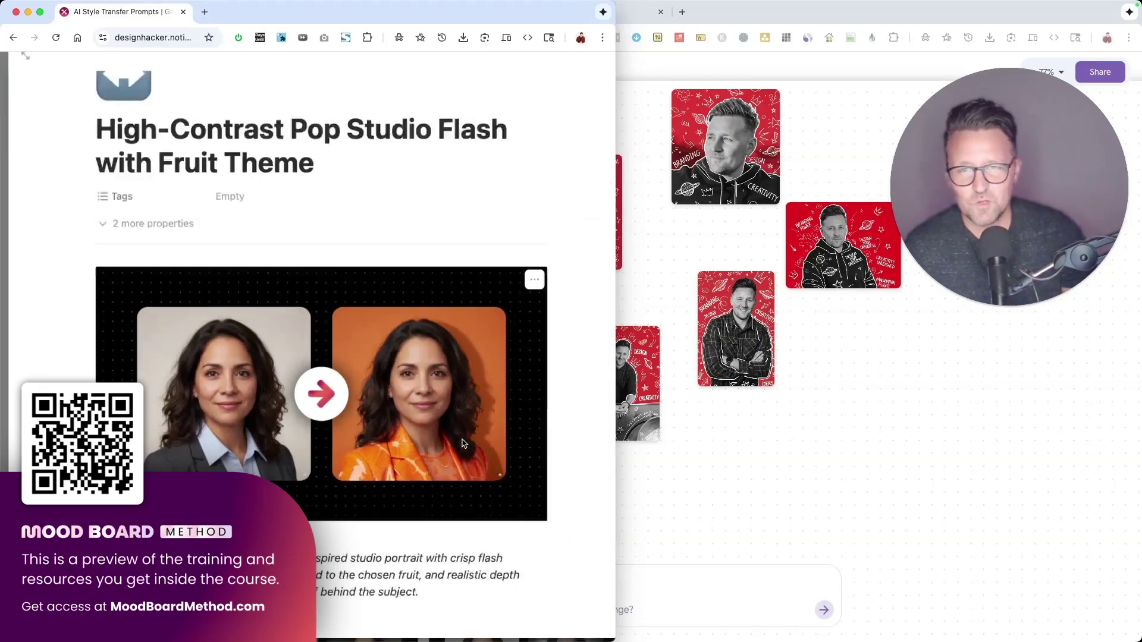
click(586, 384)
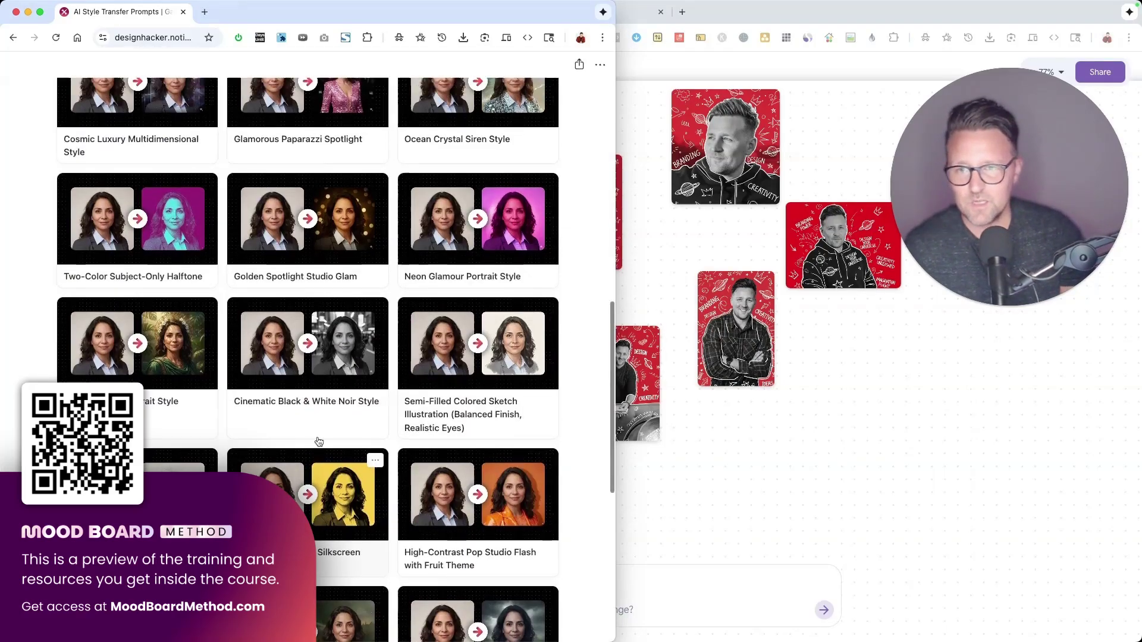
scroll(319, 441, up, 6)
scroll(319, 441, up, 3)
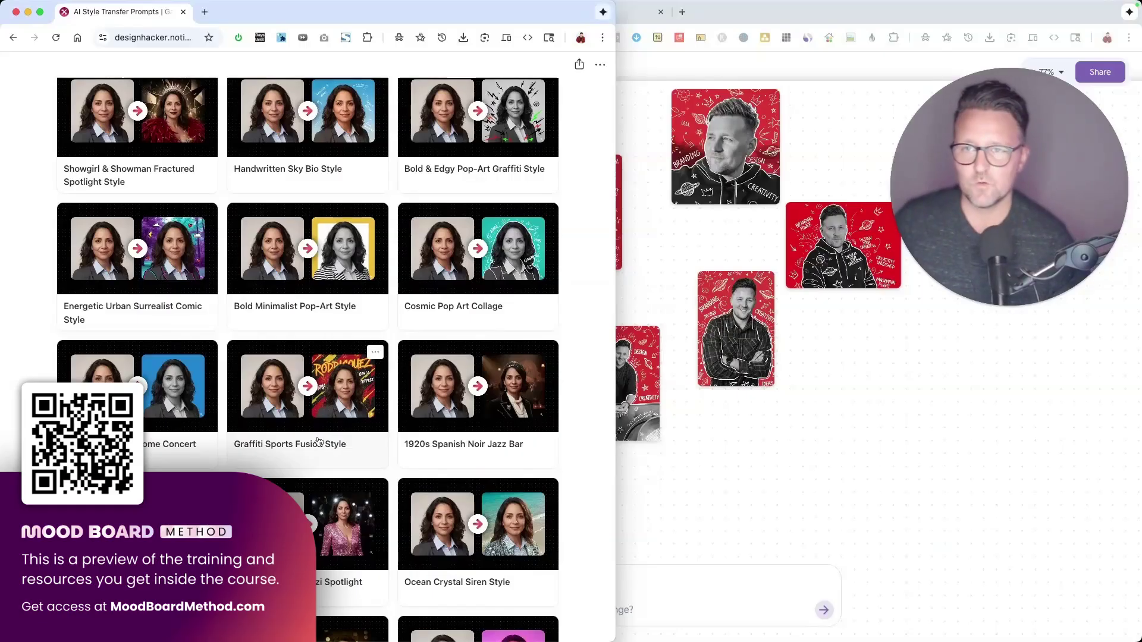
scroll(319, 441, up, 2)
scroll(318, 441, up, 1)
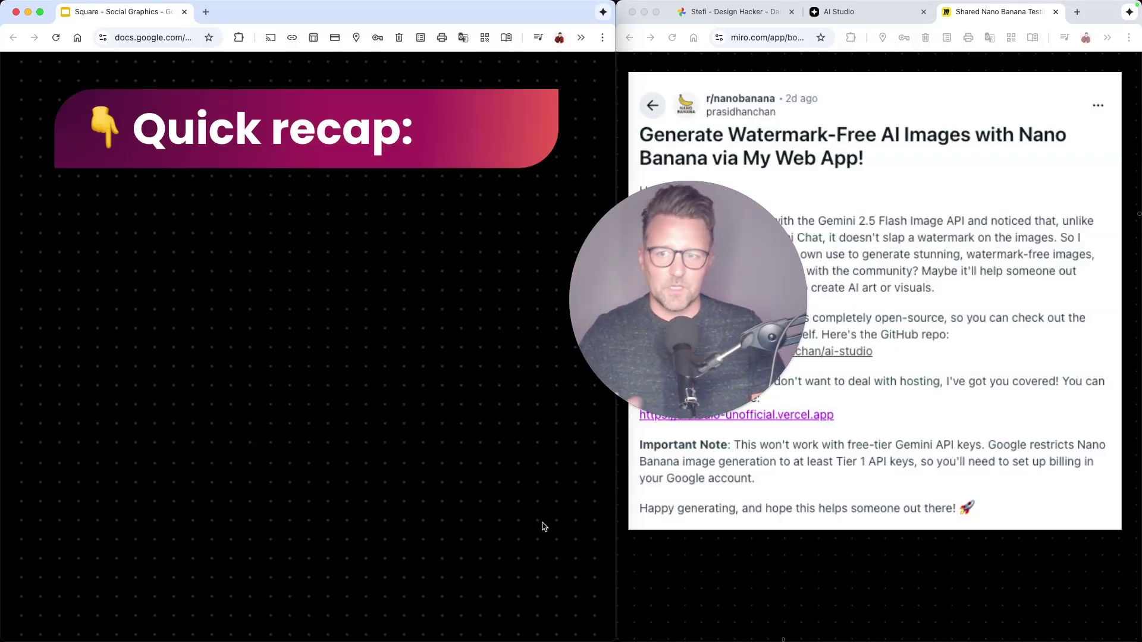
- Reveal the recap points on prompts, organising and tools plus the bonus PLUS item, then switch to AI Studio
key(Right)
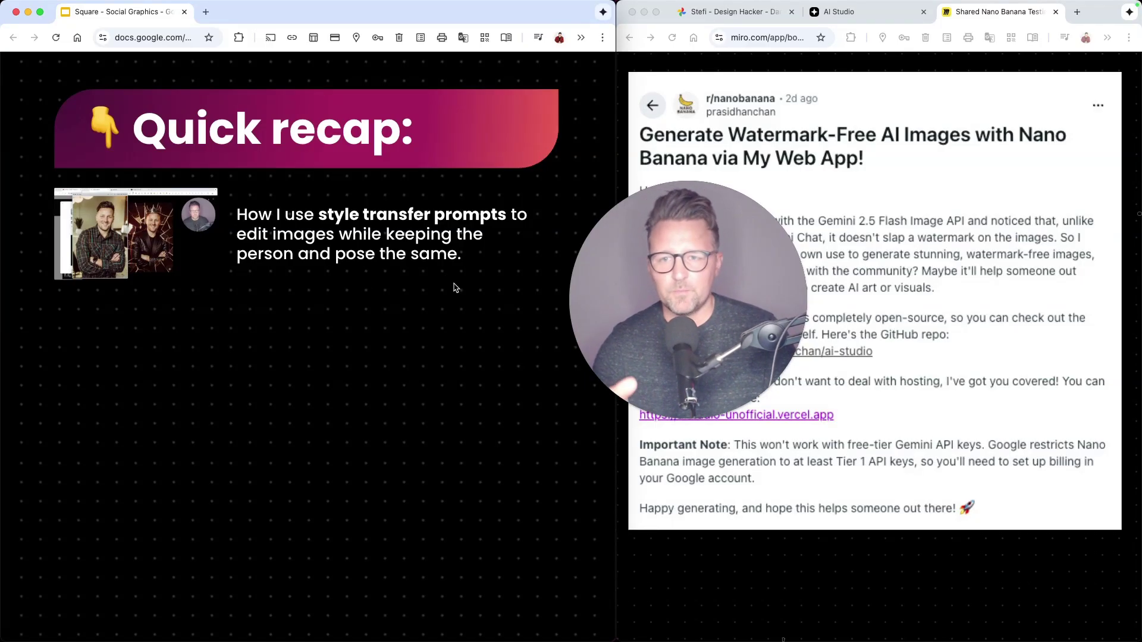
click(532, 262)
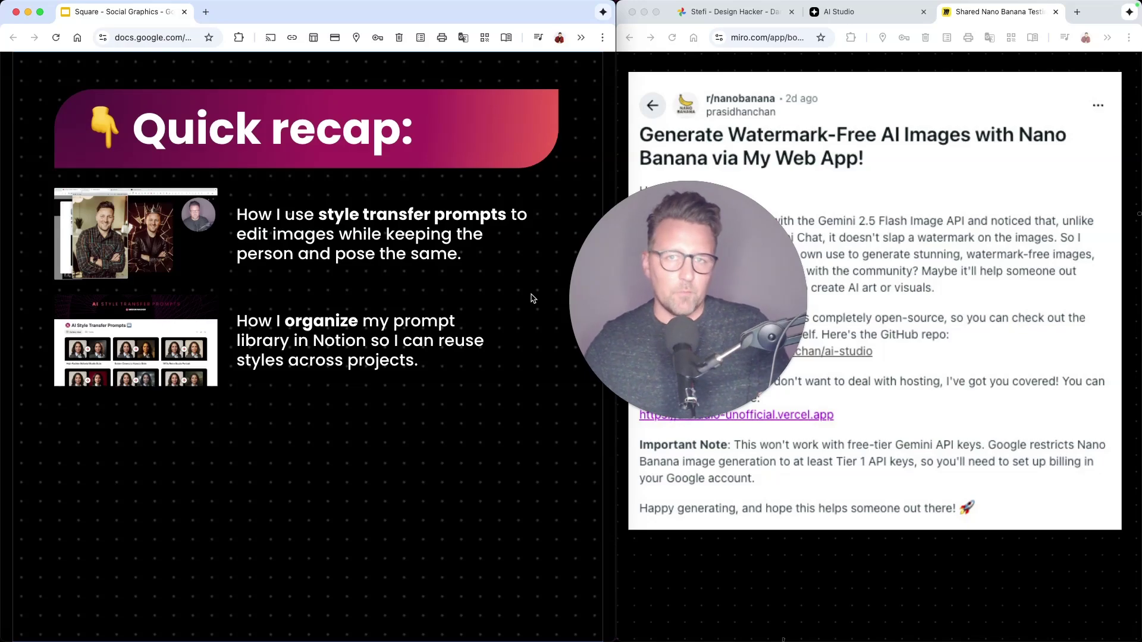
click(595, 505)
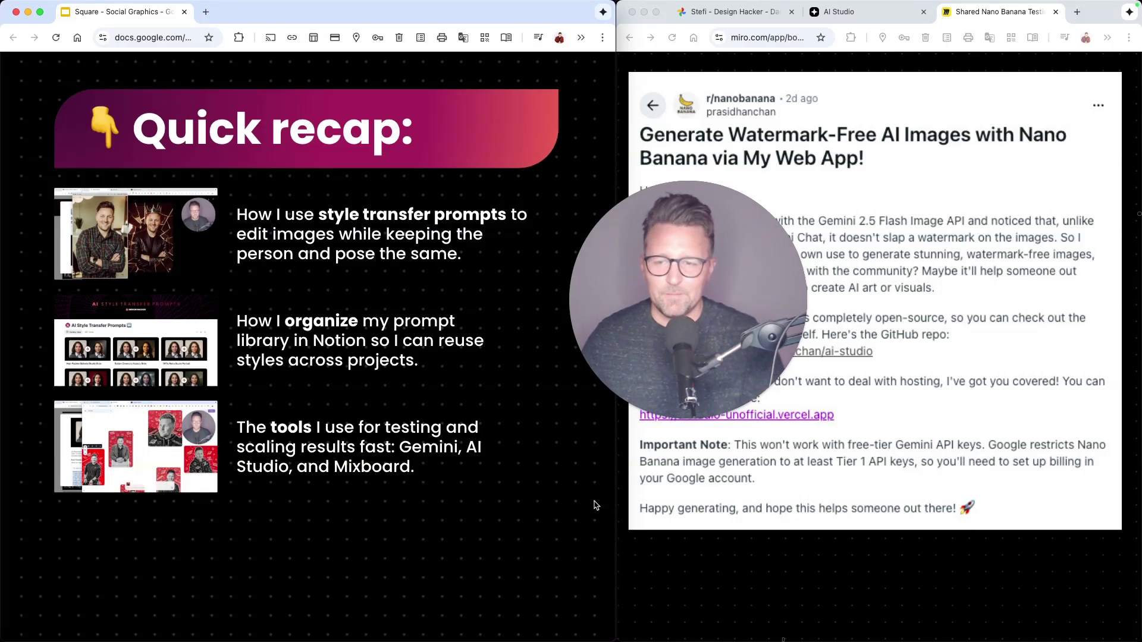
click(463, 521)
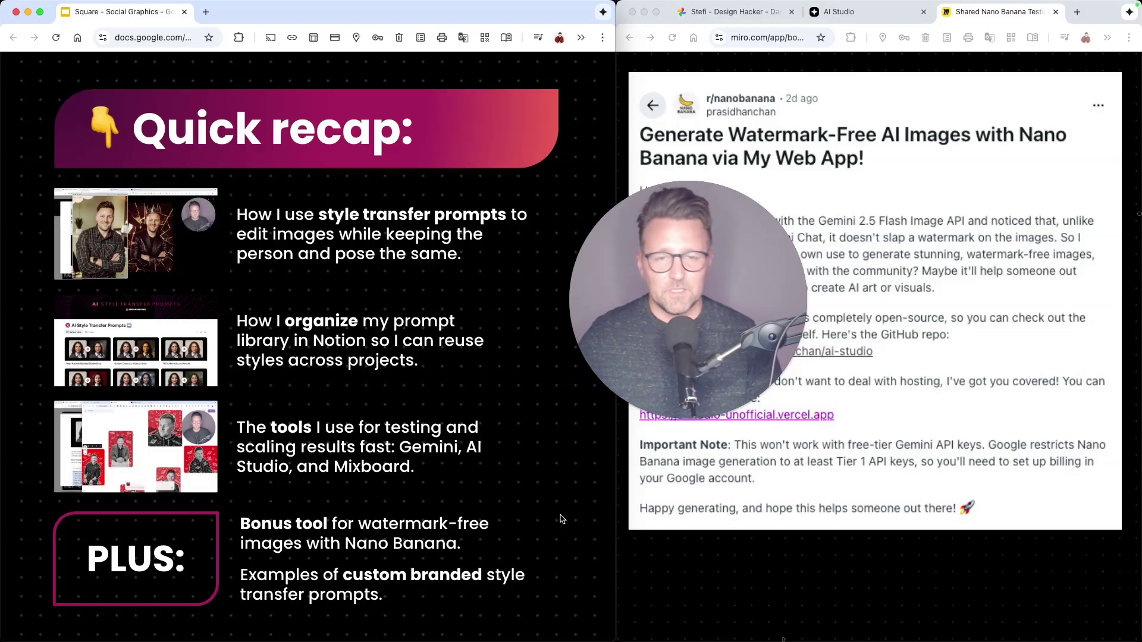
drag(655, 252, 481, 274)
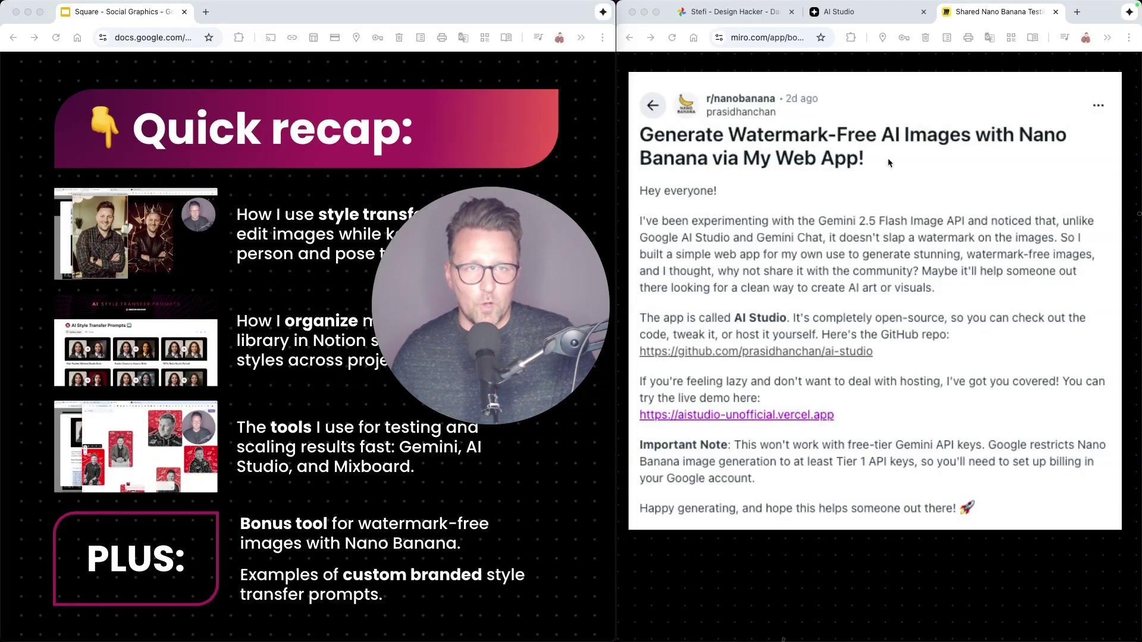
click(838, 11)
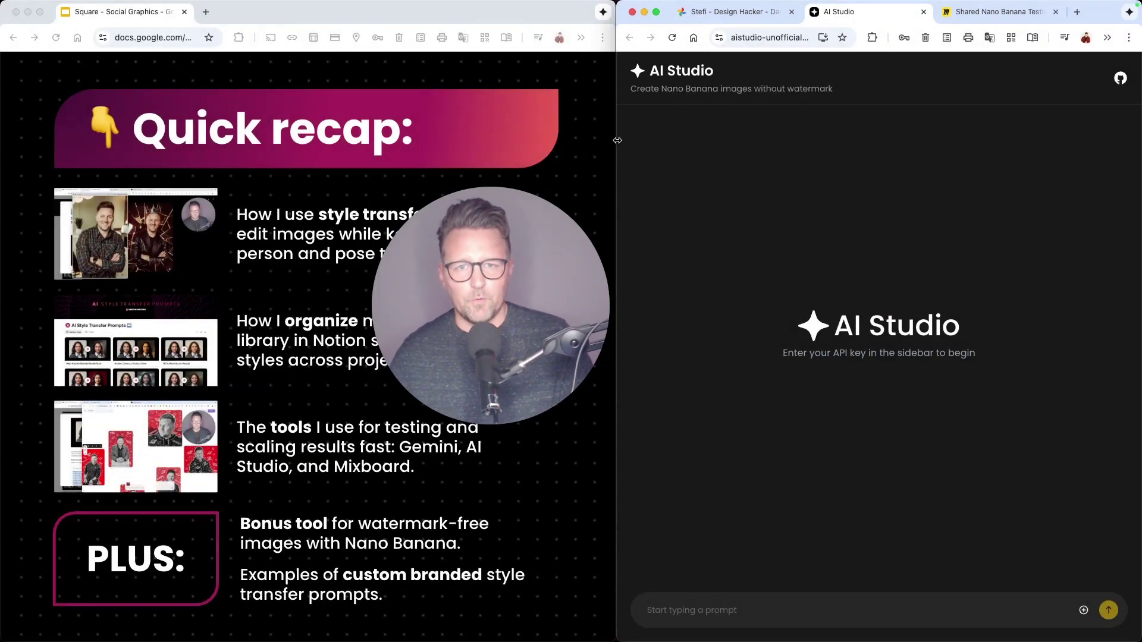
- Widen the AI Studio window so its API-key settings sidebar becomes visible
drag(617, 141, 483, 141)
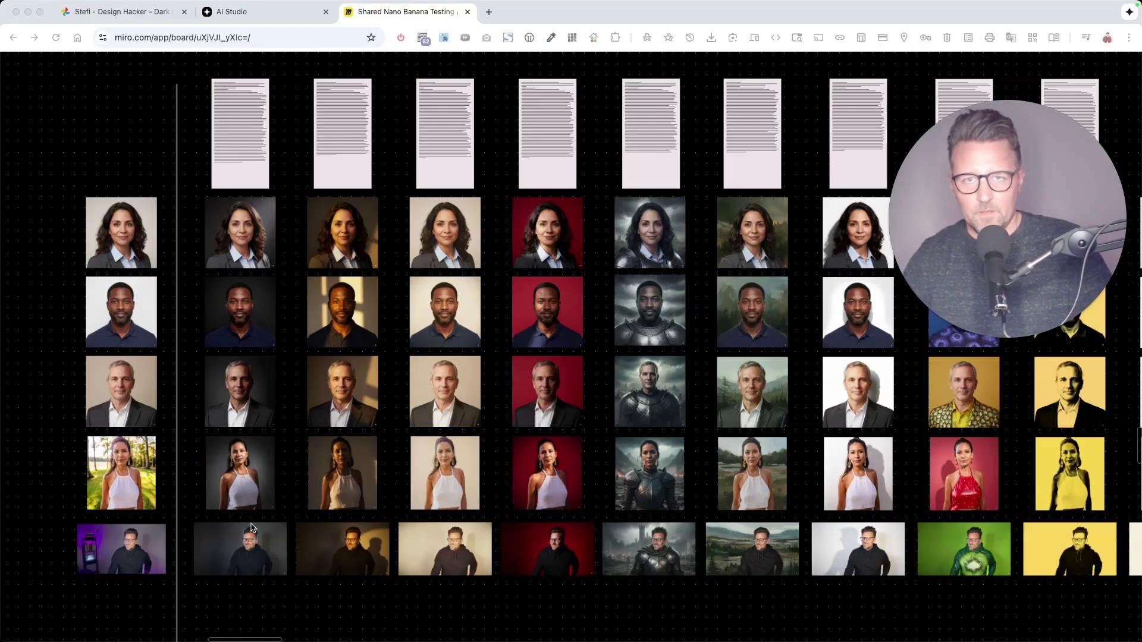
- Pan right across the Miro portrait grid to the final column of crowned, red-fur portraits on gold
scroll(251, 528, right, 3)
scroll(251, 528, down, 1)
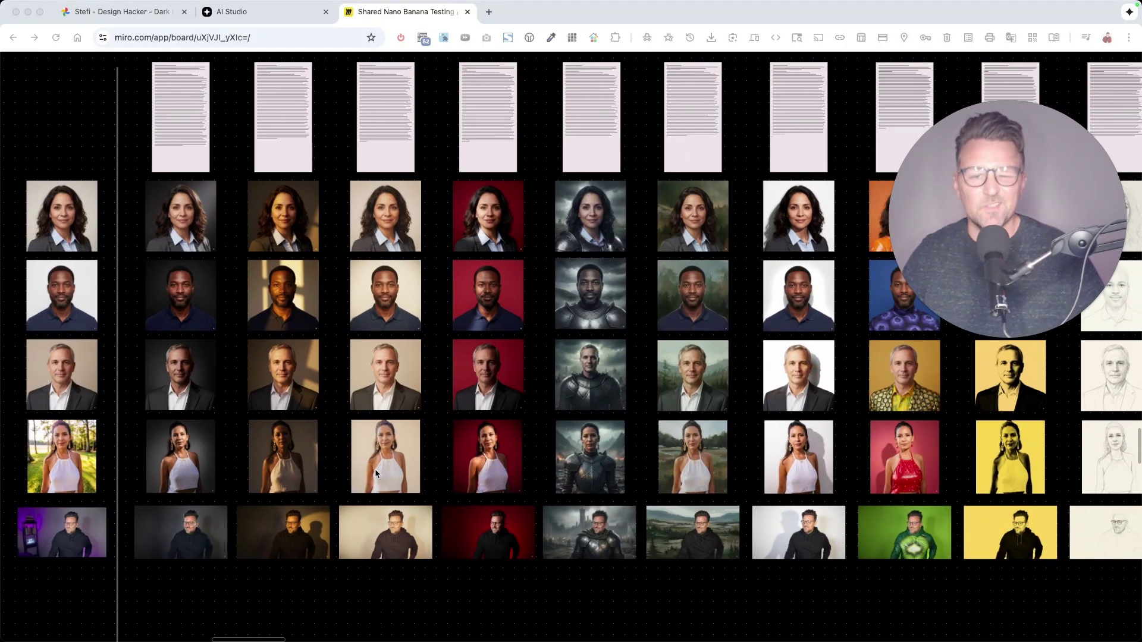
scroll(115, 408, right, 6)
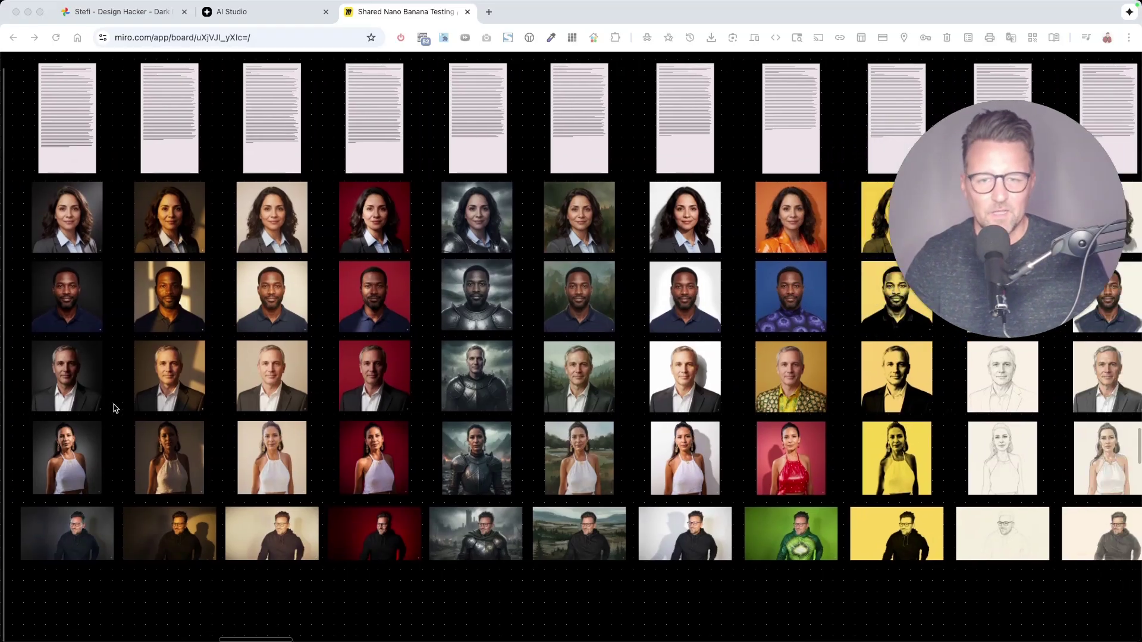
scroll(116, 408, right, 6)
scroll(116, 408, right, 6)
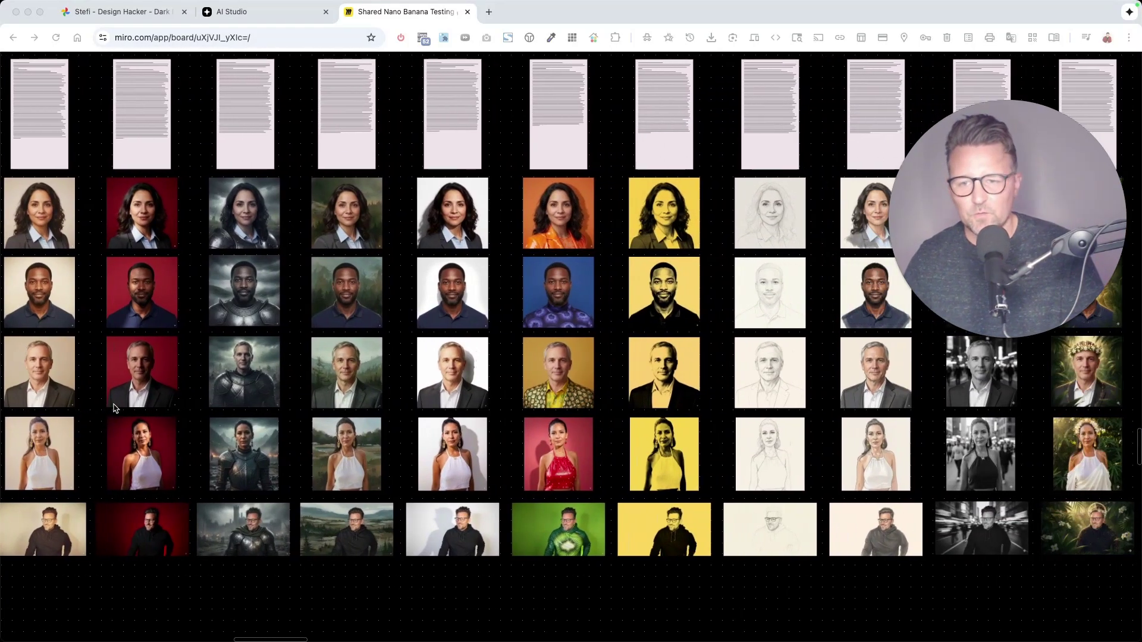
scroll(115, 408, right, 6)
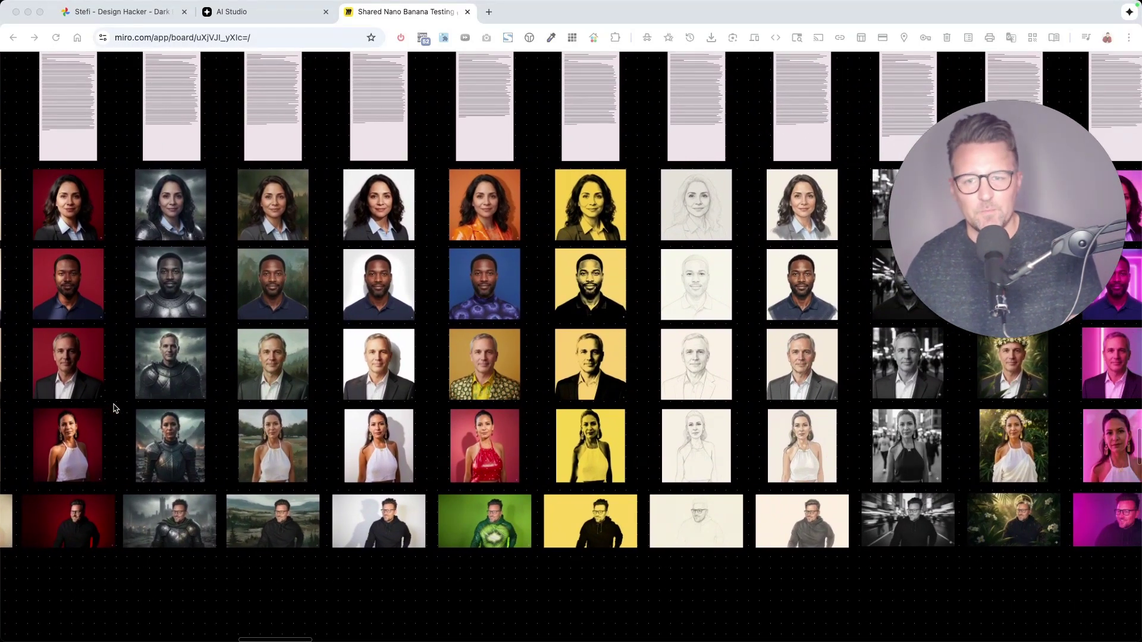
scroll(115, 408, right, 2)
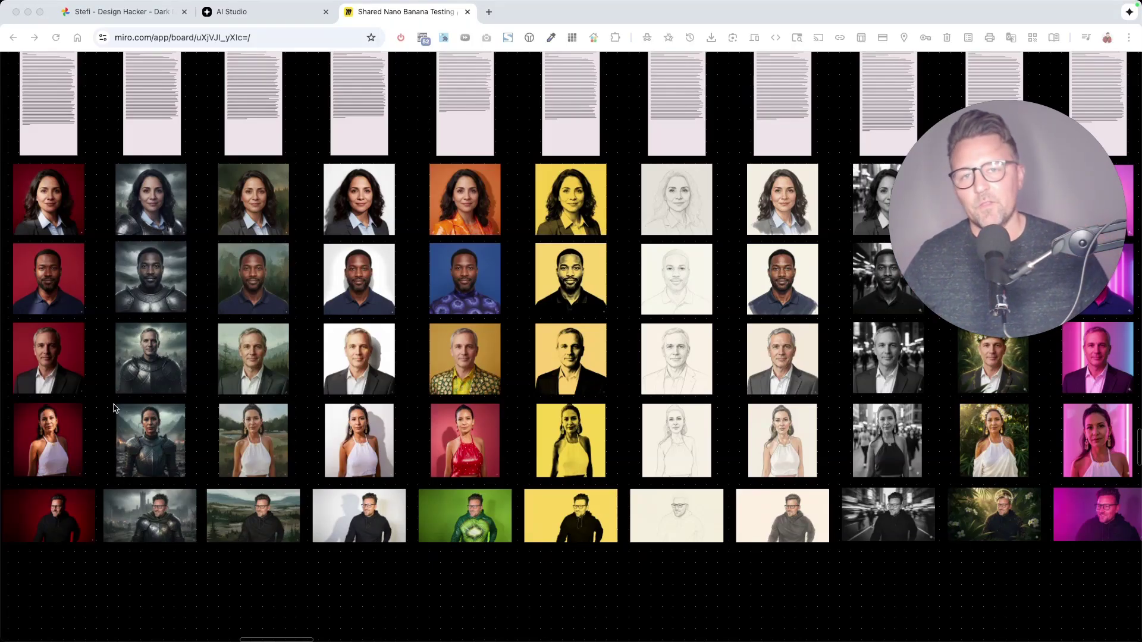
scroll(116, 408, right, 3)
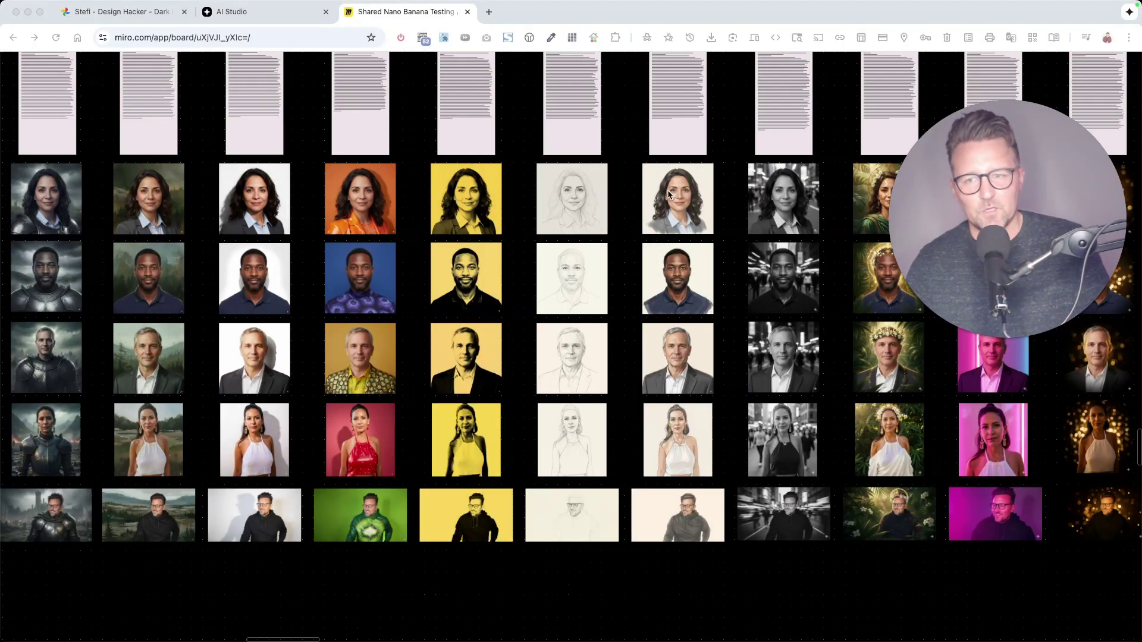
scroll(668, 195, right, 5)
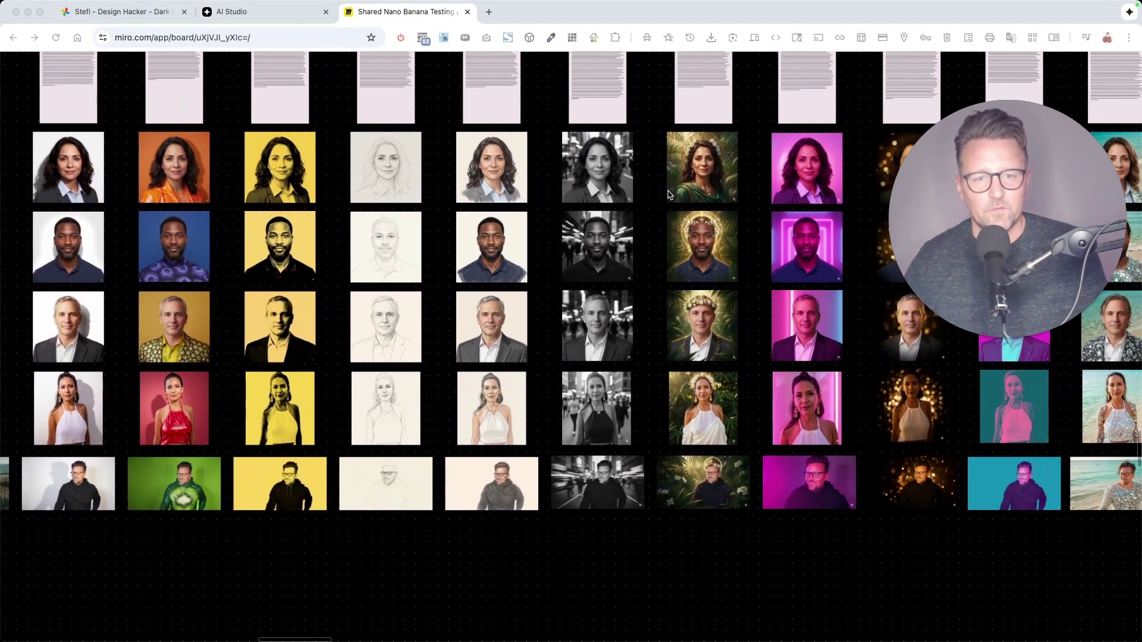
scroll(669, 195, right, 7)
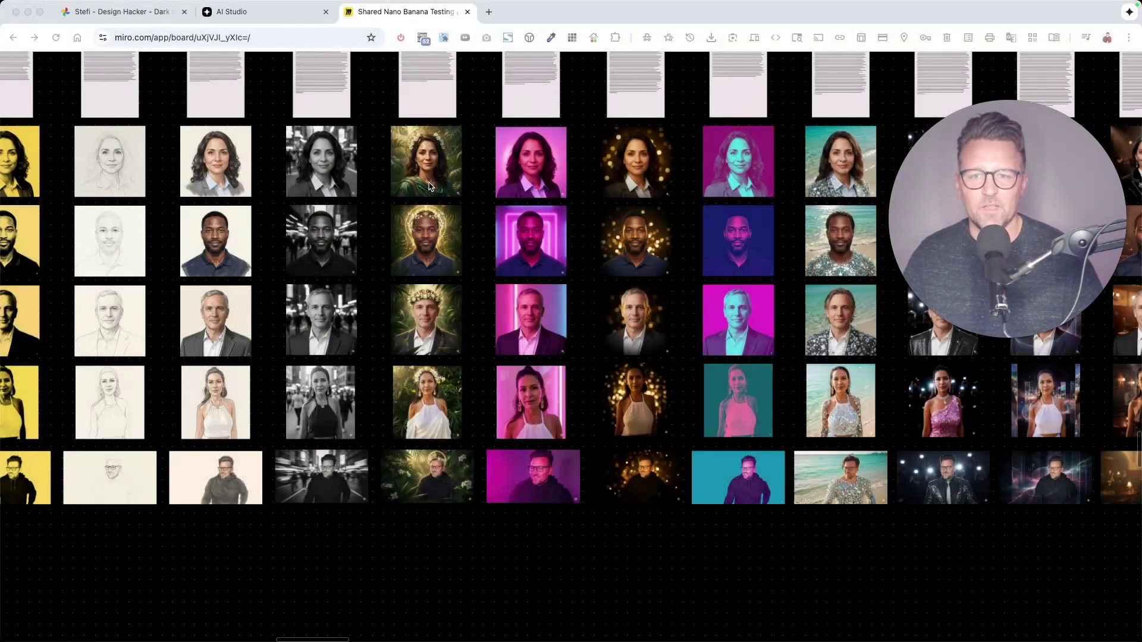
scroll(429, 186, right, 6)
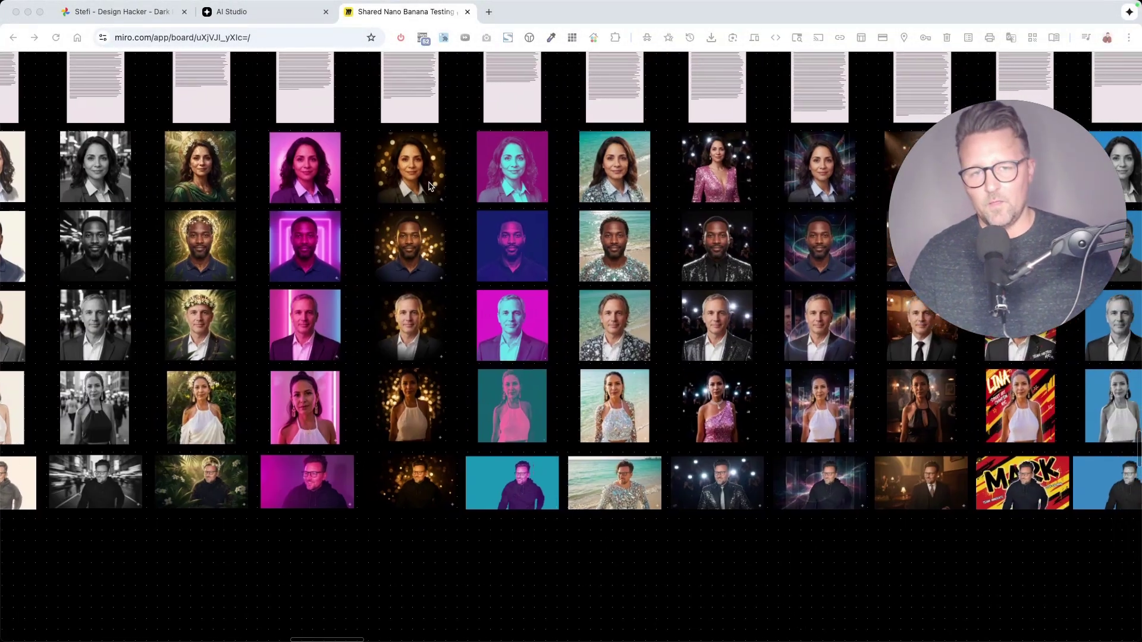
scroll(430, 186, right, 6)
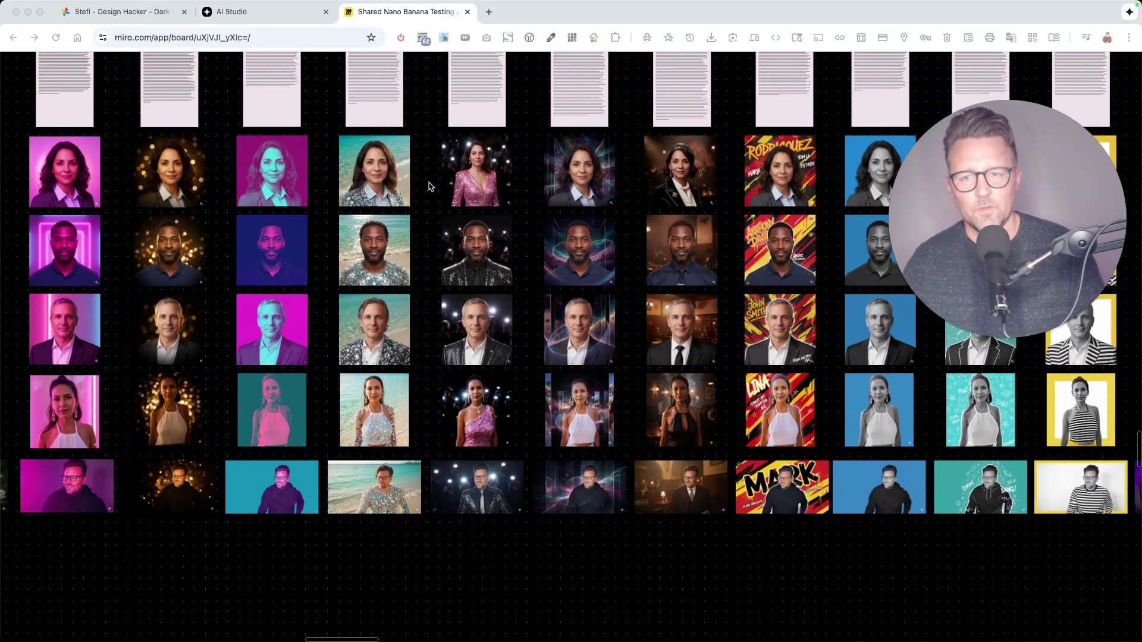
scroll(430, 187, right, 6)
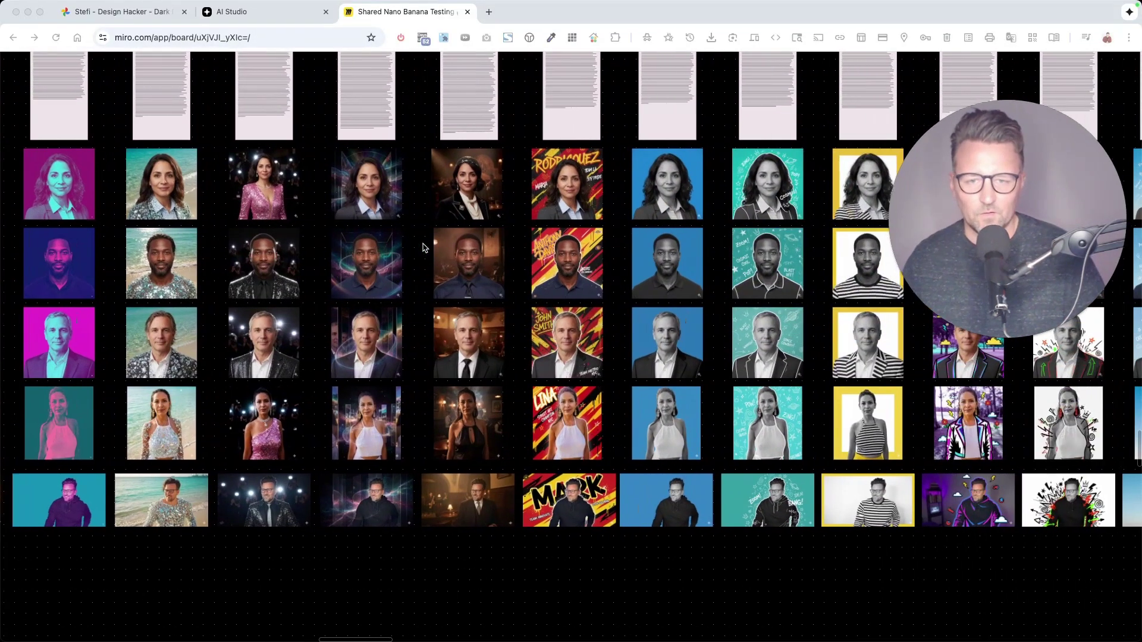
scroll(424, 248, right, 5)
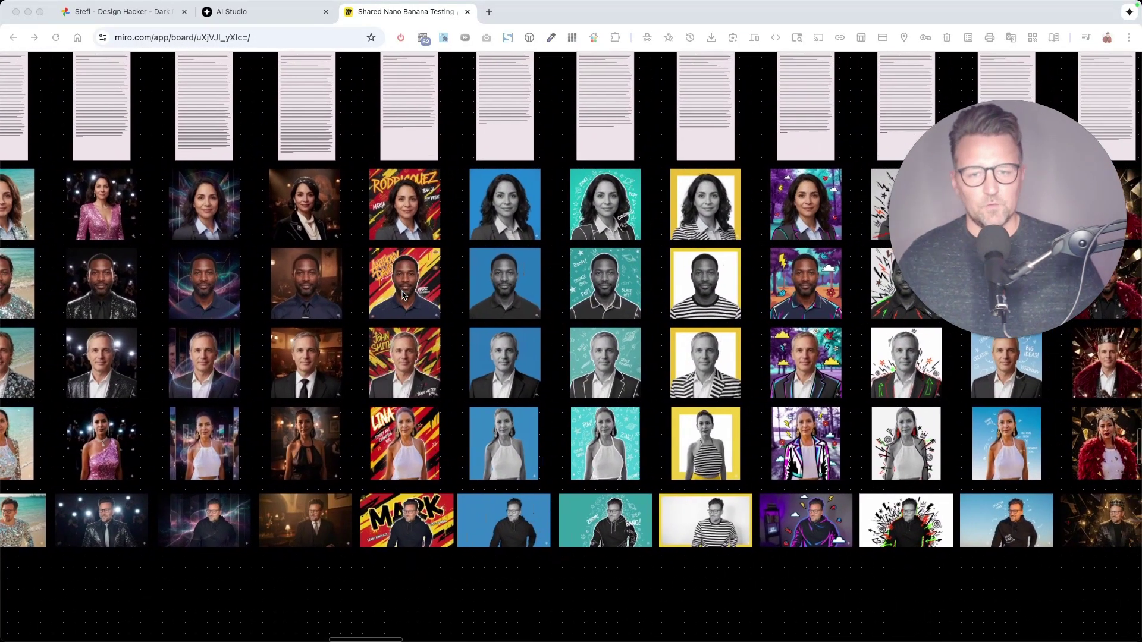
scroll(403, 295, right, 7)
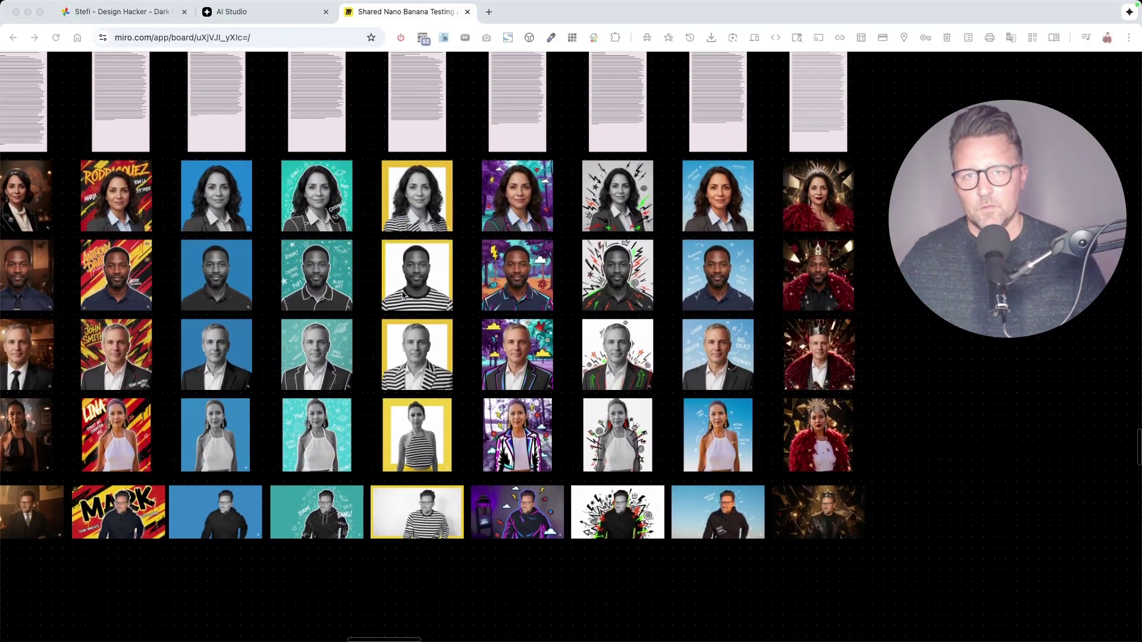